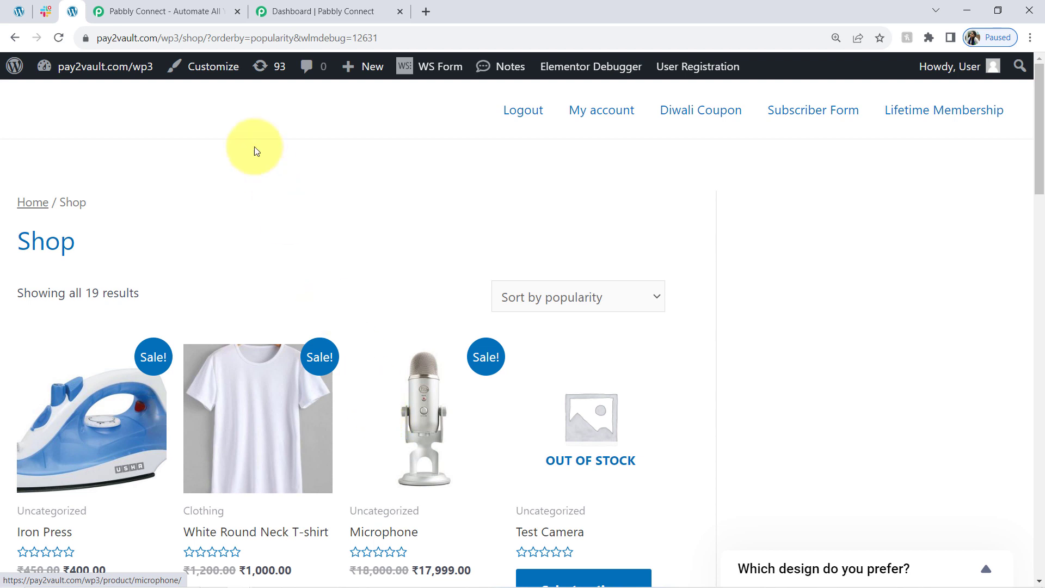
# Switch to Slack and review the Pabbly Connect order message in the #general channel.
pyautogui.click(46, 11)
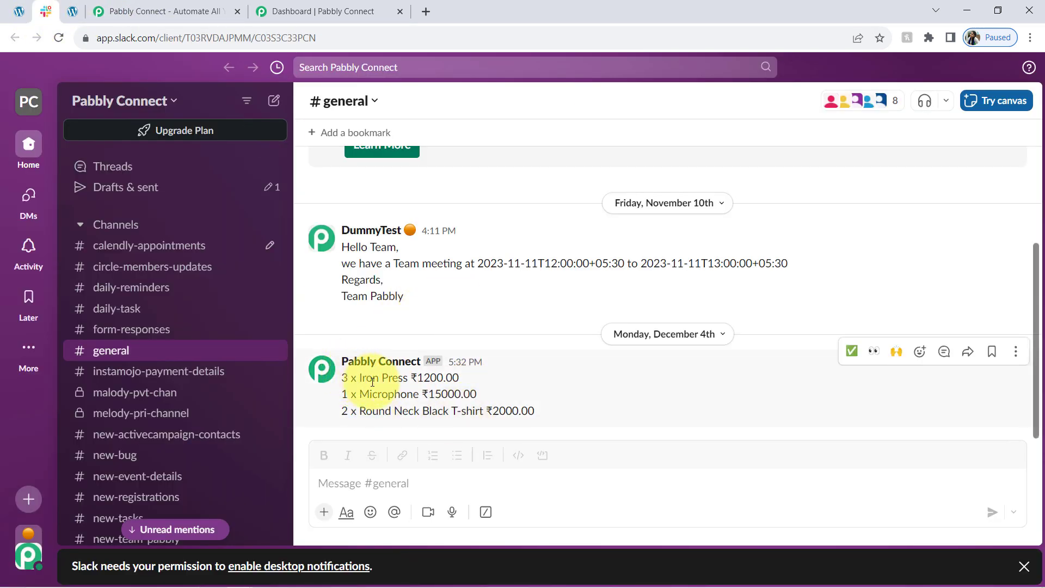
pyautogui.moveTo(358, 379); pyautogui.dragTo(484, 417)
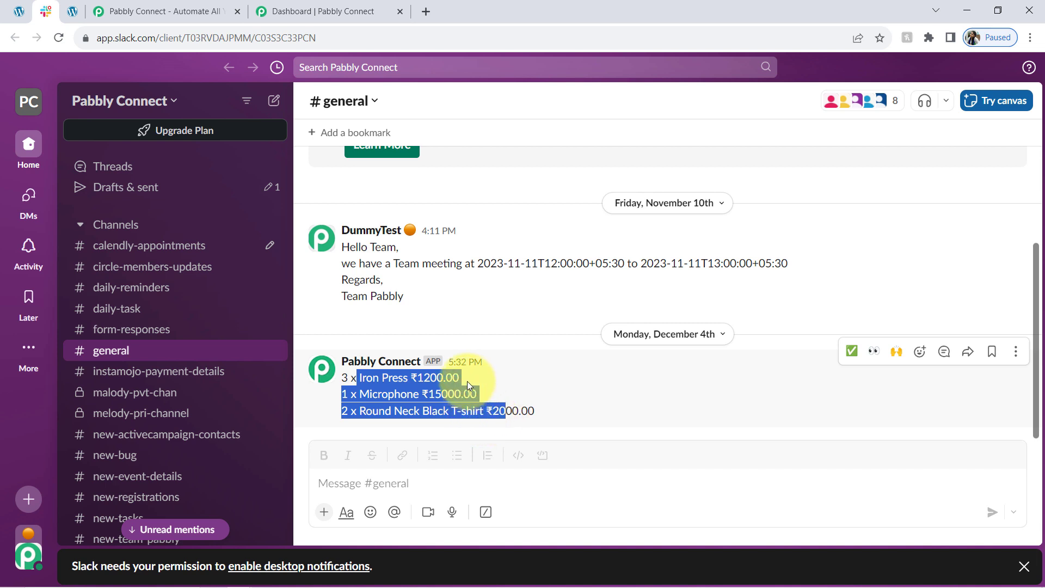
pyautogui.click(21, 8)
pyautogui.click(44, 11)
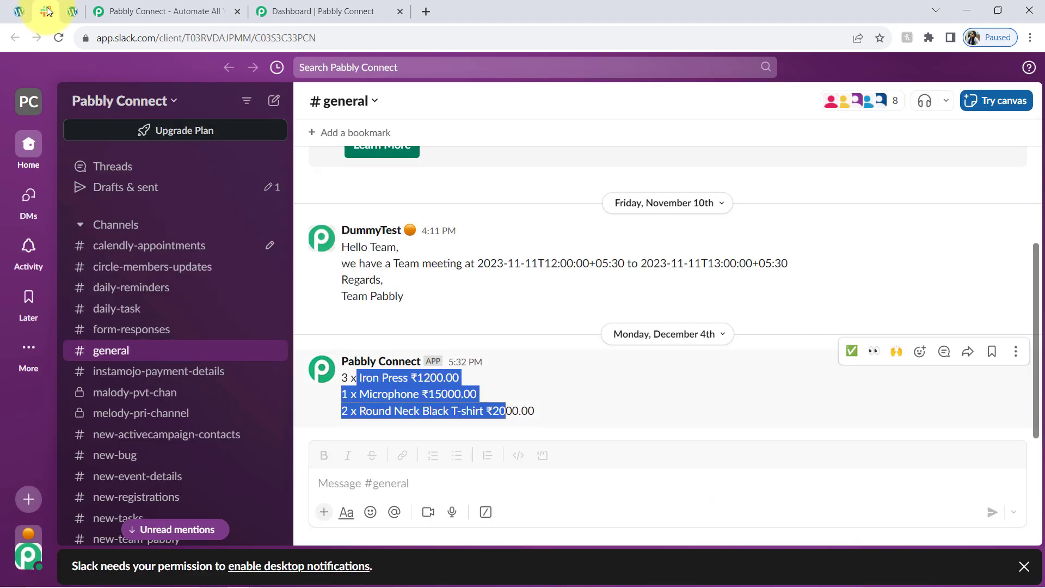
# Examine the Pabbly Connect homepage's web address and its headline about connecting applications and automating tasks.
pyautogui.click(137, 8)
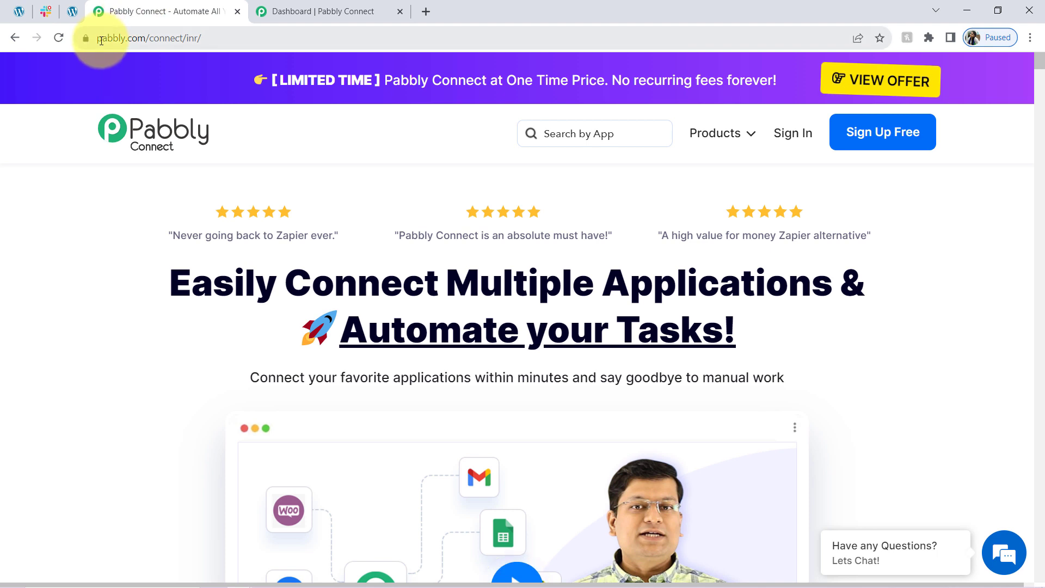
pyautogui.moveTo(104, 41); pyautogui.dragTo(187, 35)
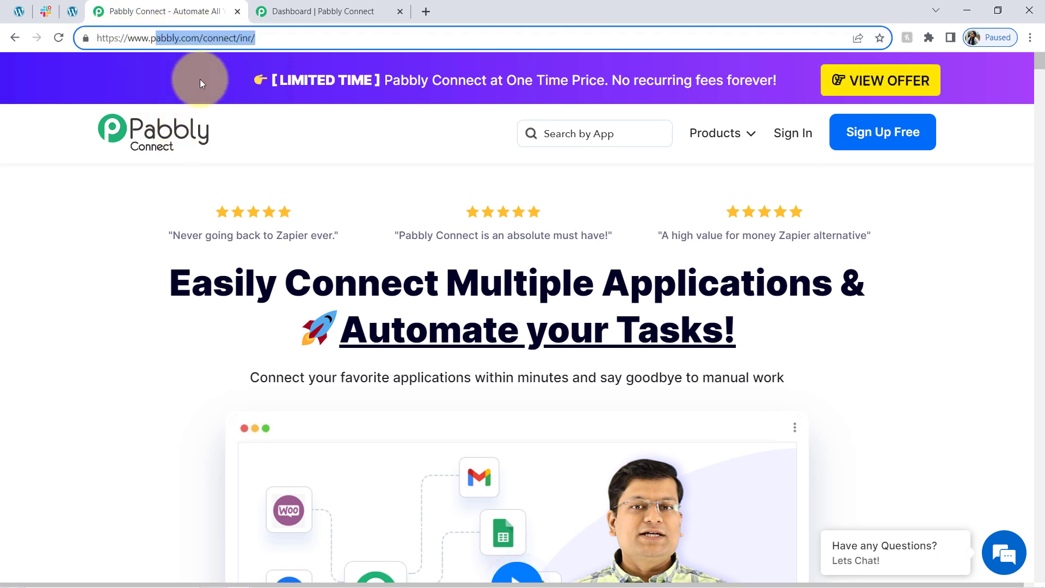
pyautogui.moveTo(212, 283); pyautogui.dragTo(504, 327)
pyautogui.doubleClick(381, 283)
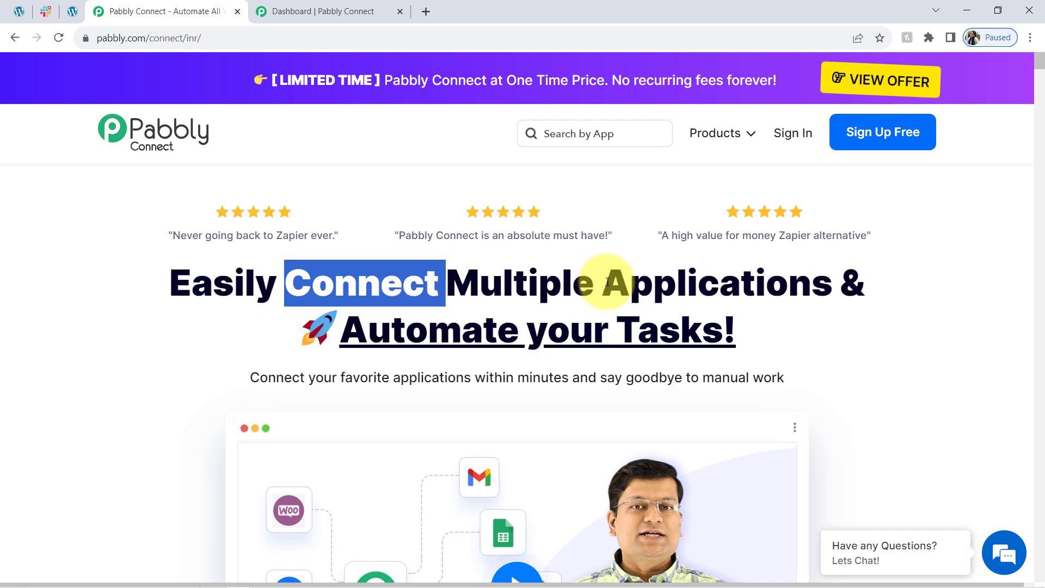
pyautogui.click(656, 282)
pyautogui.doubleClick(656, 282)
pyautogui.doubleClick(474, 328)
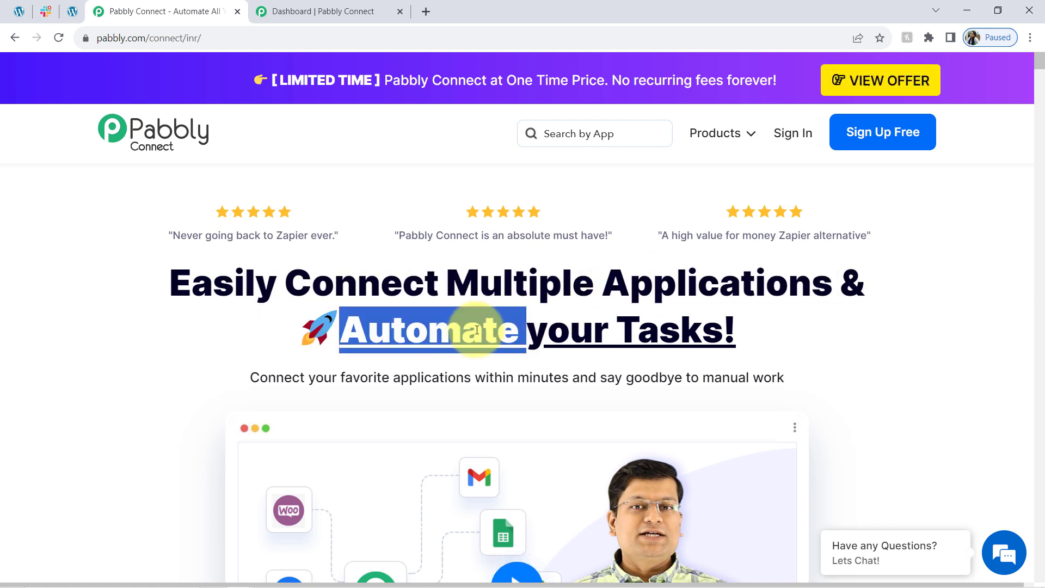
pyautogui.doubleClick(651, 338)
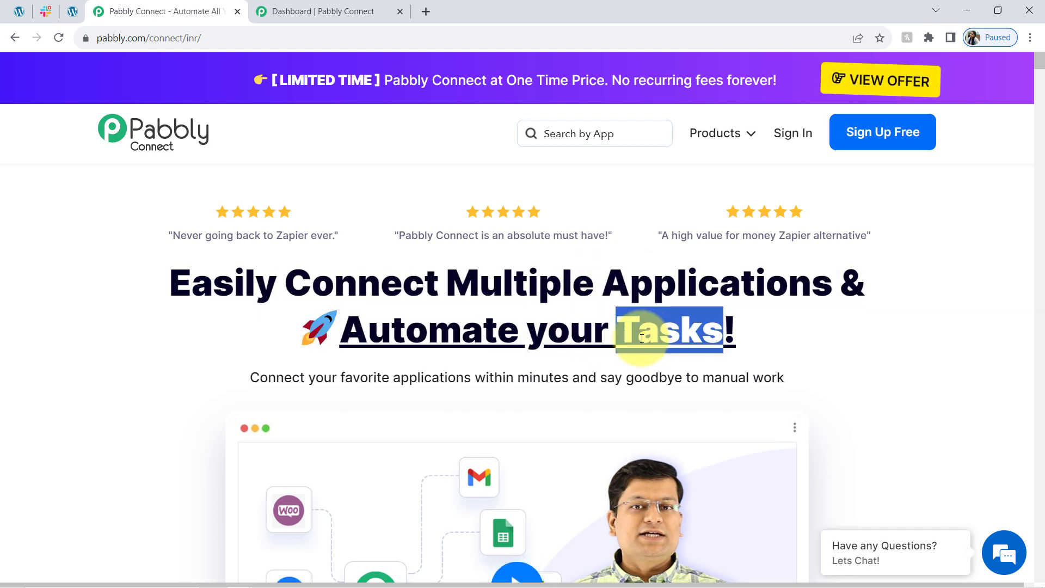
pyautogui.click(314, 8)
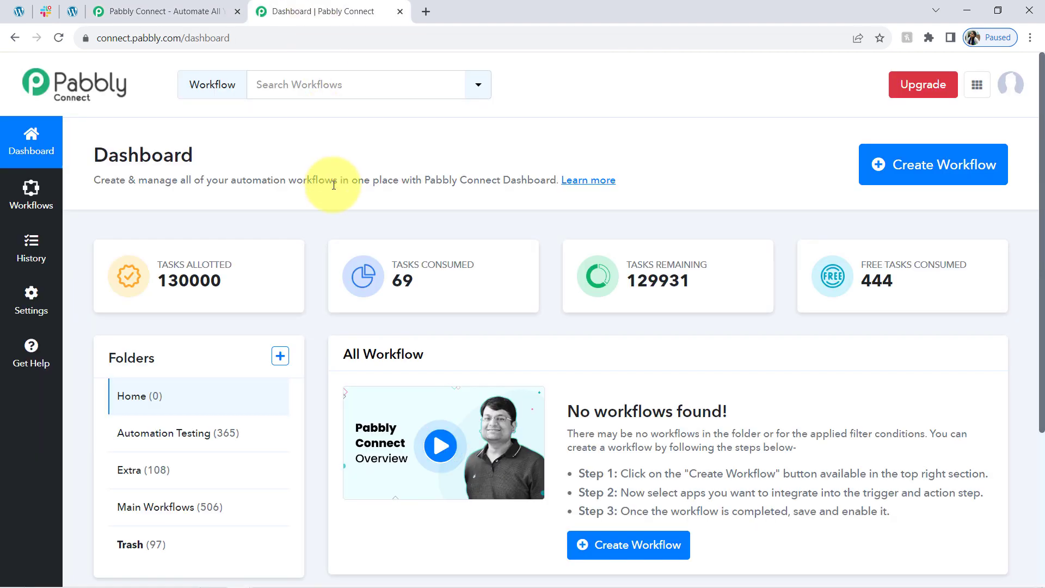
pyautogui.click(145, 10)
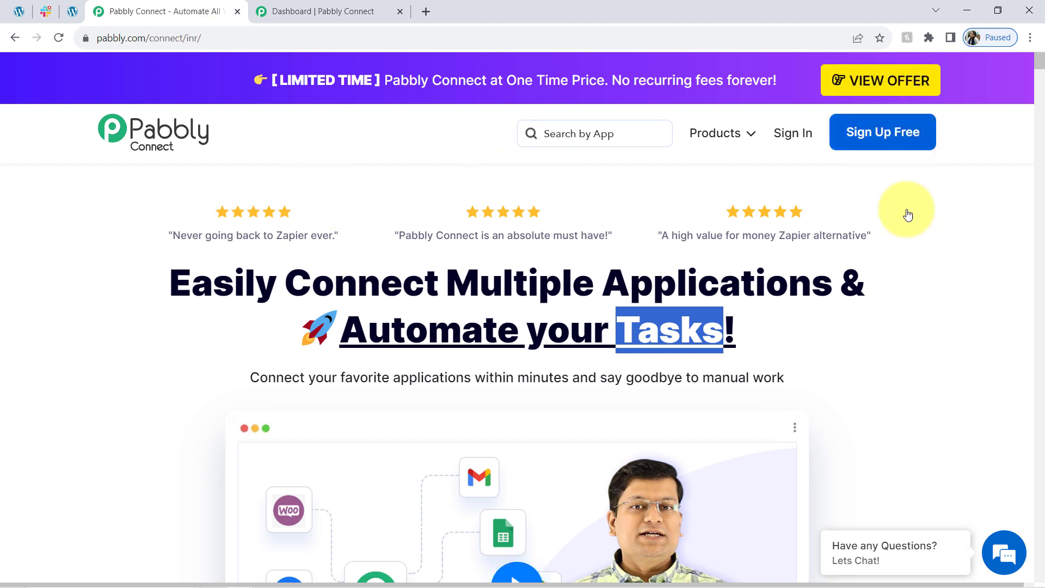
pyautogui.click(809, 278)
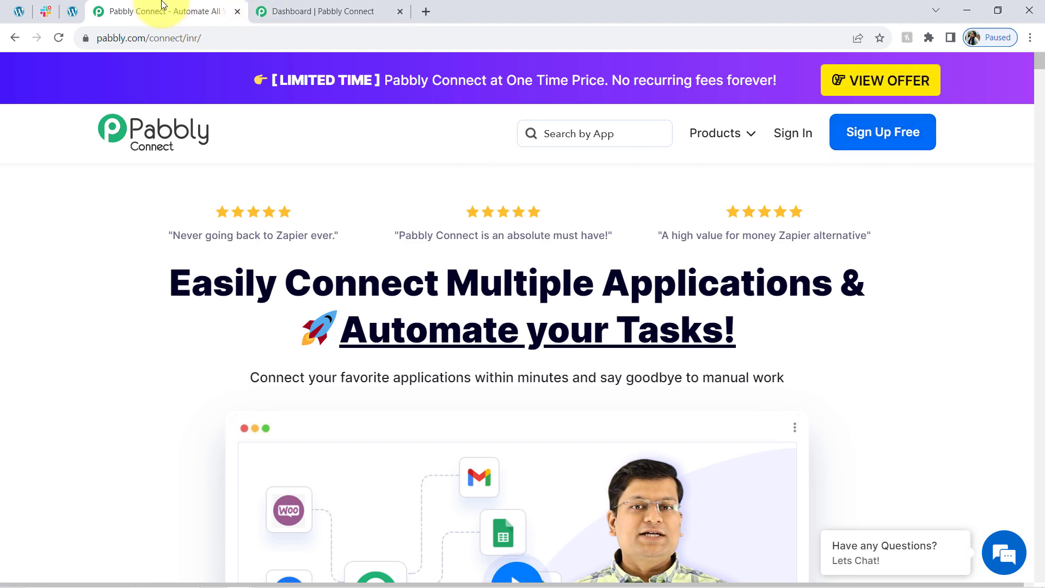
pyautogui.click(39, 16)
pyautogui.click(42, 16)
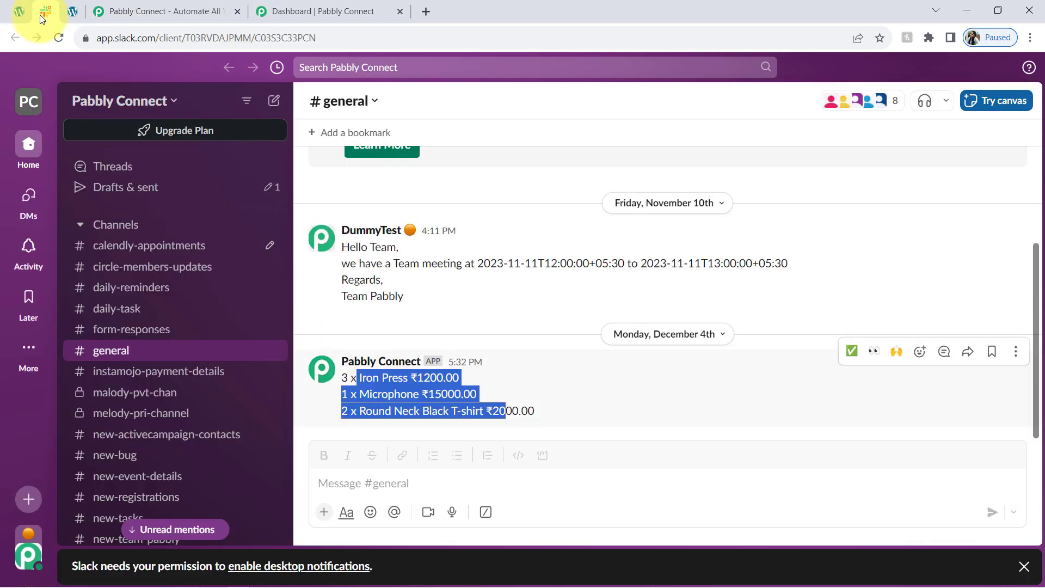
# Start a new workflow from the Pabbly Connect dashboard, named "Send Slack Notification when Multiple Products Order is Placed in WooCommerce".
pyautogui.click(283, 11)
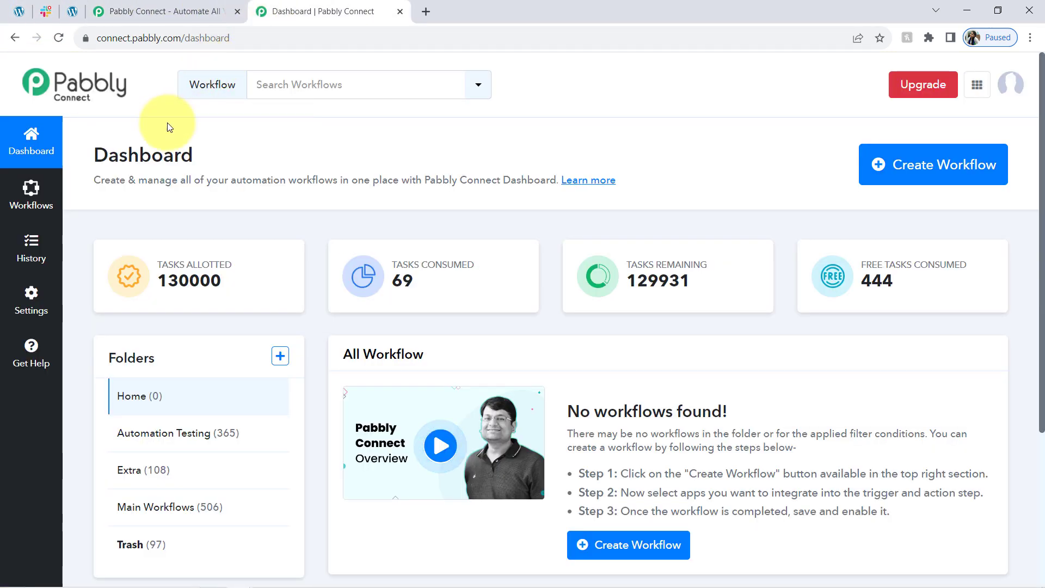
pyautogui.doubleClick(158, 157)
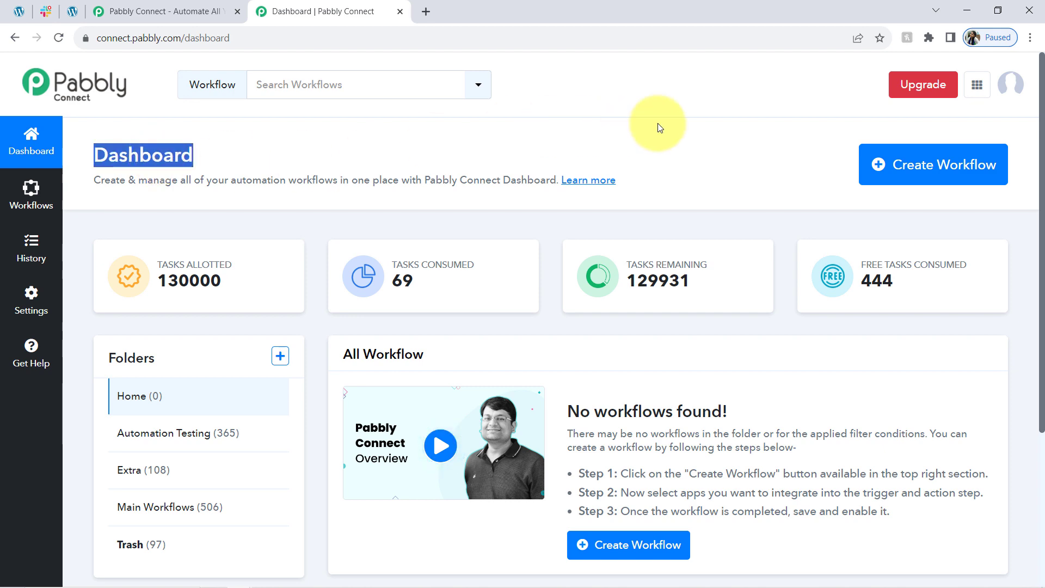
pyautogui.click(936, 174)
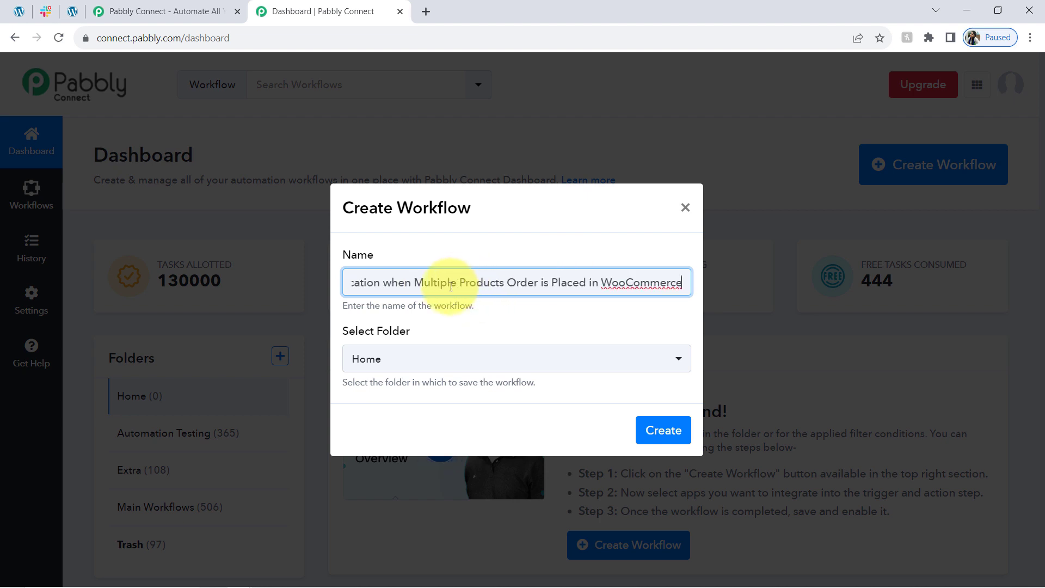
pyautogui.moveTo(451, 287); pyautogui.dragTo(408, 287)
pyautogui.click(377, 287)
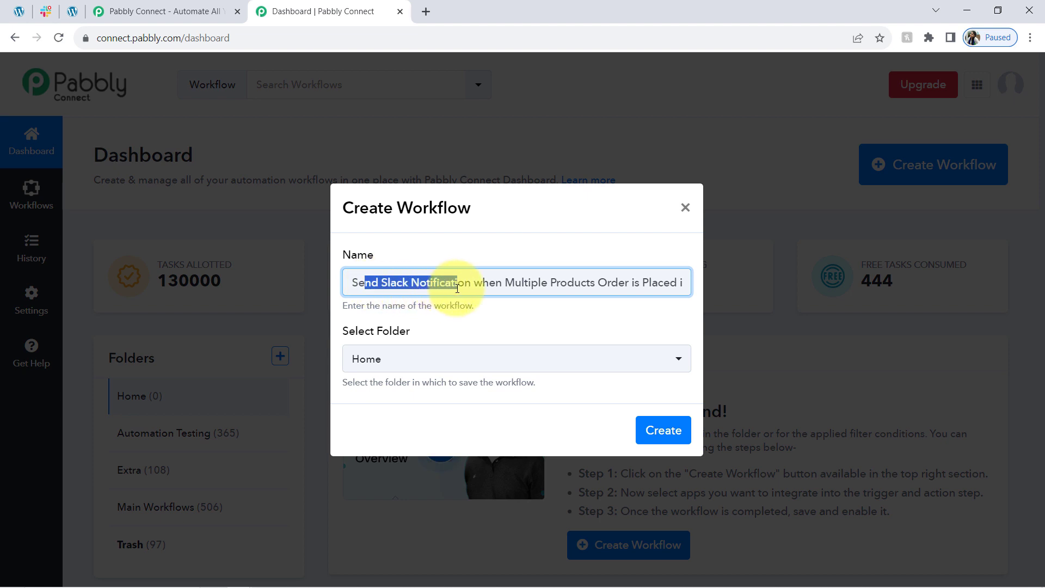
pyautogui.moveTo(482, 285); pyautogui.dragTo(711, 291)
pyautogui.click(653, 289)
pyautogui.click(675, 282)
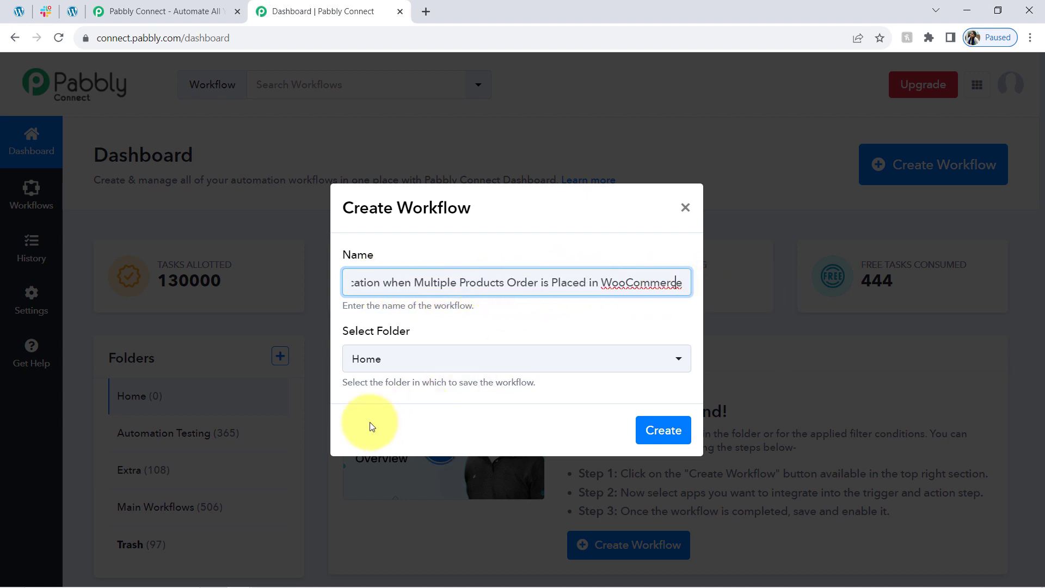
# Choose the Main Workflows folder for the new workflow and create it.
pyautogui.click(385, 358)
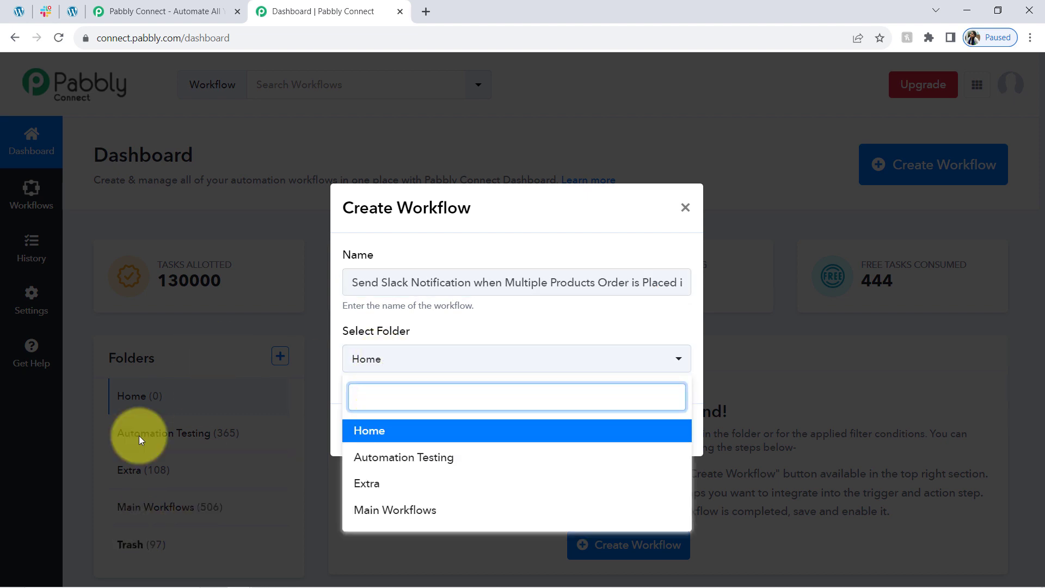
pyautogui.click(408, 510)
pyautogui.click(663, 443)
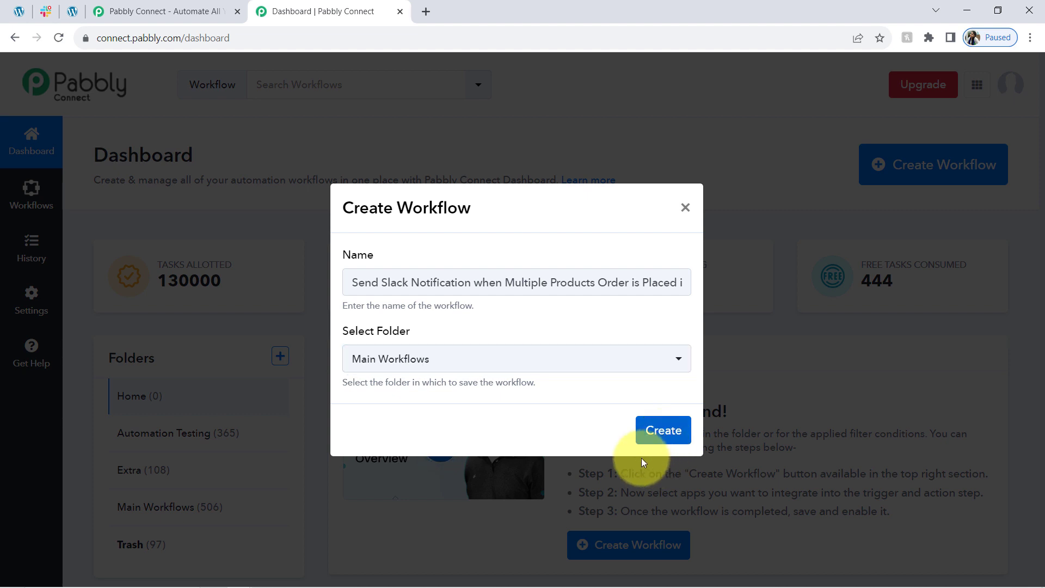
pyautogui.click(653, 450)
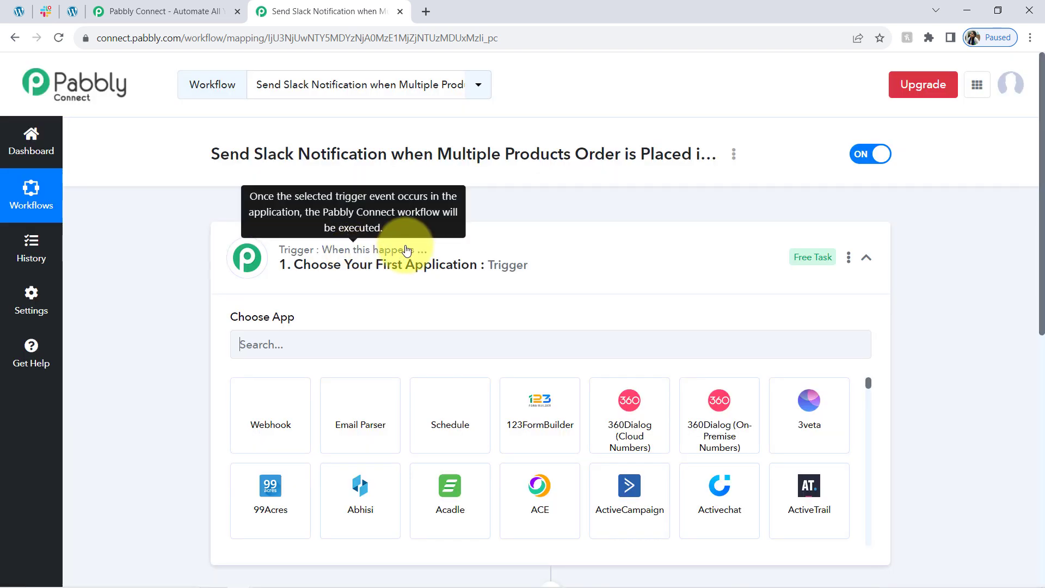
# Find WooCommerce and choose it as the workflow's trigger application.
pyautogui.click(407, 251)
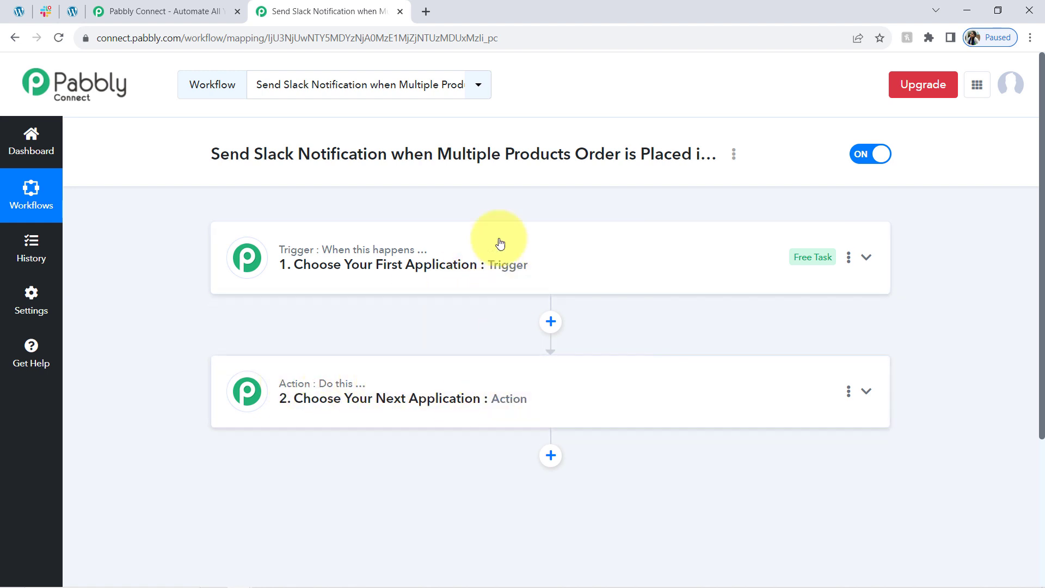
pyautogui.click(463, 253)
pyautogui.tripleClick(270, 152)
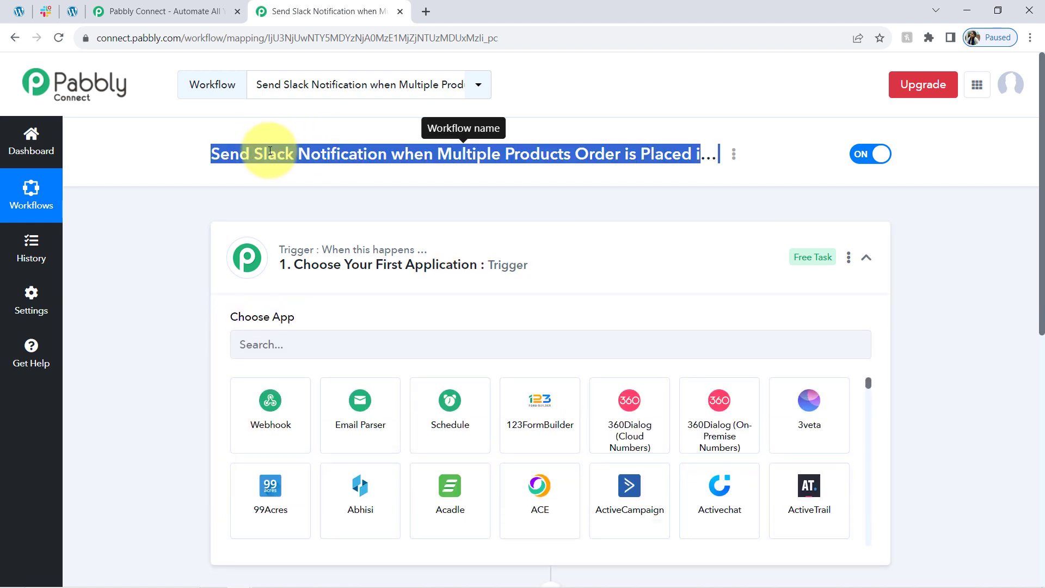
pyautogui.click(264, 343)
pyautogui.write('wooc')
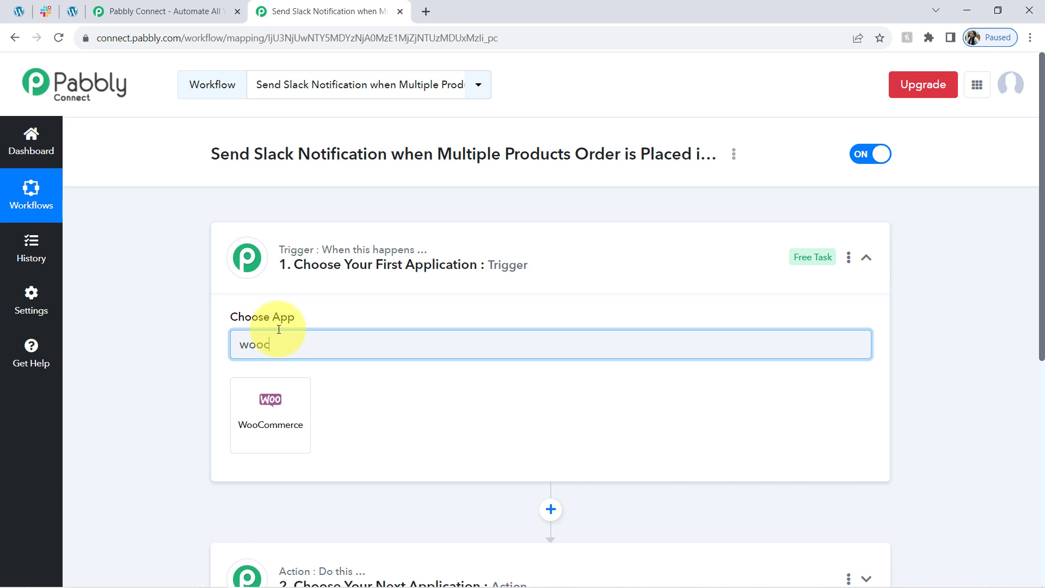
pyautogui.click(275, 402)
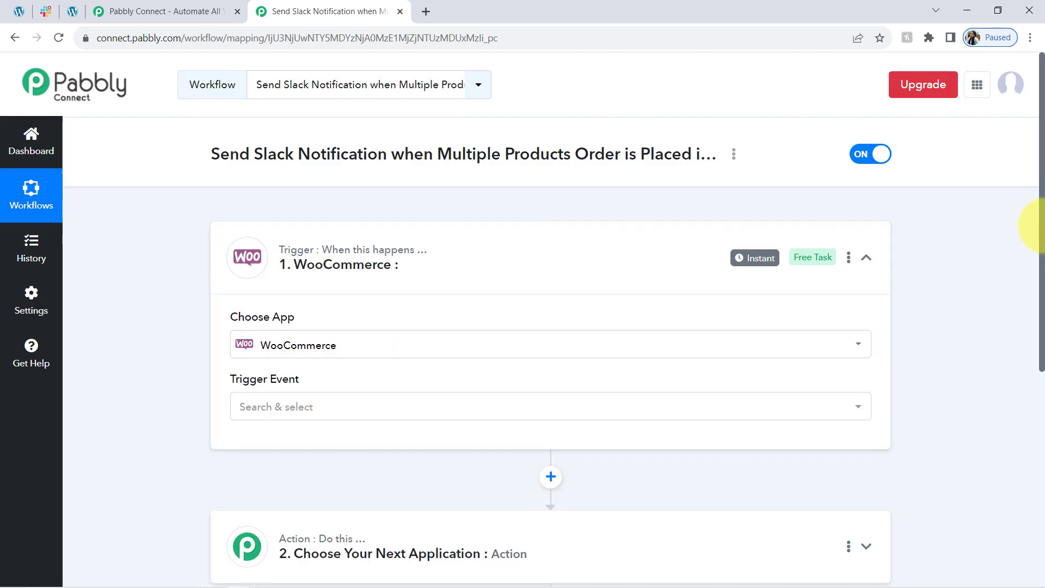
# Find Slack and choose it as the application for the workflow's action step.
pyautogui.scroll(-3, 1043, 236)
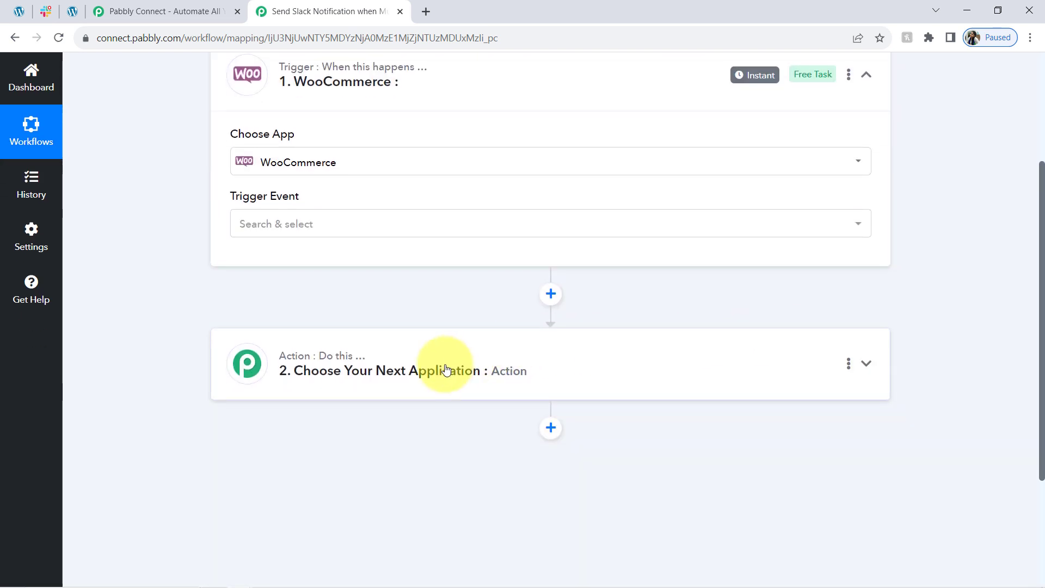
pyautogui.click(446, 370)
pyautogui.click(296, 312)
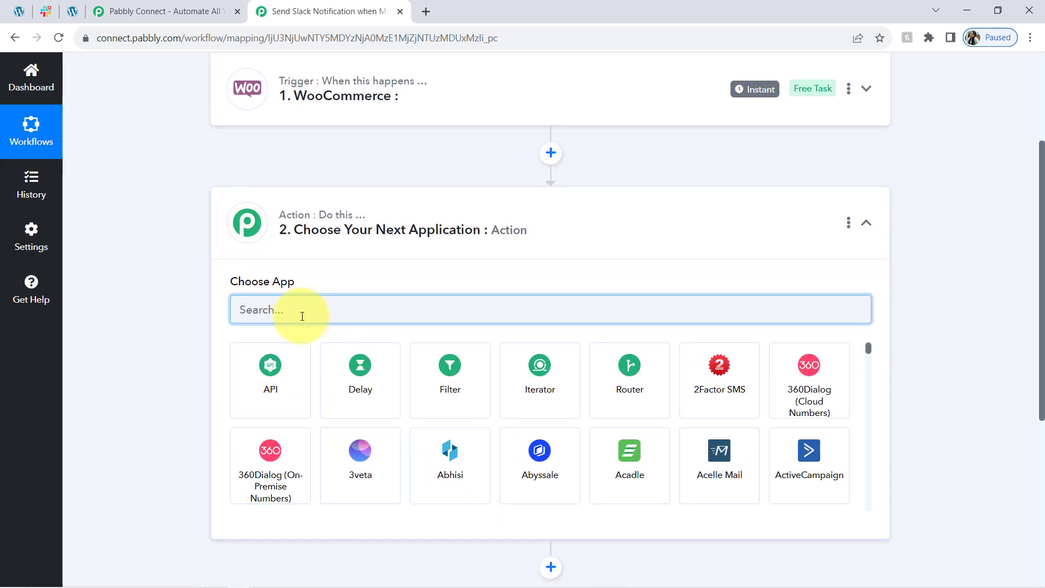
pyautogui.write('slack')
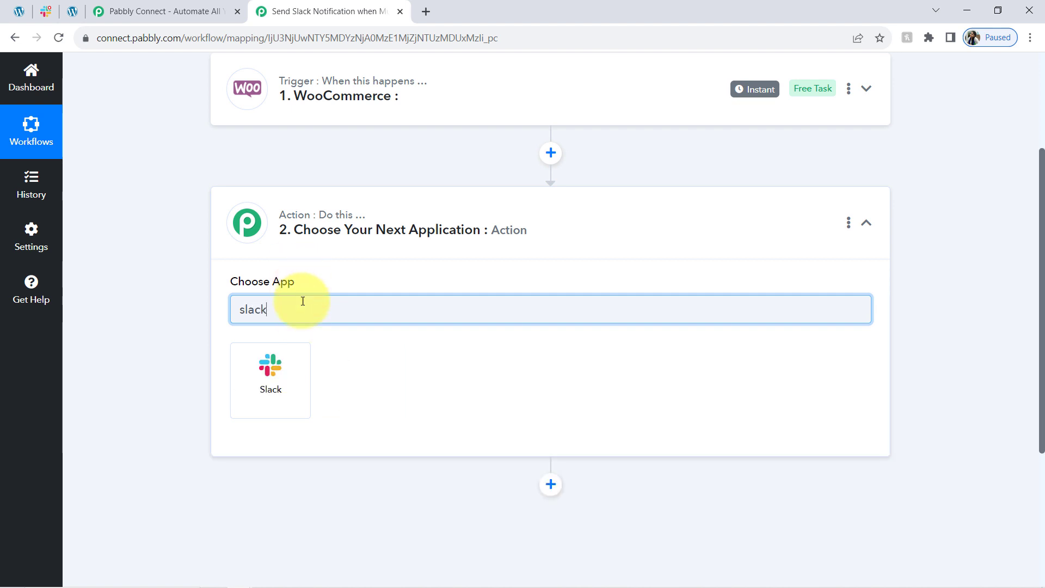
pyautogui.click(288, 358)
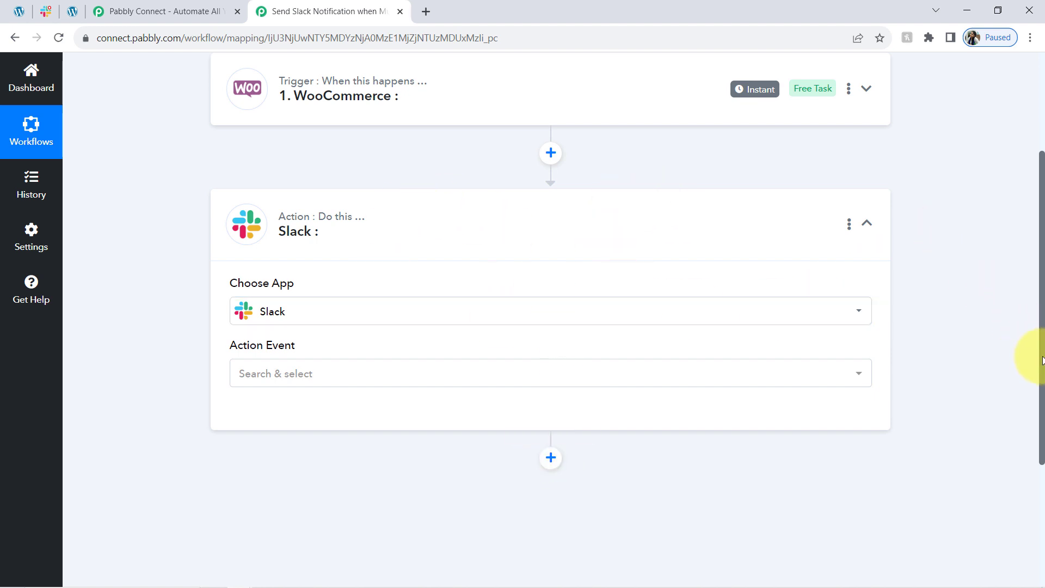
# Set the WooCommerce trigger event to New Order Created.
pyautogui.moveTo(1042, 360); pyautogui.dragTo(1040, 179)
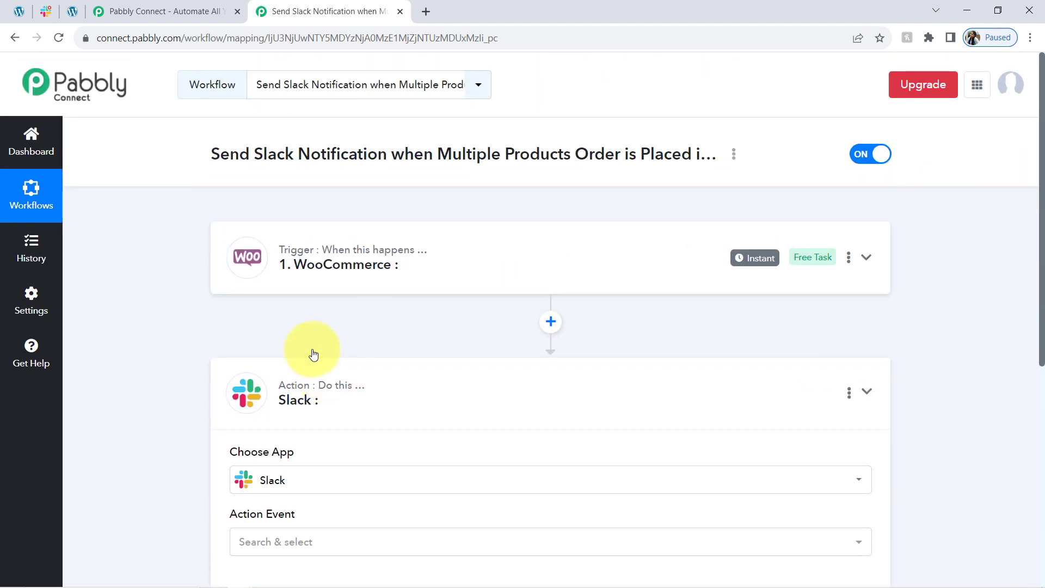
pyautogui.click(310, 241)
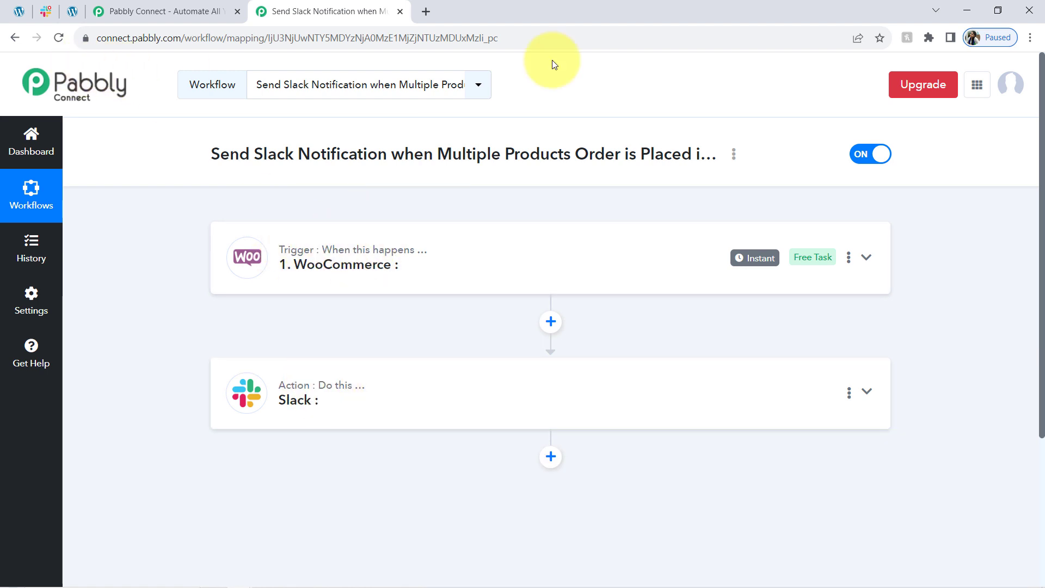
pyautogui.click(1033, 38)
pyautogui.click(1032, 37)
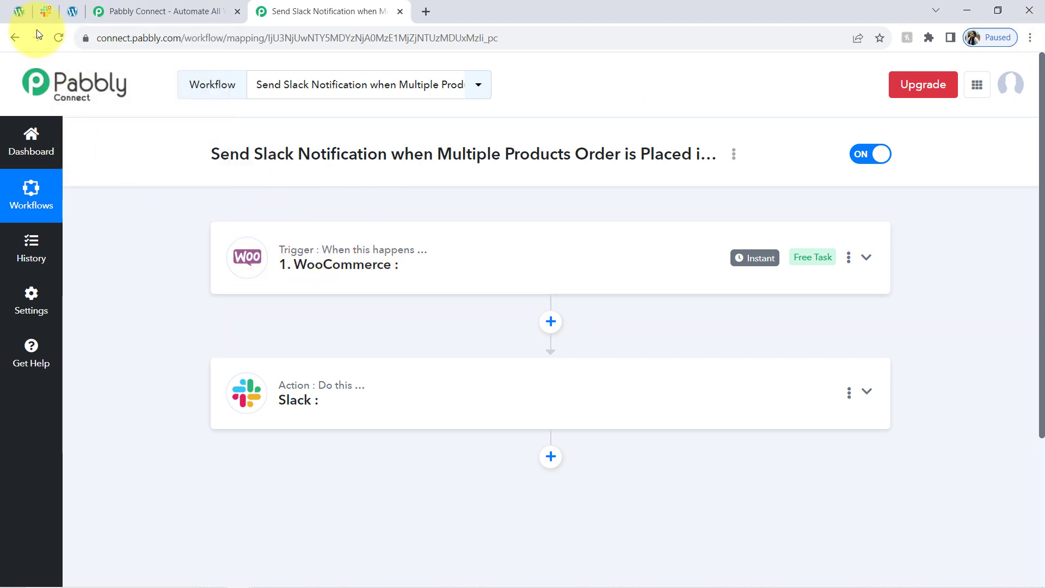
pyautogui.click(362, 263)
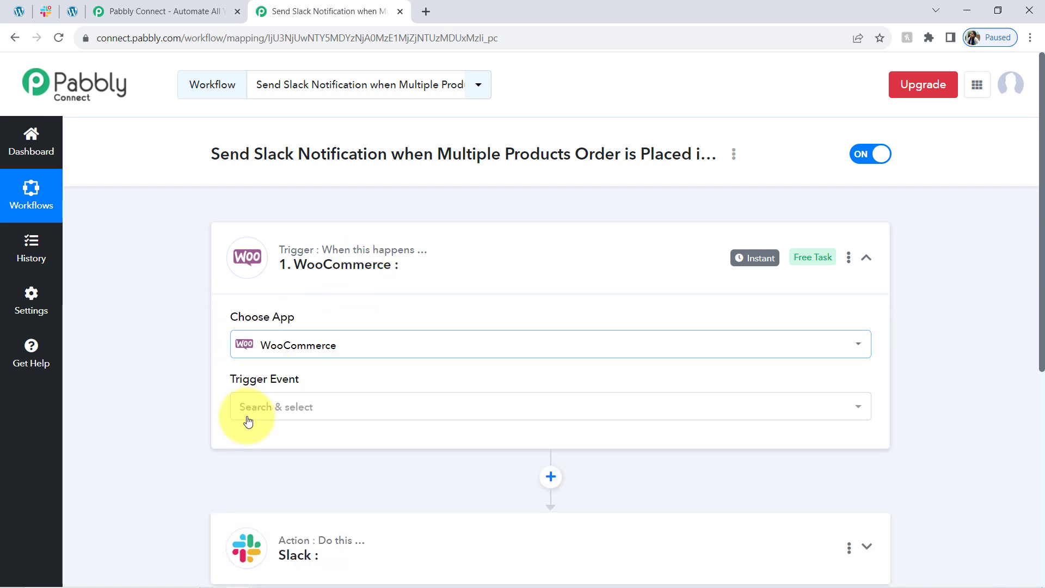
pyautogui.click(248, 408)
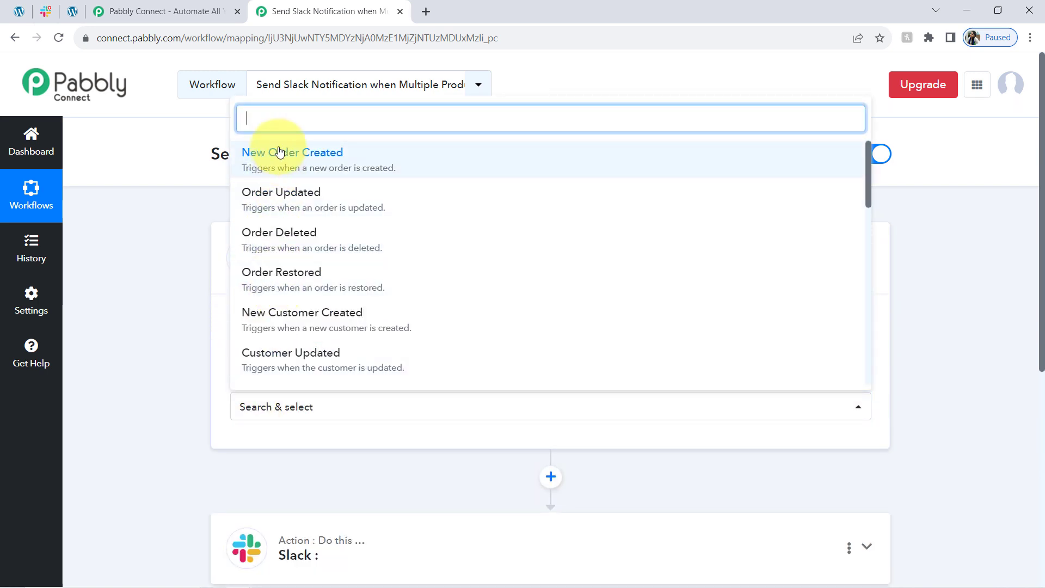
pyautogui.write('order')
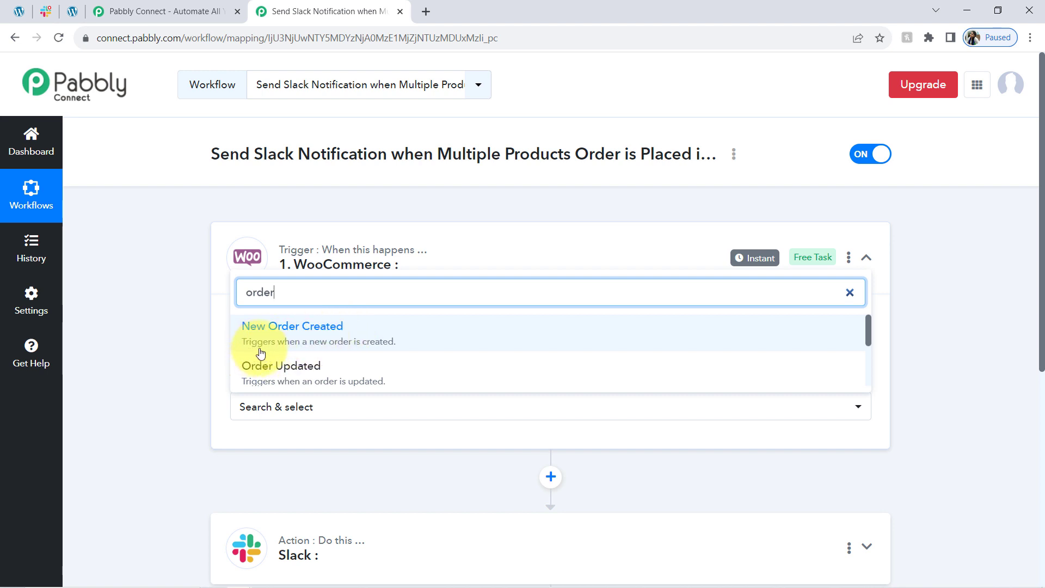
pyautogui.click(359, 341)
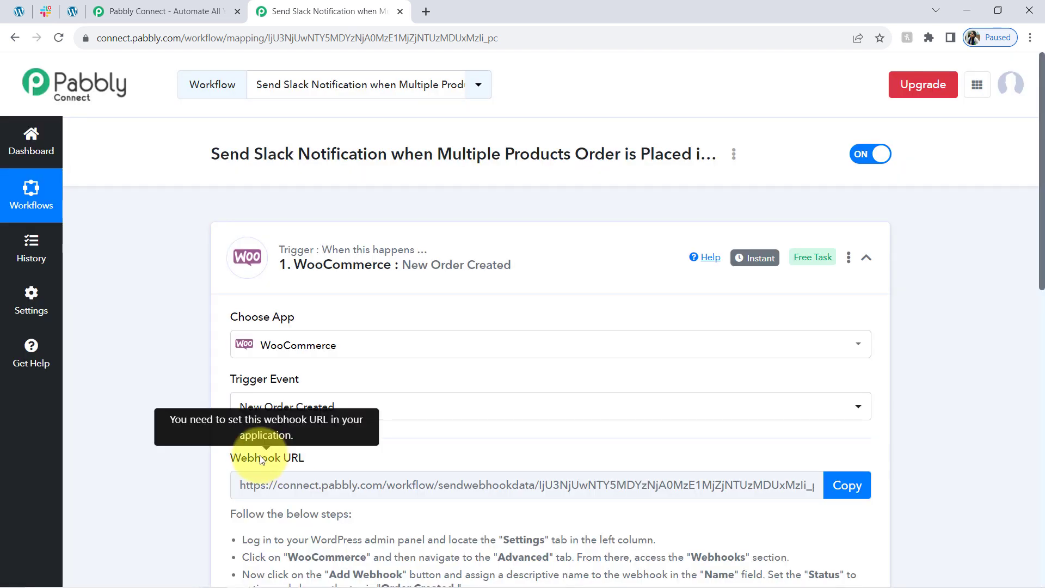
# Switch off Simple Response for the WooCommerce trigger and copy its webhook URL.
pyautogui.moveTo(262, 459); pyautogui.dragTo(346, 446)
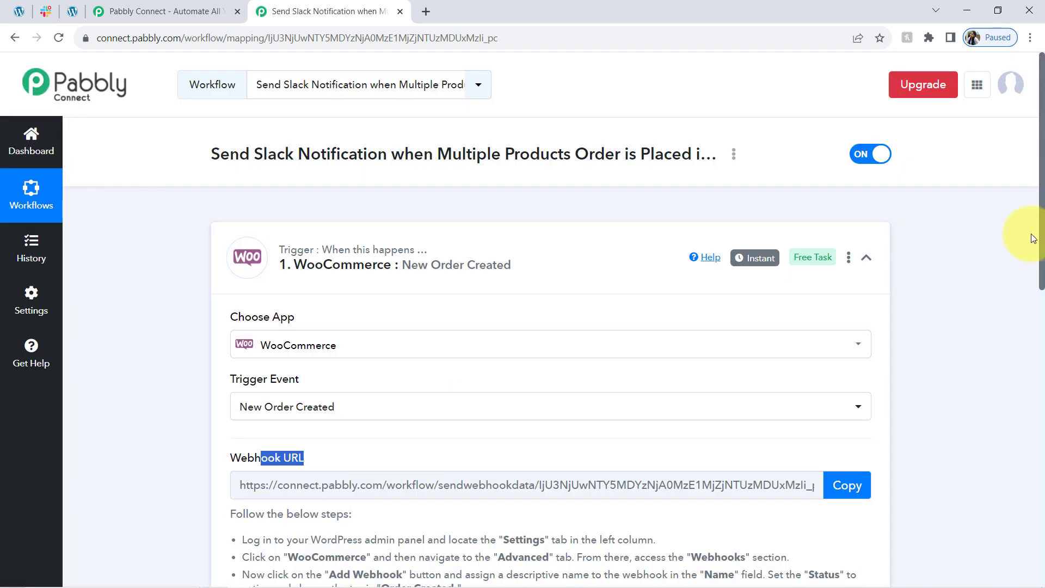
pyautogui.moveTo(1042, 228); pyautogui.dragTo(1034, 337)
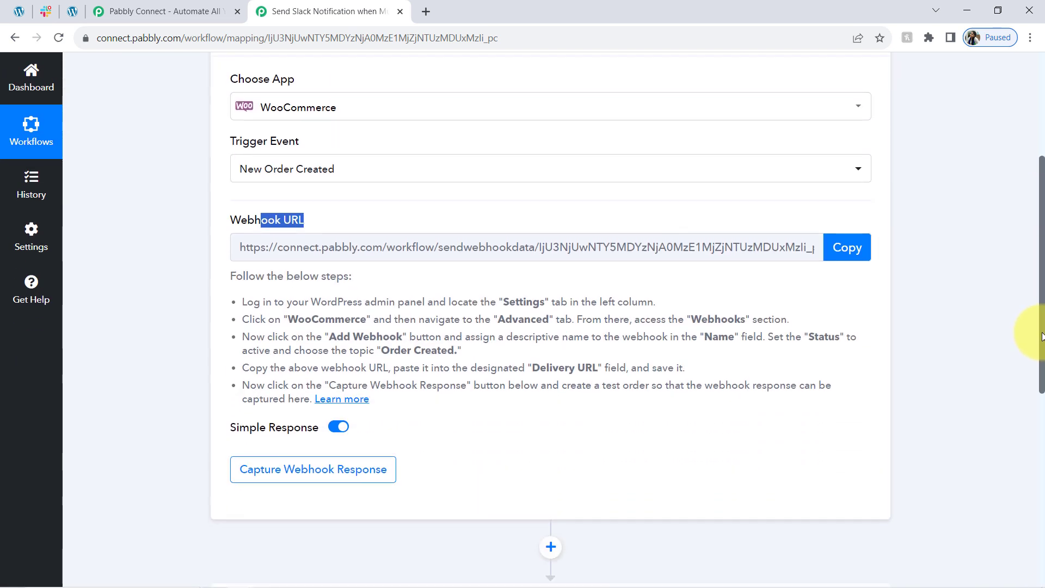
pyautogui.click(276, 290)
pyautogui.moveTo(265, 268); pyautogui.dragTo(419, 388)
pyautogui.click(336, 322)
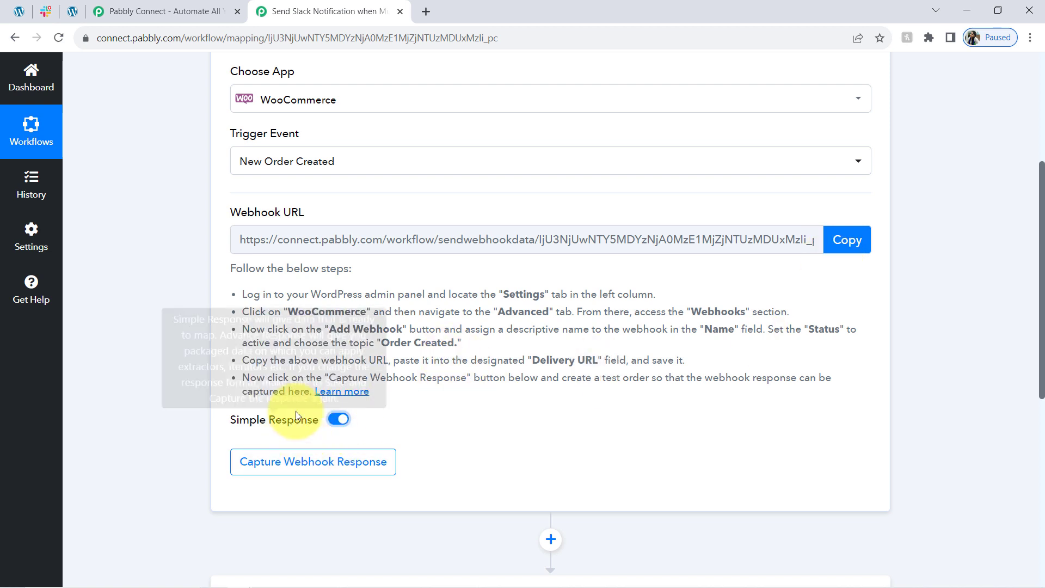
pyautogui.click(337, 420)
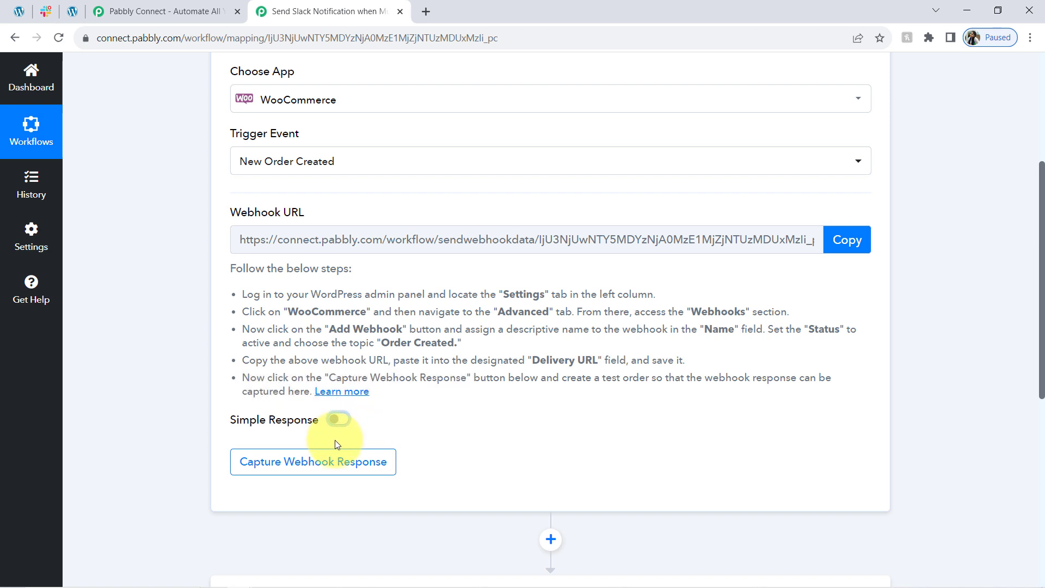
pyautogui.moveTo(298, 422)
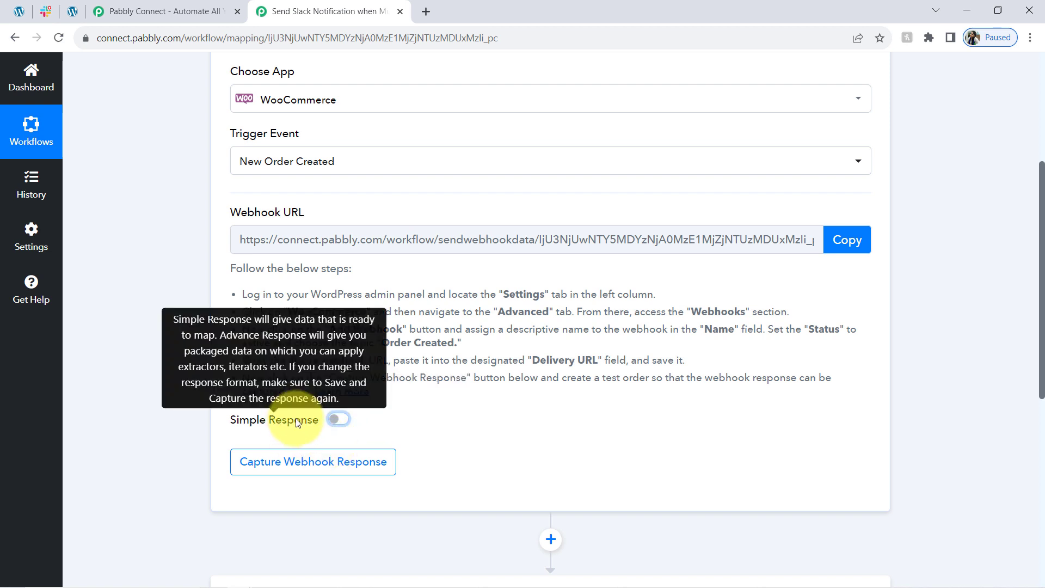
pyautogui.click(828, 245)
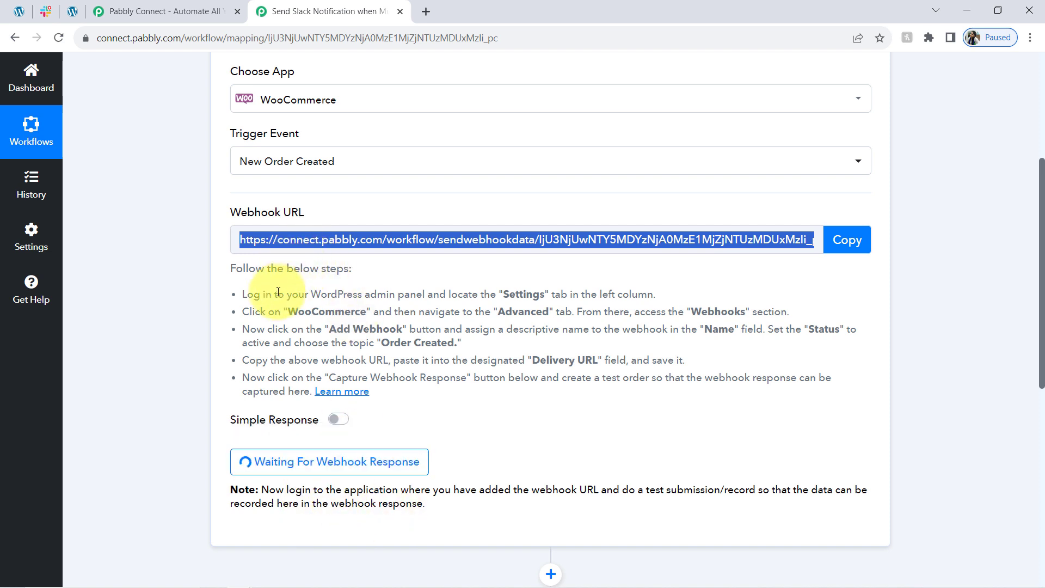
pyautogui.moveTo(274, 294); pyautogui.dragTo(369, 392)
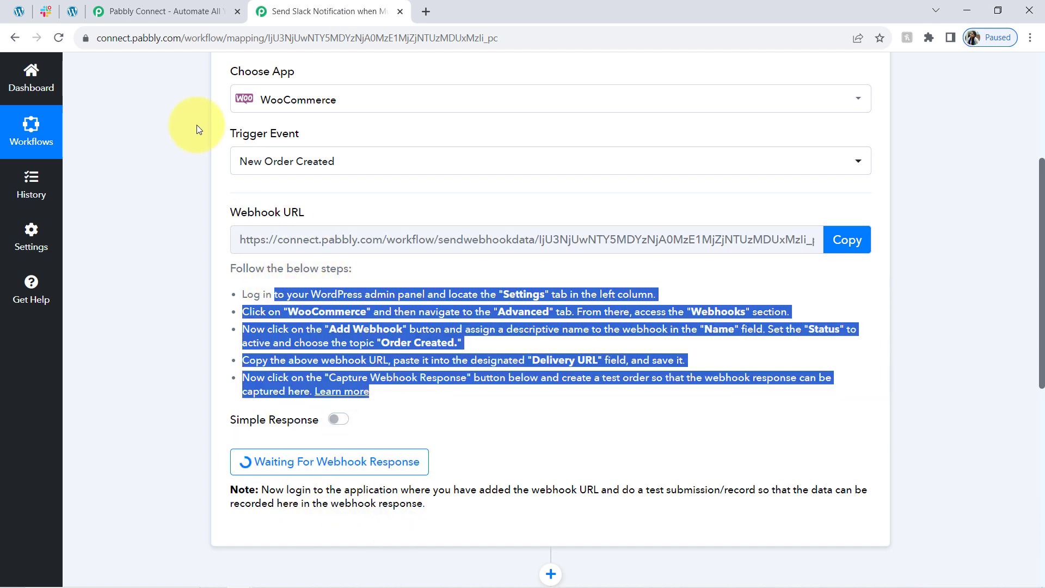
# Switch to the WordPress admin and add a new webhook in WooCommerce's advanced webhook settings.
pyautogui.click(19, 9)
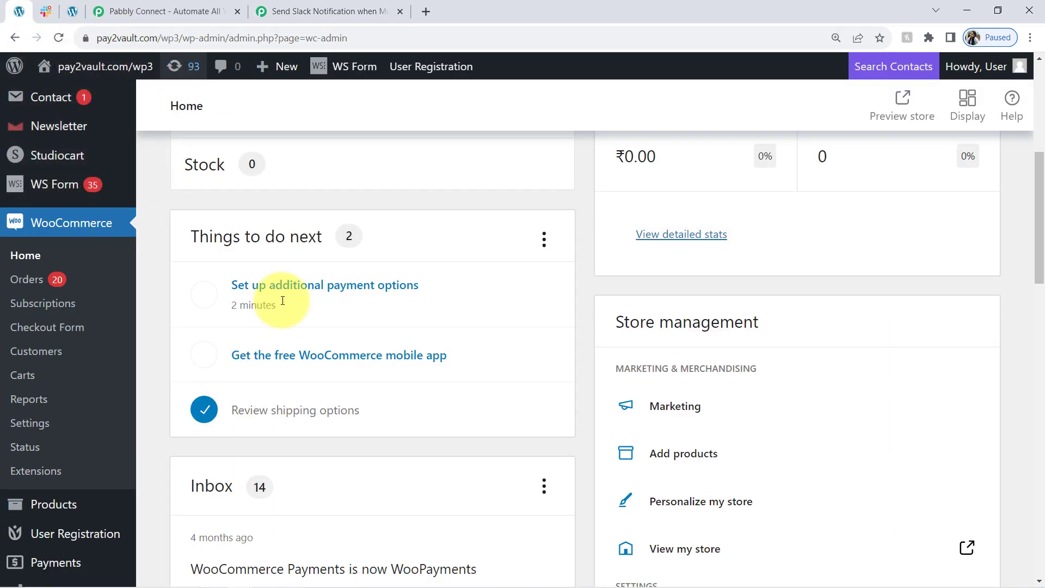
pyautogui.click(30, 424)
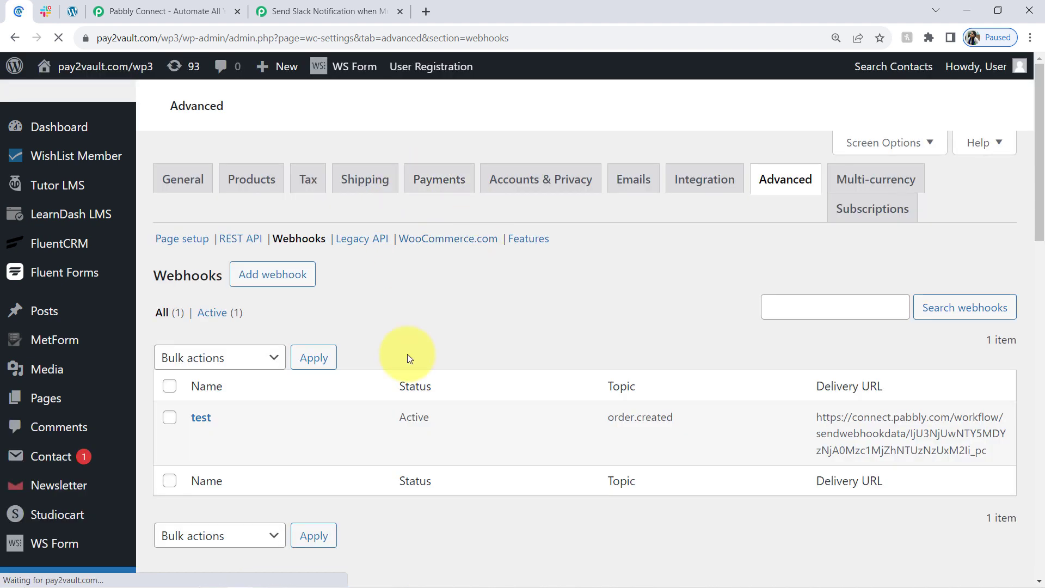
pyautogui.click(276, 272)
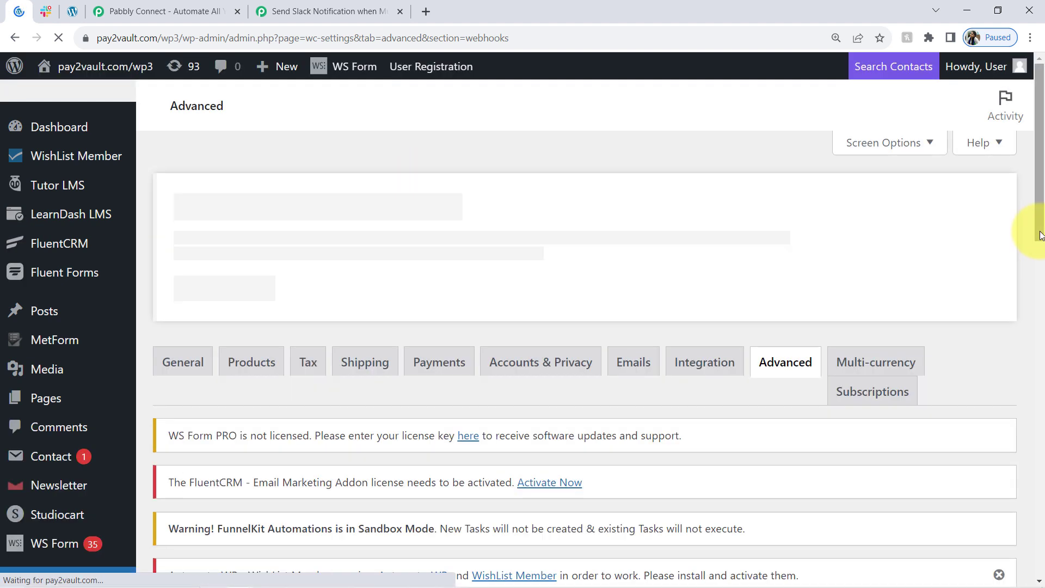
pyautogui.moveTo(1041, 236); pyautogui.dragTo(1040, 466)
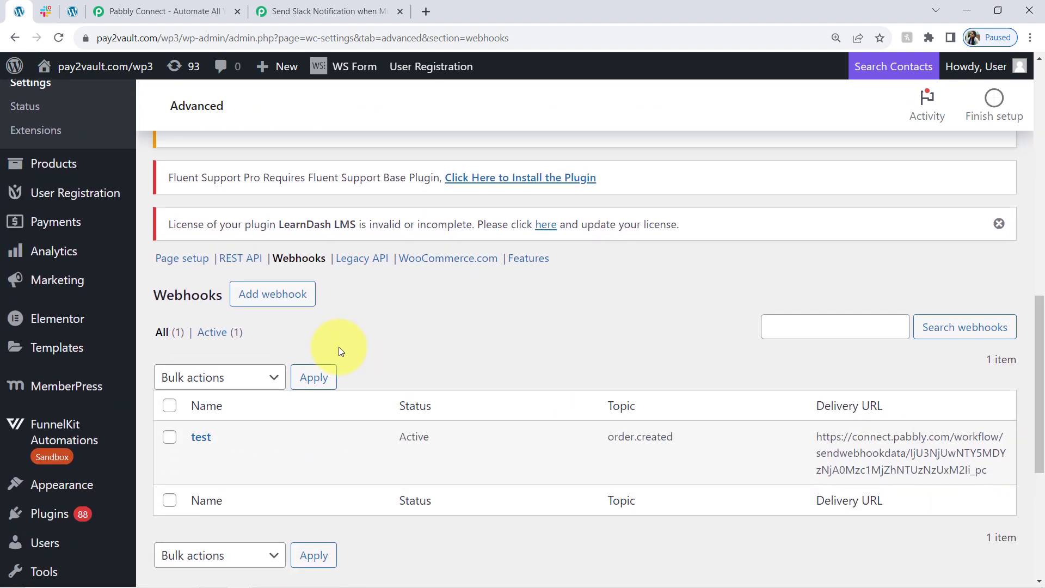
pyautogui.click(292, 303)
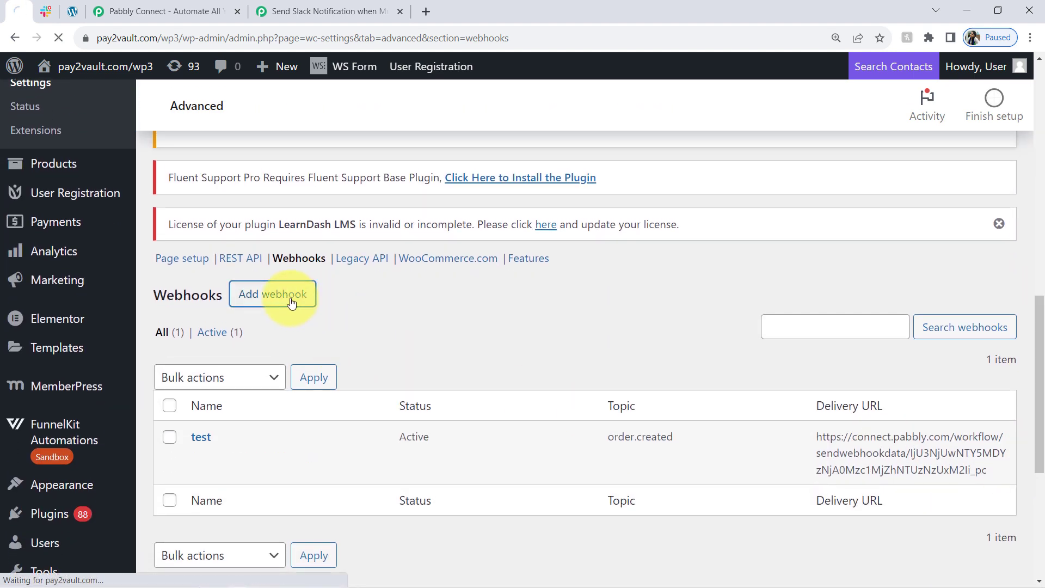
# Copy the trigger's webhook URL from Pabbly Connect and paste it as the Delivery URL of the new WooCommerce webhook.
pyautogui.click(329, 11)
pyautogui.click(856, 252)
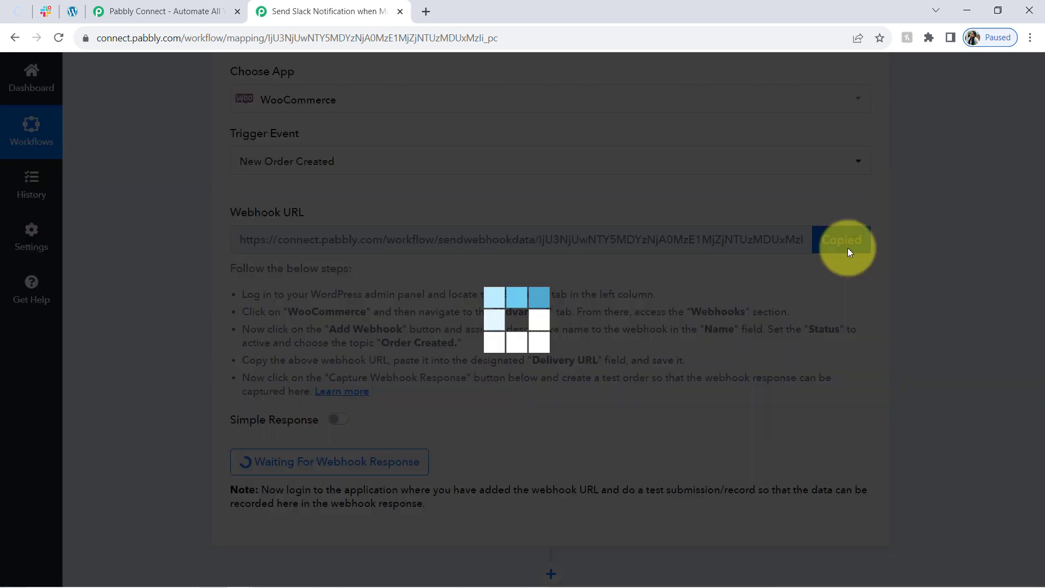
pyautogui.click(27, 10)
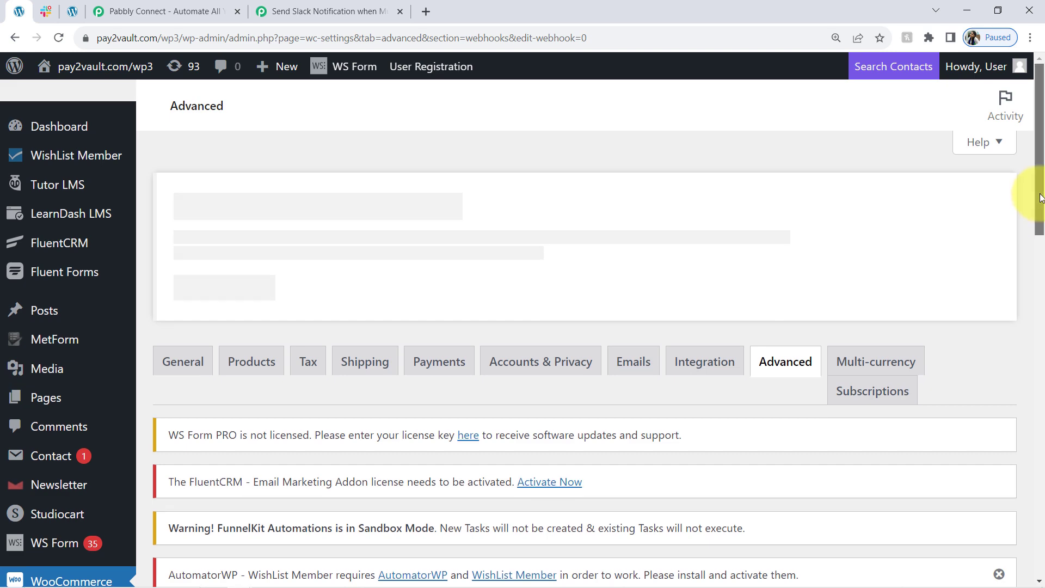
pyautogui.moveTo(1041, 197); pyautogui.dragTo(1011, 447)
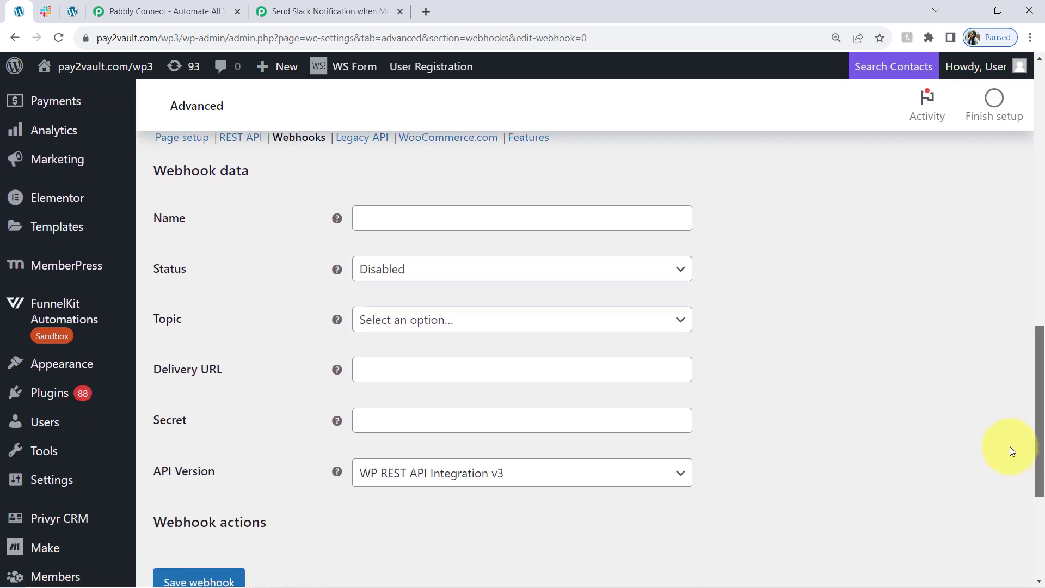
pyautogui.click(409, 374)
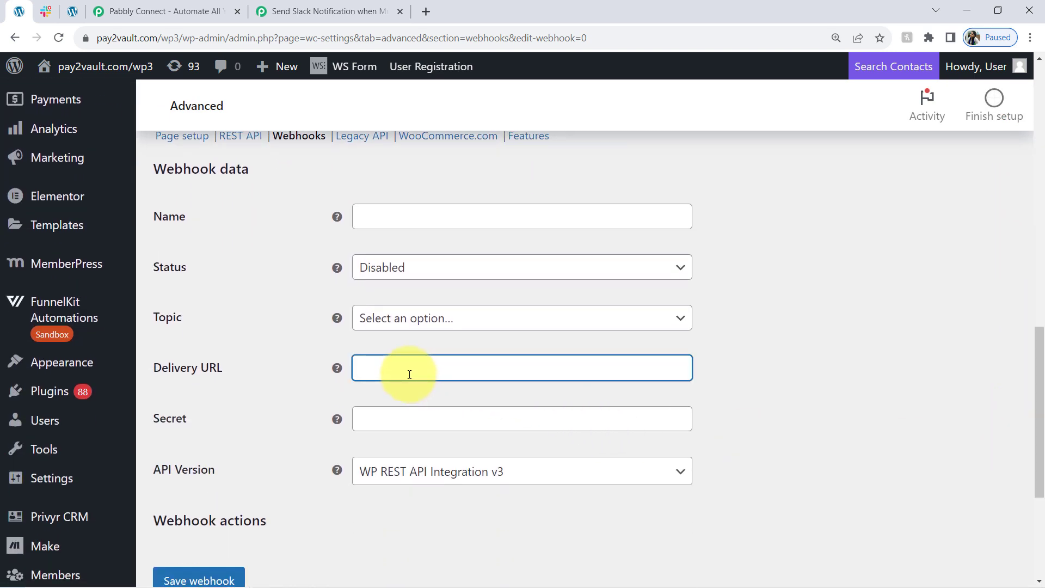
pyautogui.hotkey('ctrl', 'v')
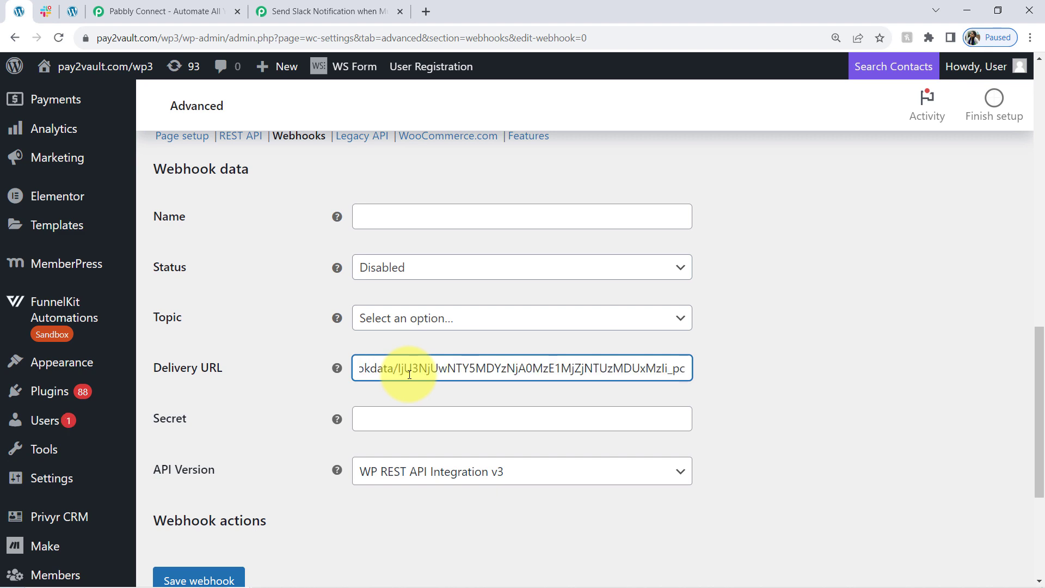
# Name the webhook "Connection with Pabbly Connect" and set its status to Active.
pyautogui.click(397, 224)
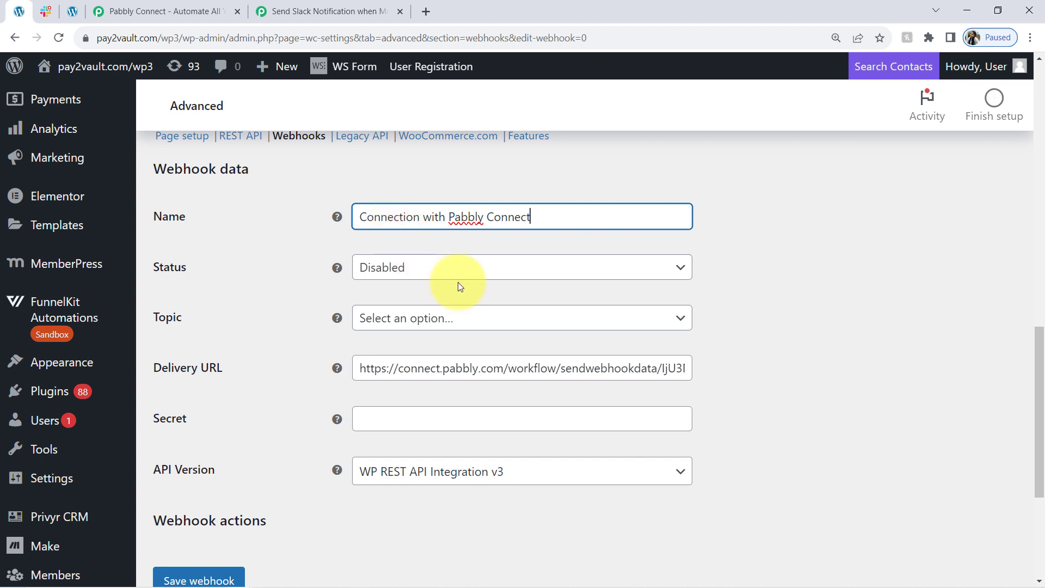
pyautogui.click(429, 278)
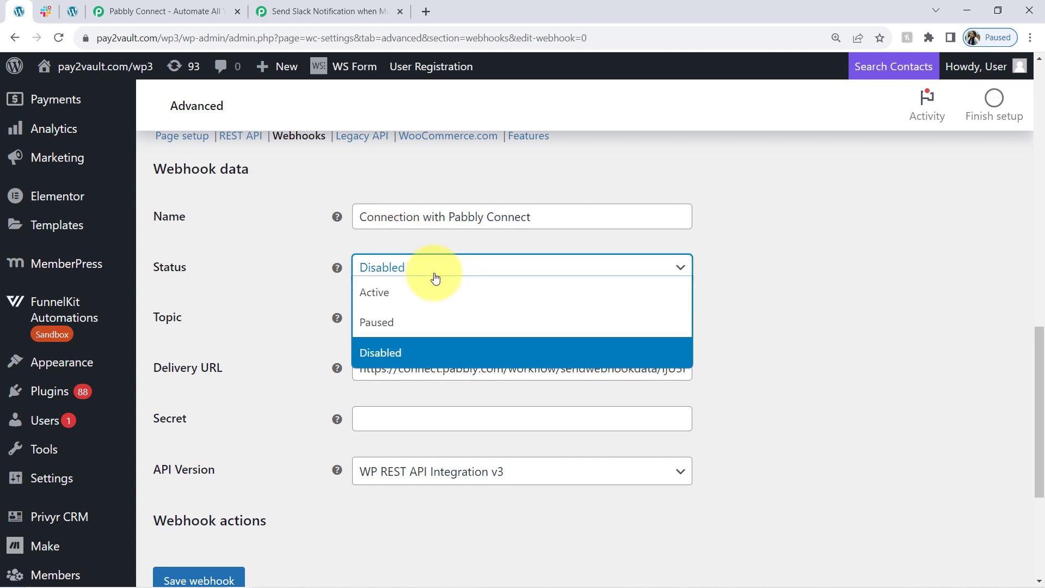
pyautogui.click(380, 302)
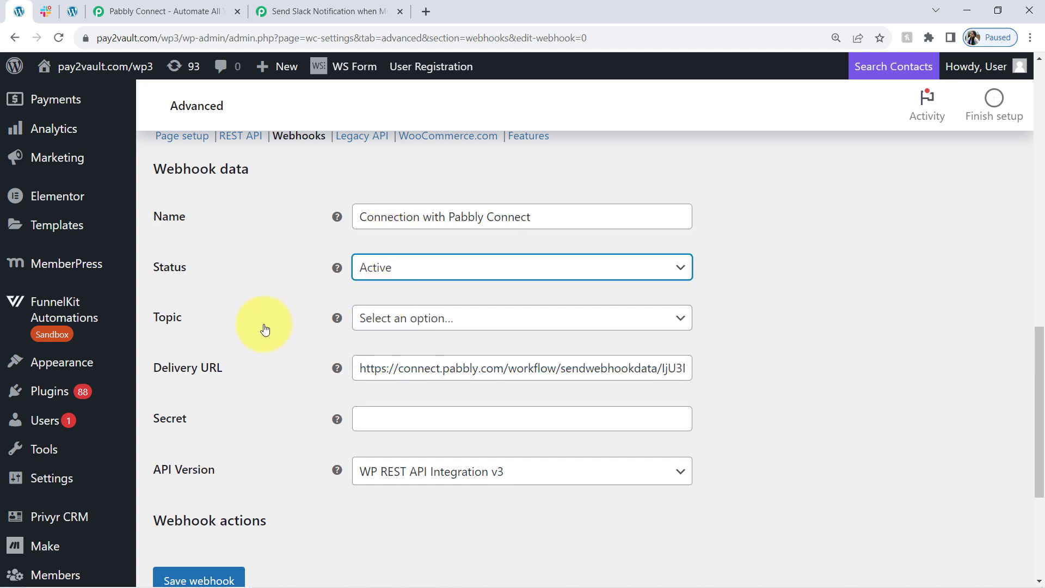
# Set the webhook's topic to Order created.
pyautogui.click(383, 326)
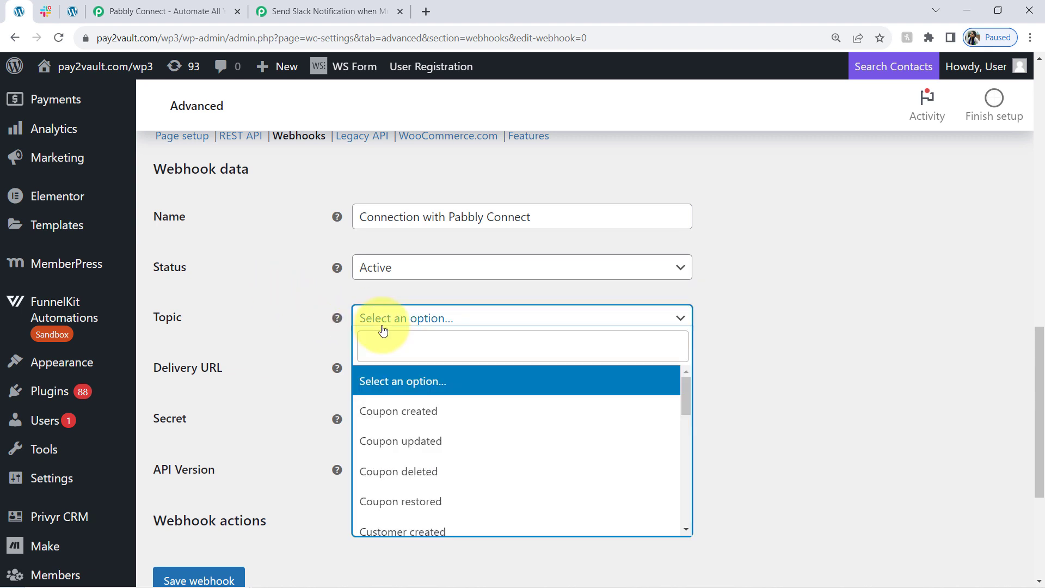
pyautogui.write('o')
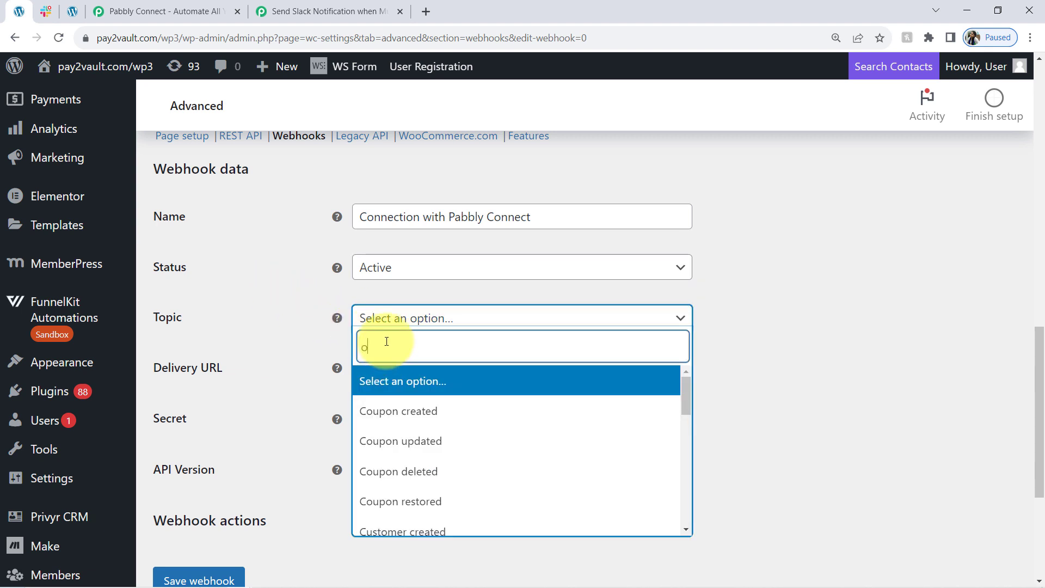
pyautogui.write('rder')
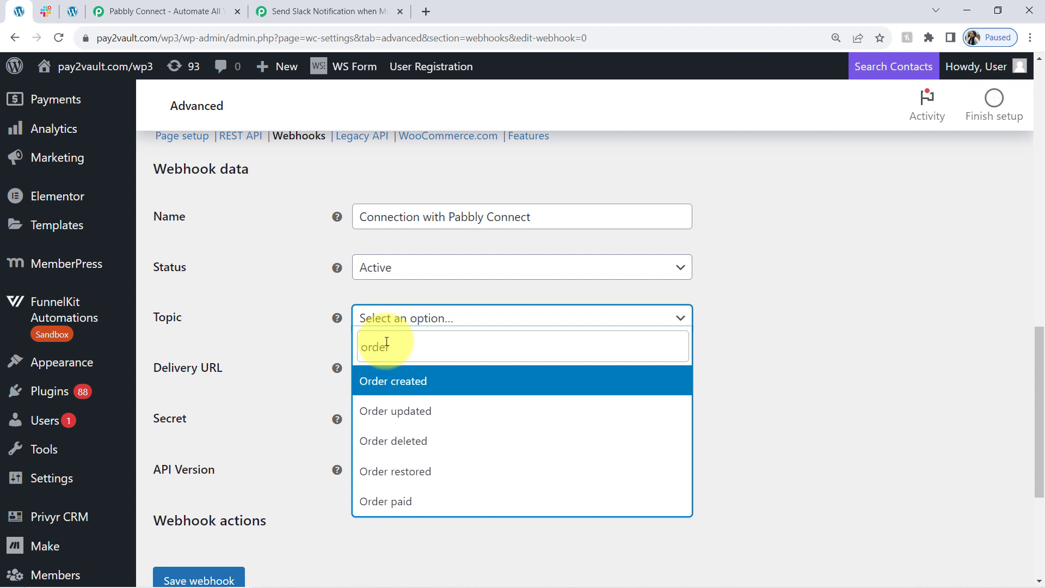
pyautogui.click(385, 379)
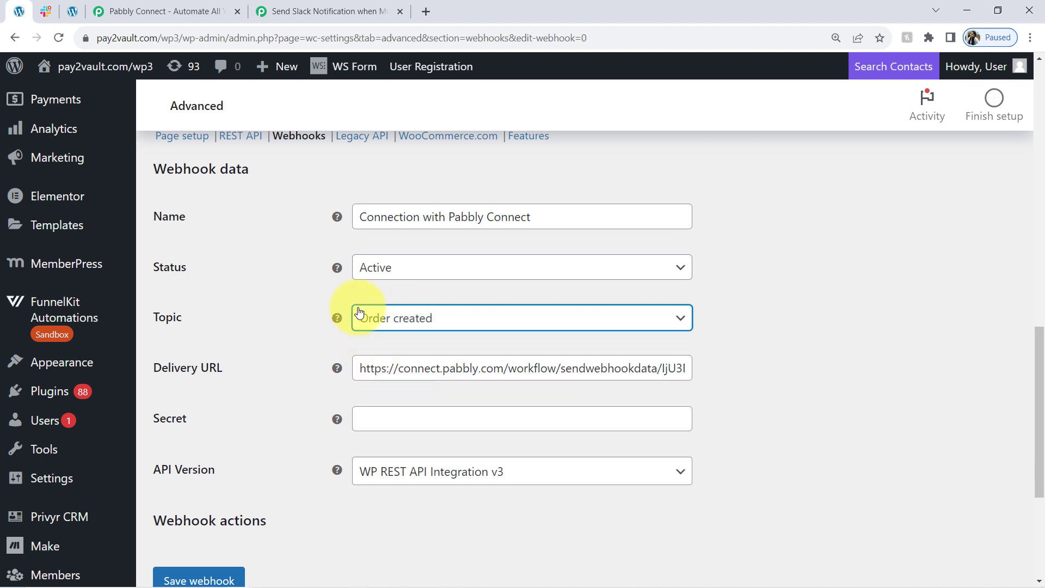
# Compare the topic with the trigger event in Pabbly Connect and save the WooCommerce webhook.
pyautogui.click(312, 12)
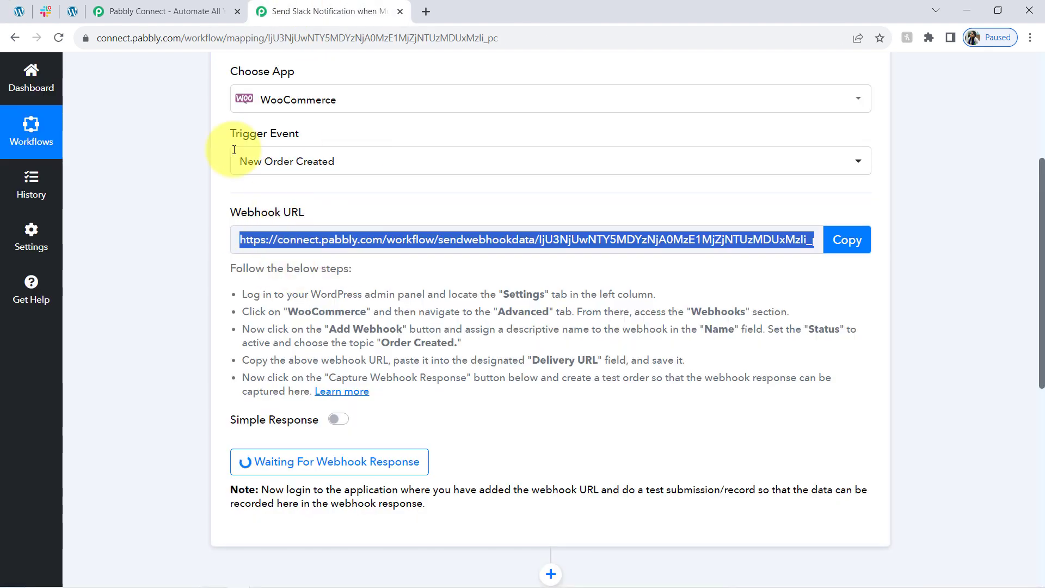
pyautogui.click(22, 12)
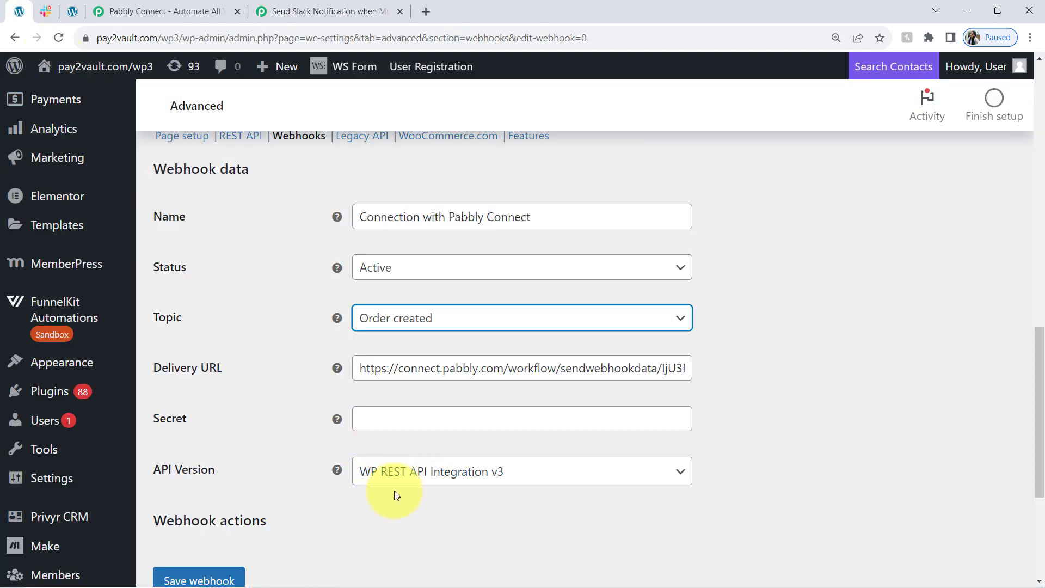
pyautogui.click(161, 578)
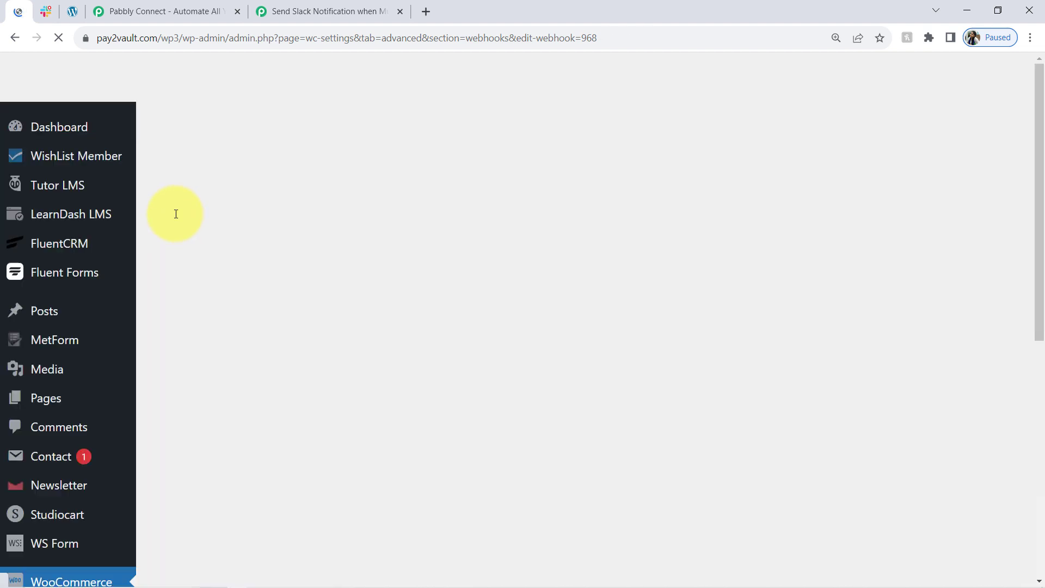
pyautogui.moveTo(205, 275); pyautogui.dragTo(342, 275)
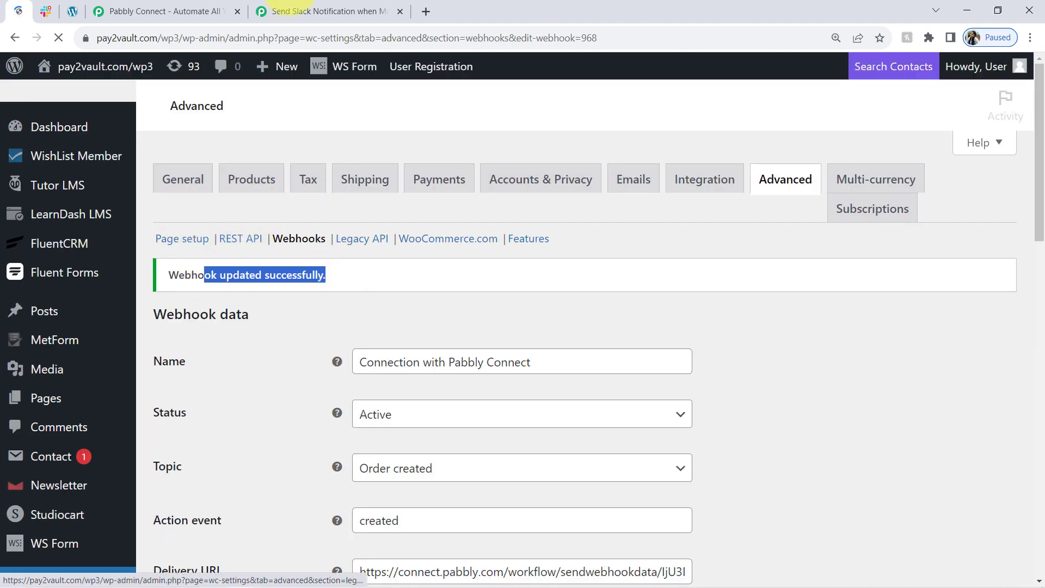
# Return to the Pabbly Connect workflow and start re-capturing the WooCommerce trigger's webhook response.
pyautogui.click(291, 9)
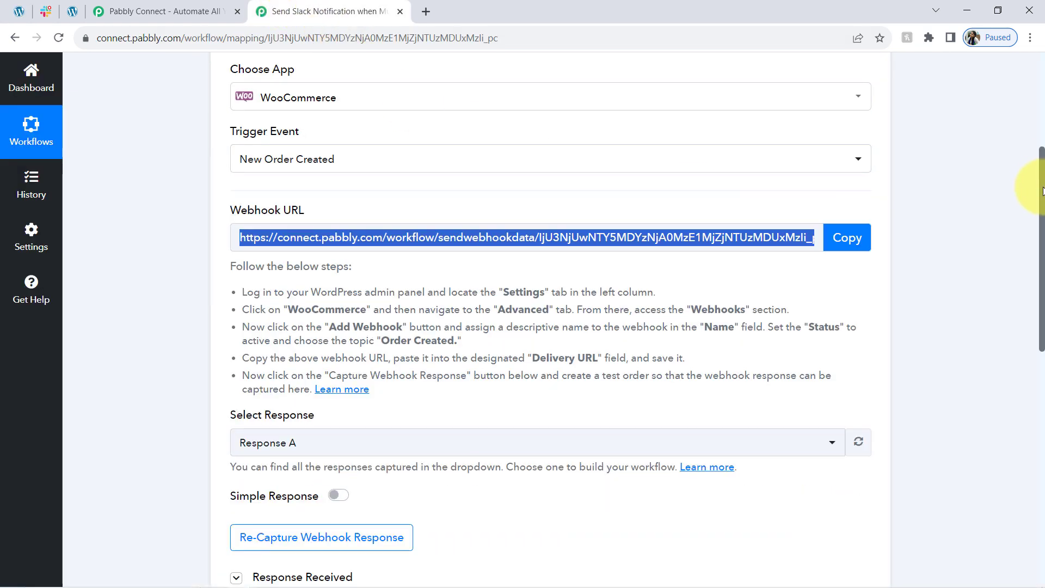
pyautogui.moveTo(1041, 173); pyautogui.dragTo(1038, 271)
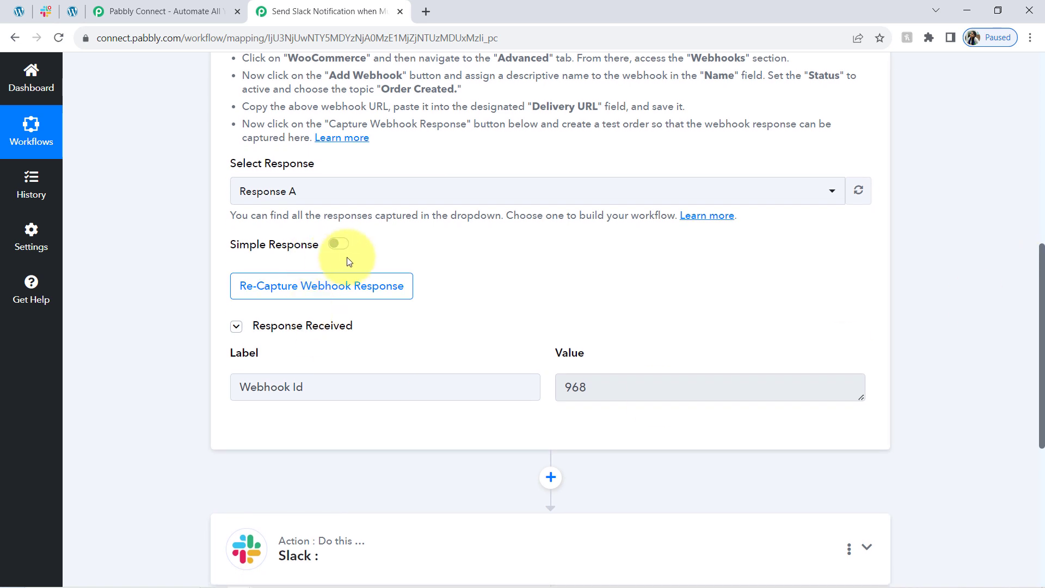
pyautogui.click(343, 289)
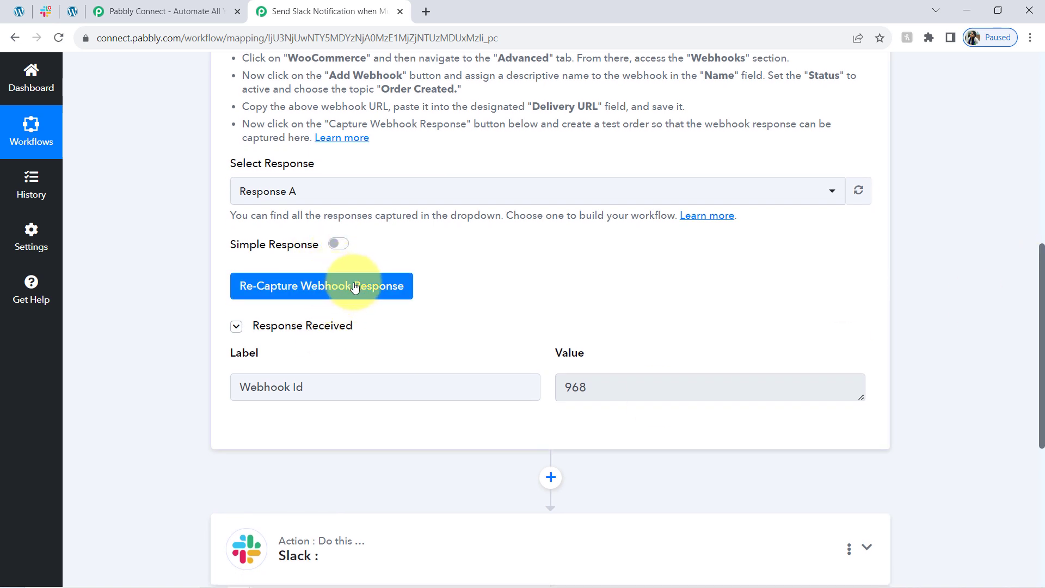
pyautogui.click(348, 286)
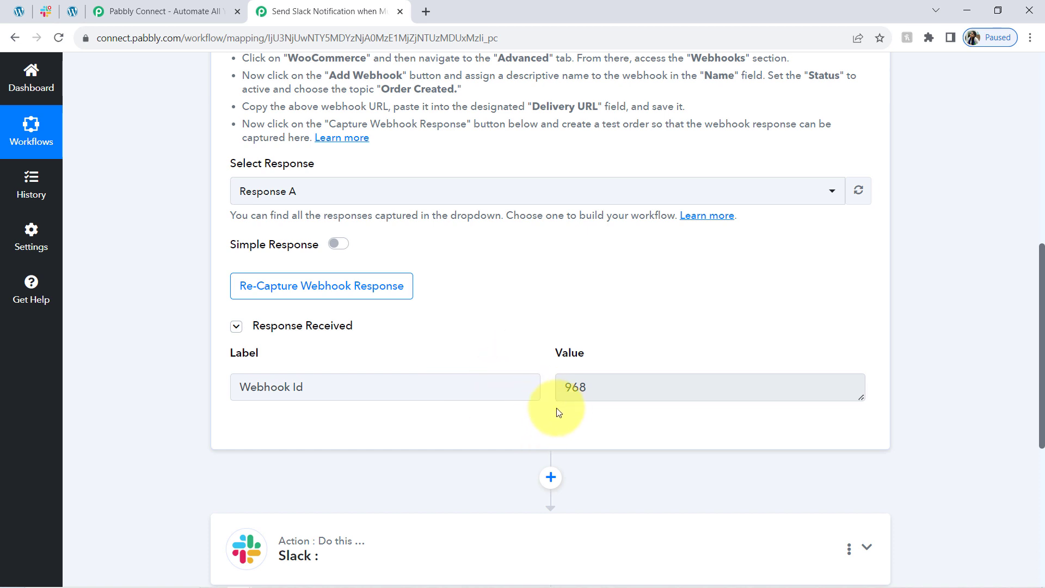
pyautogui.click(610, 387)
pyautogui.doubleClick(570, 387)
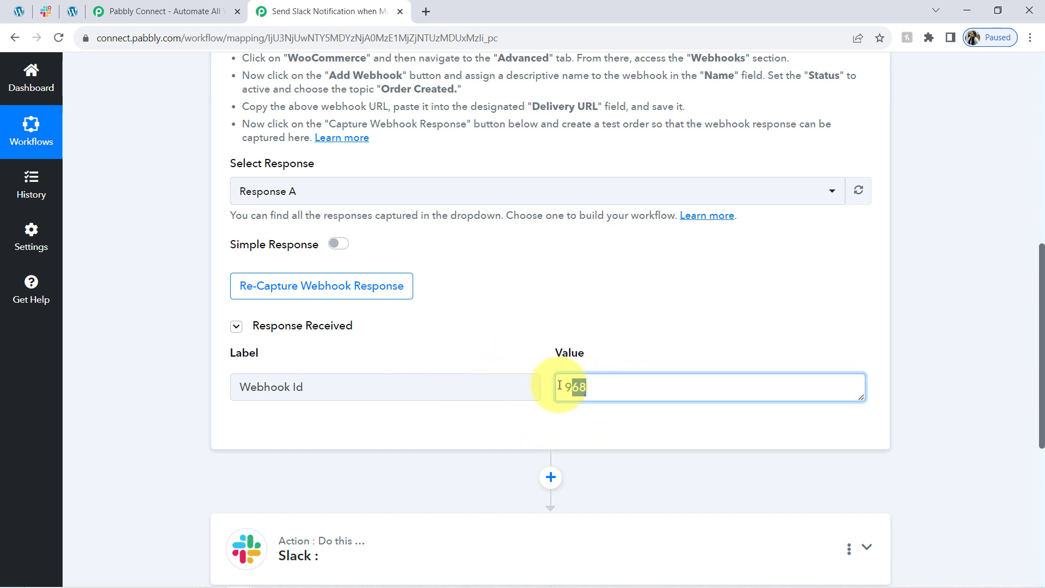
pyautogui.click(341, 292)
pyautogui.click(471, 398)
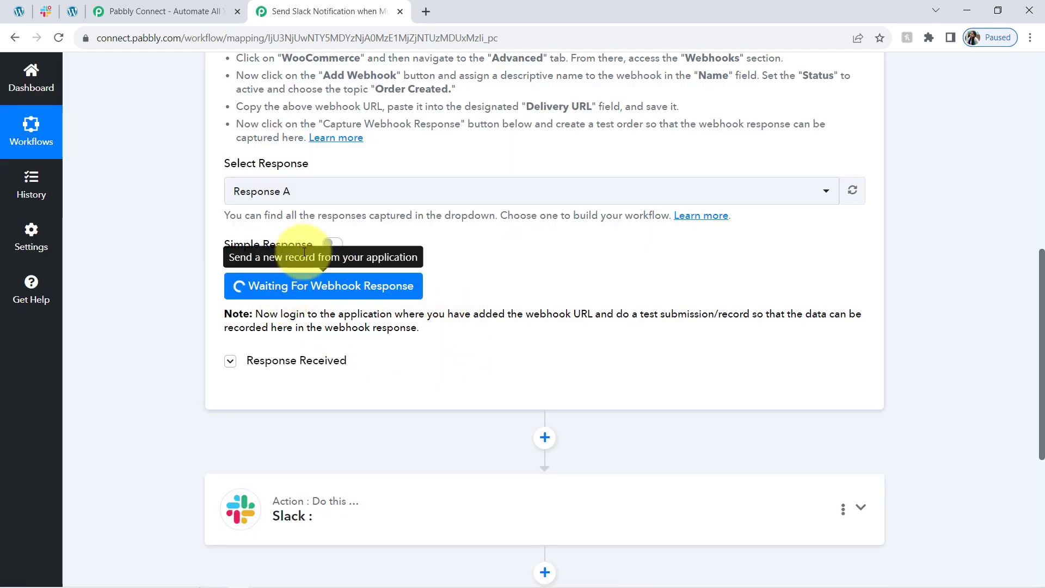
pyautogui.moveTo(279, 317); pyautogui.dragTo(256, 324)
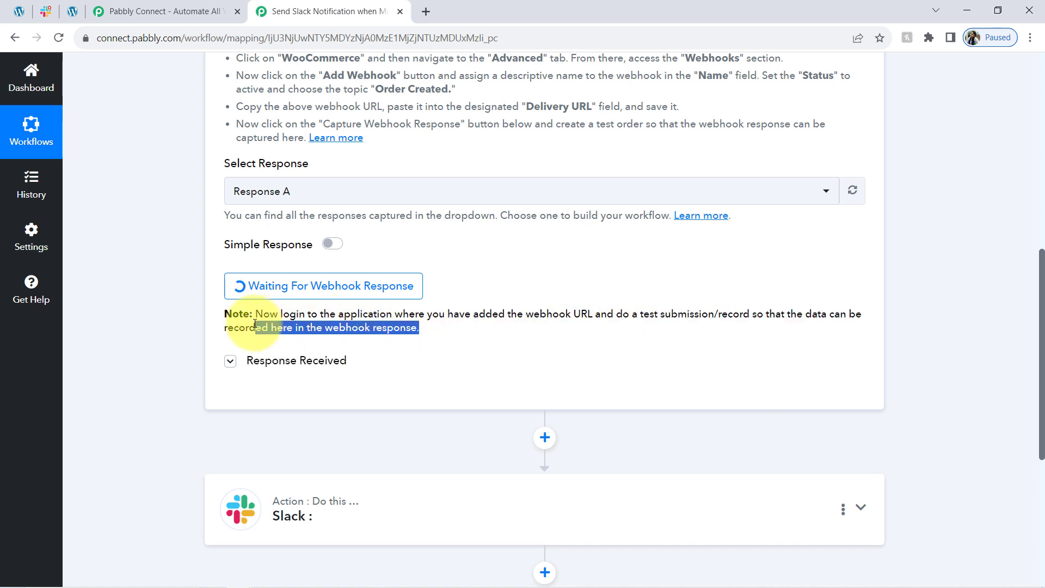
pyautogui.click(254, 324)
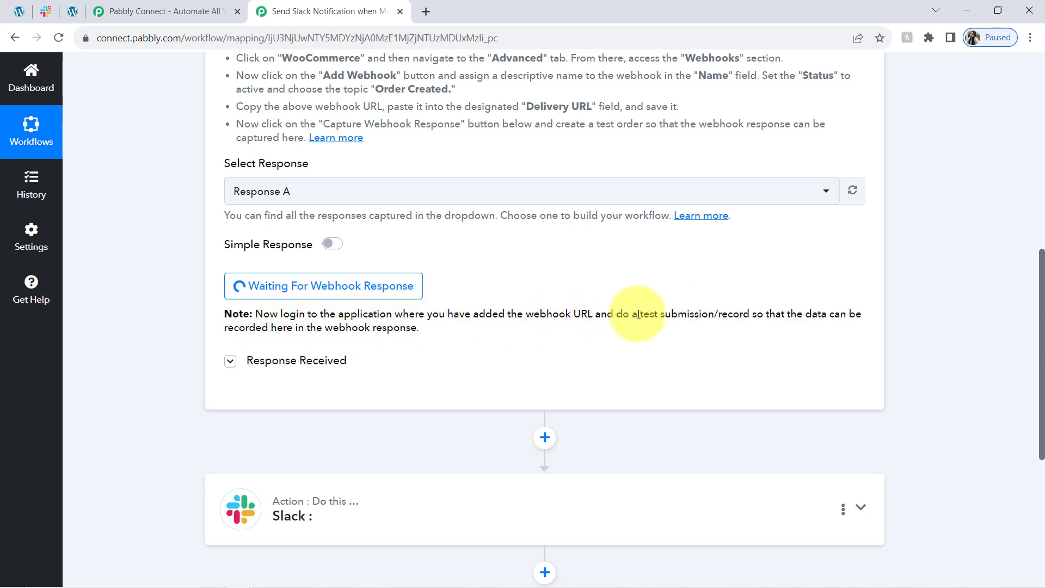
pyautogui.moveTo(638, 316); pyautogui.dragTo(720, 319)
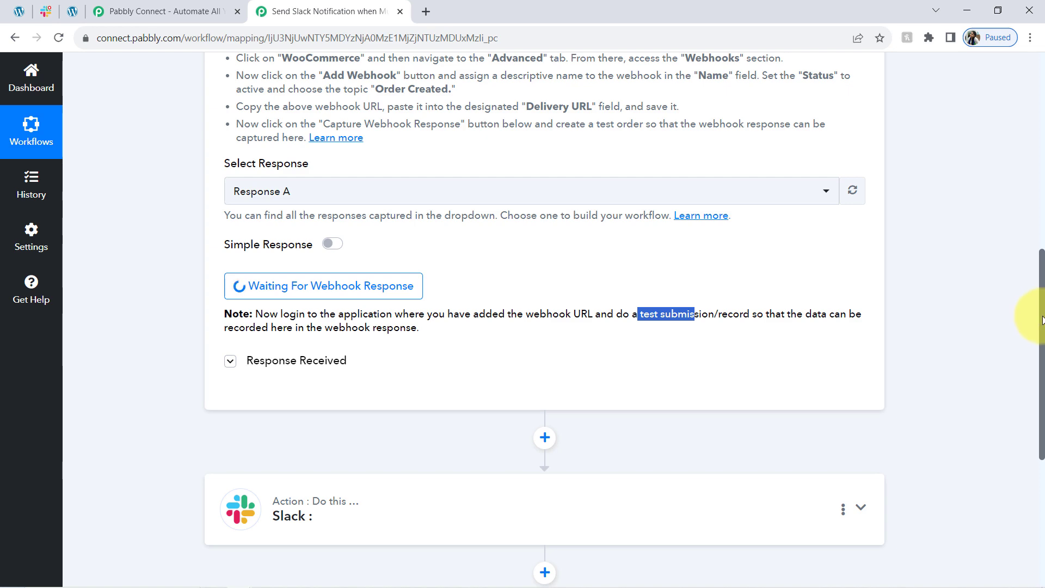
pyautogui.moveTo(1042, 319); pyautogui.dragTo(1027, 159)
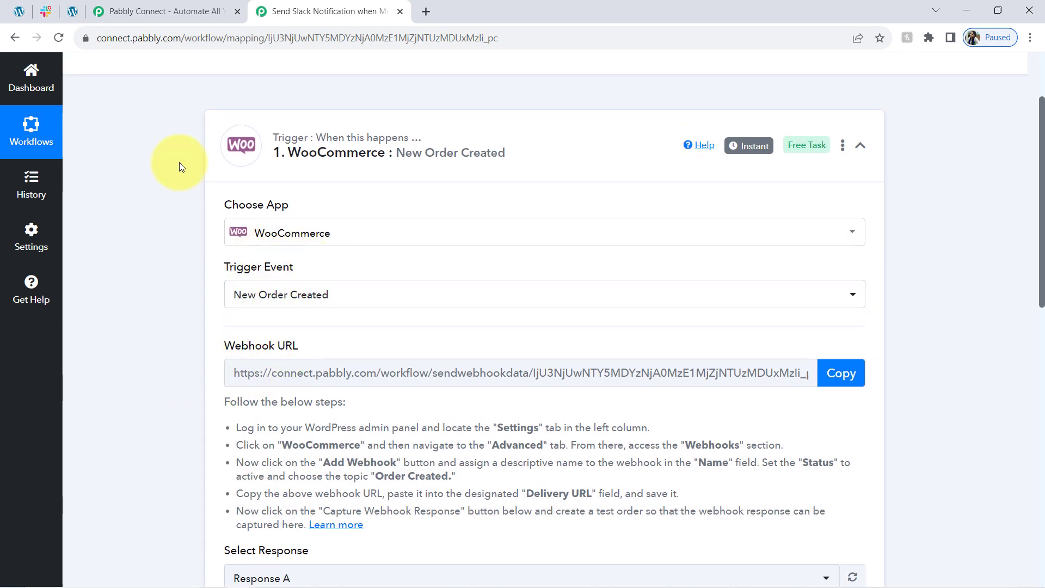
# Switch to the WooCommerce shop, add the White Round Neck T-shirt to the cart and raise its quantity to 2.
pyautogui.click(71, 12)
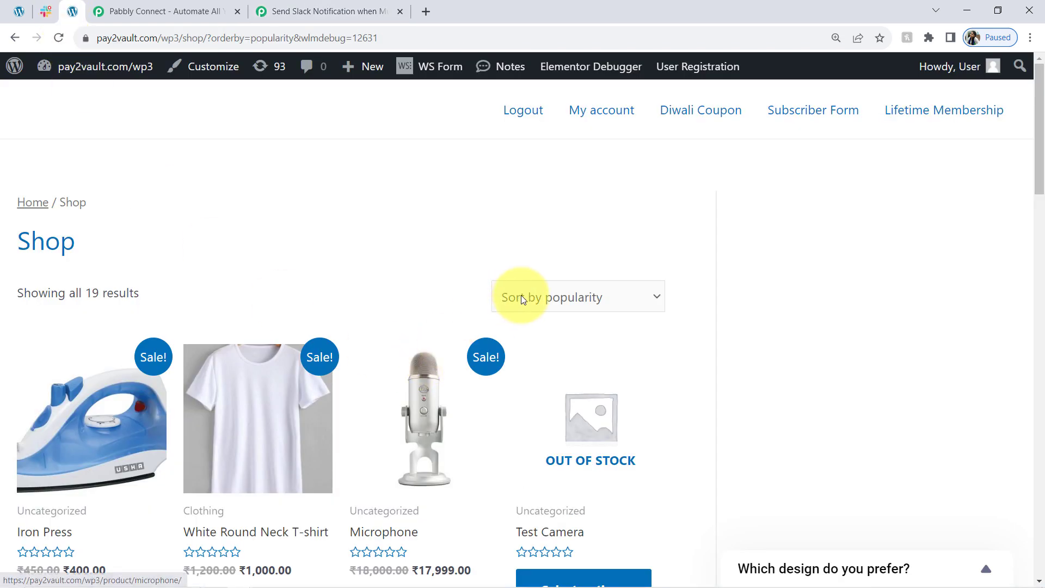
pyautogui.scroll(-5, 1040, 145)
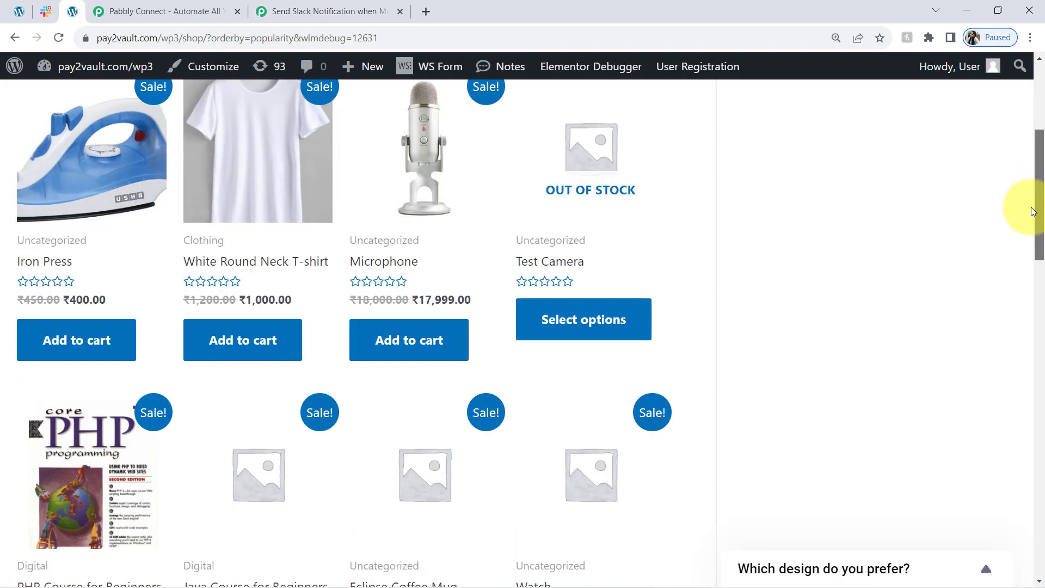
pyautogui.click(221, 341)
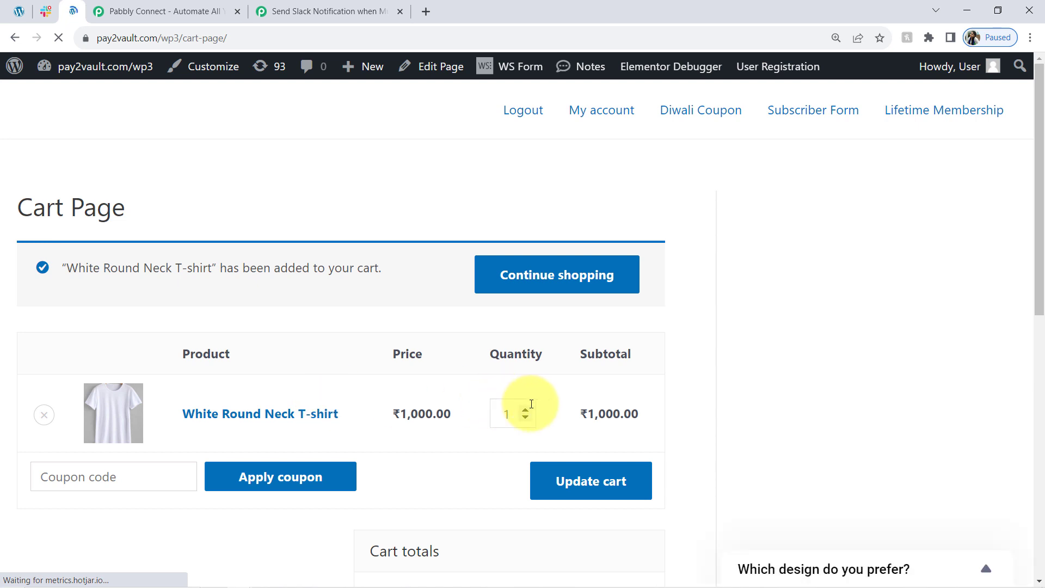
pyautogui.click(525, 409)
pyautogui.moveTo(1039, 226); pyautogui.dragTo(1043, 257)
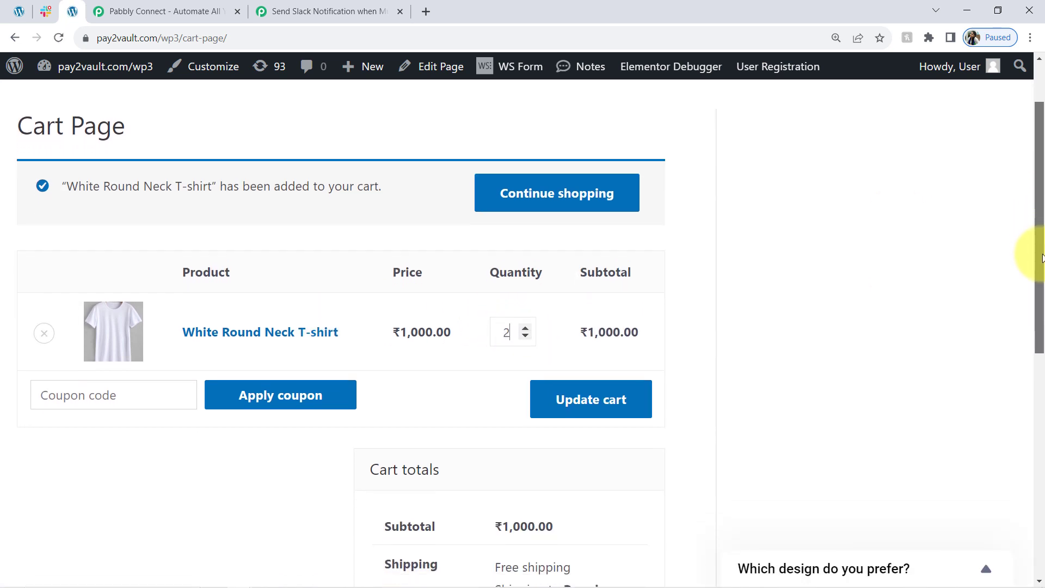
# Continue shopping and add the Iron Press and the Microphone to the cart.
pyautogui.click(535, 179)
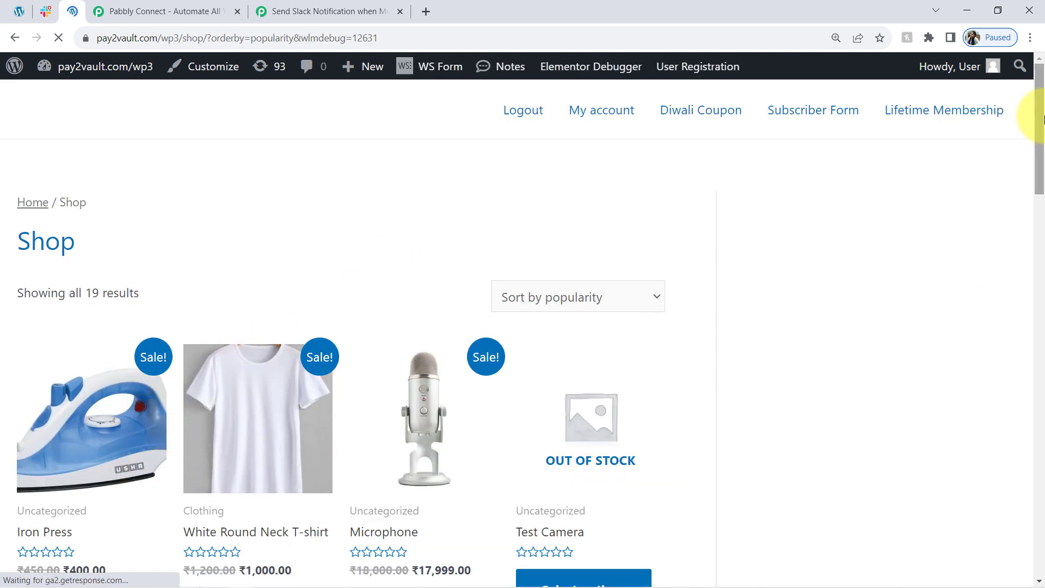
pyautogui.scroll(-5, 1040, 119)
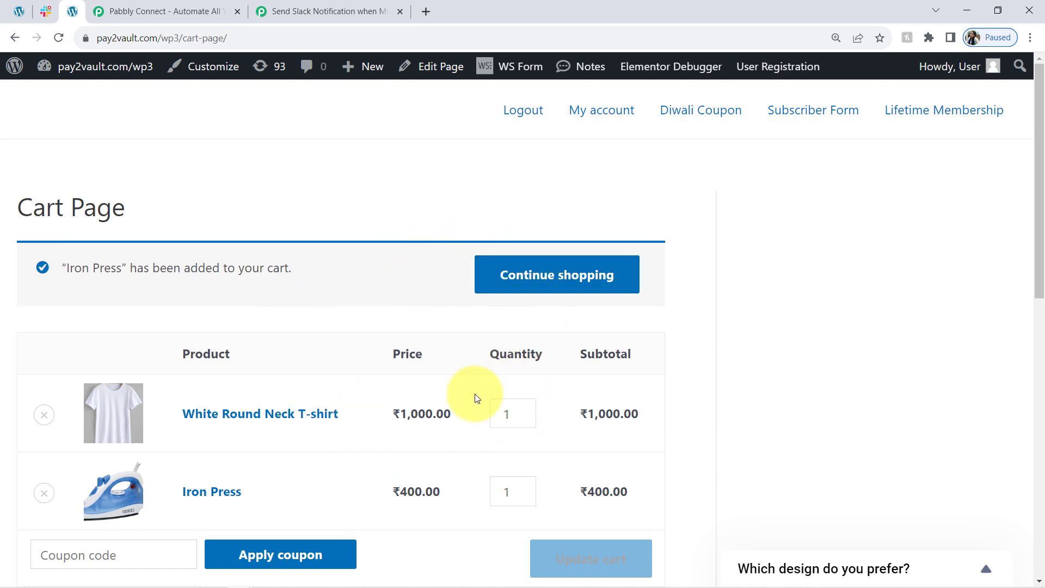
pyautogui.moveTo(1040, 198); pyautogui.dragTo(1033, 239)
pyautogui.click(513, 154)
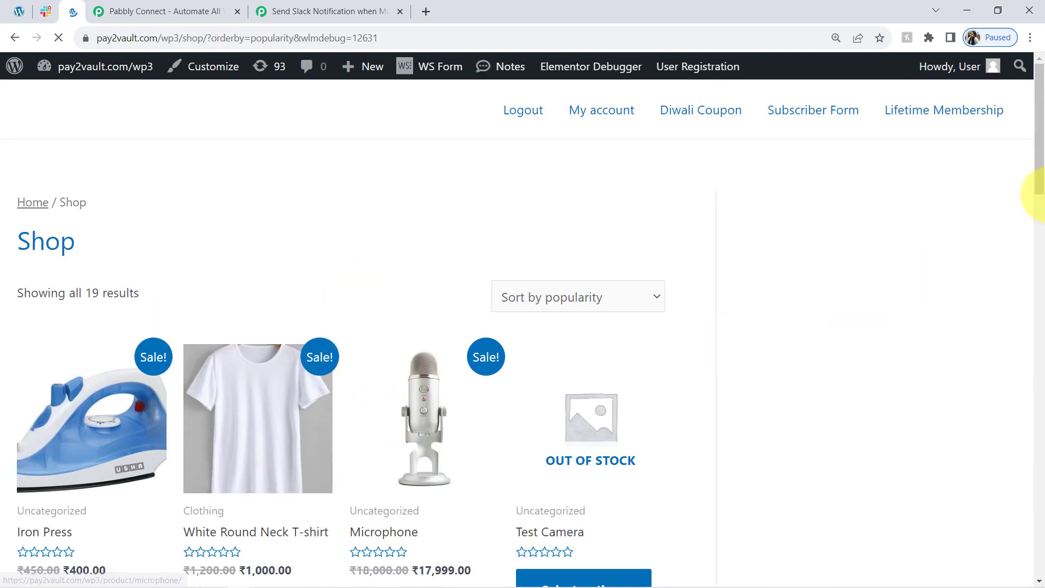
pyautogui.moveTo(1040, 180); pyautogui.dragTo(1029, 234)
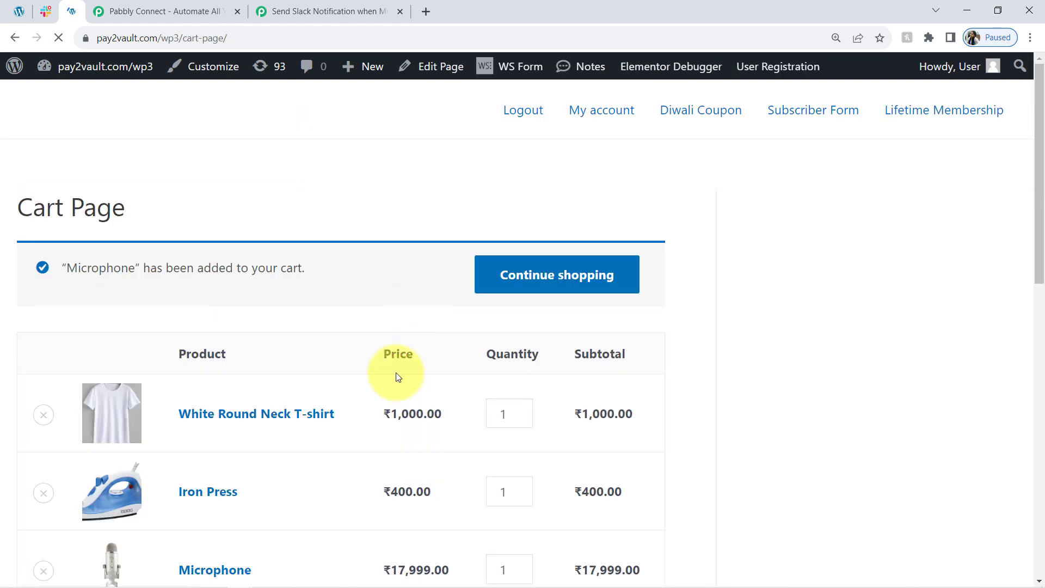
# Set the White Round Neck T-shirt's cart quantity to 2 and proceed to checkout.
pyautogui.scroll(-3, 1043, 282)
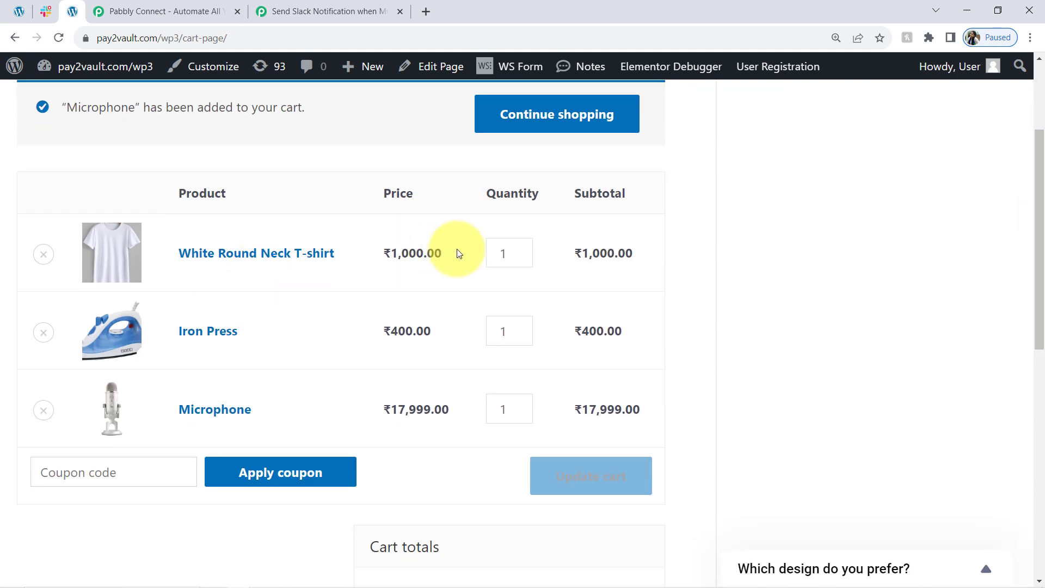
pyautogui.click(523, 250)
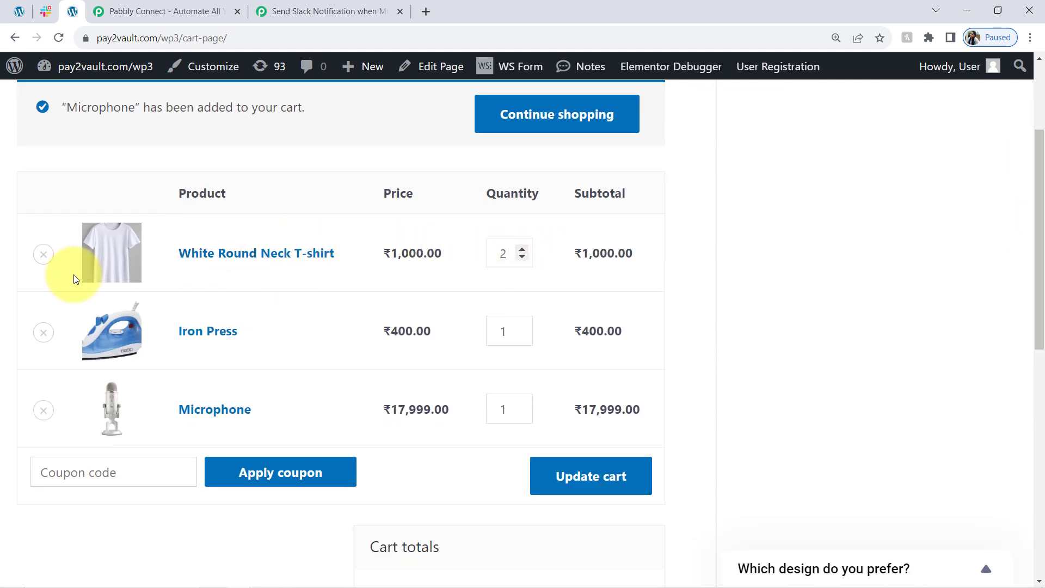
pyautogui.scroll(-7, 1043, 227)
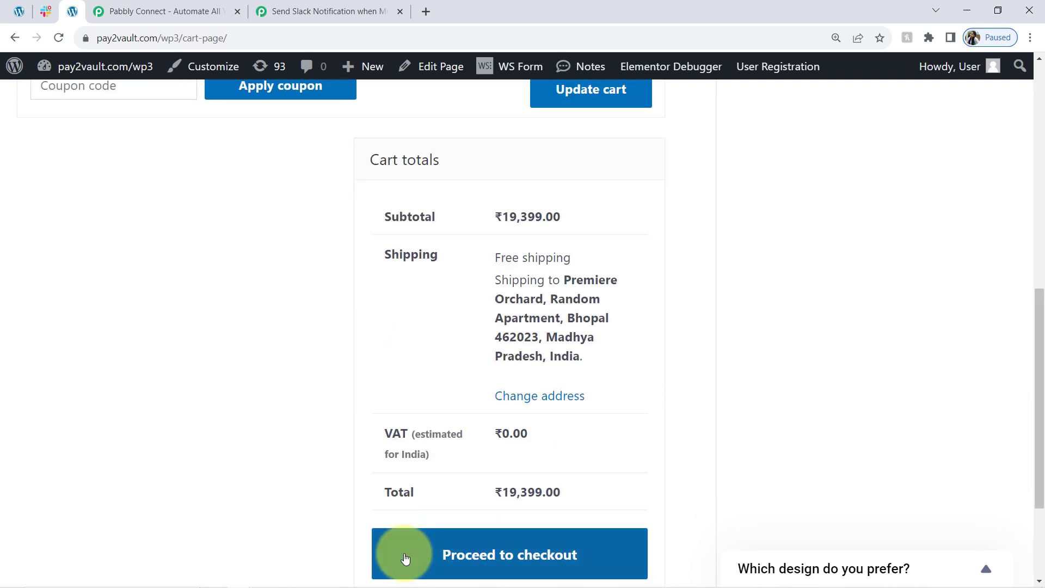
pyautogui.click(469, 551)
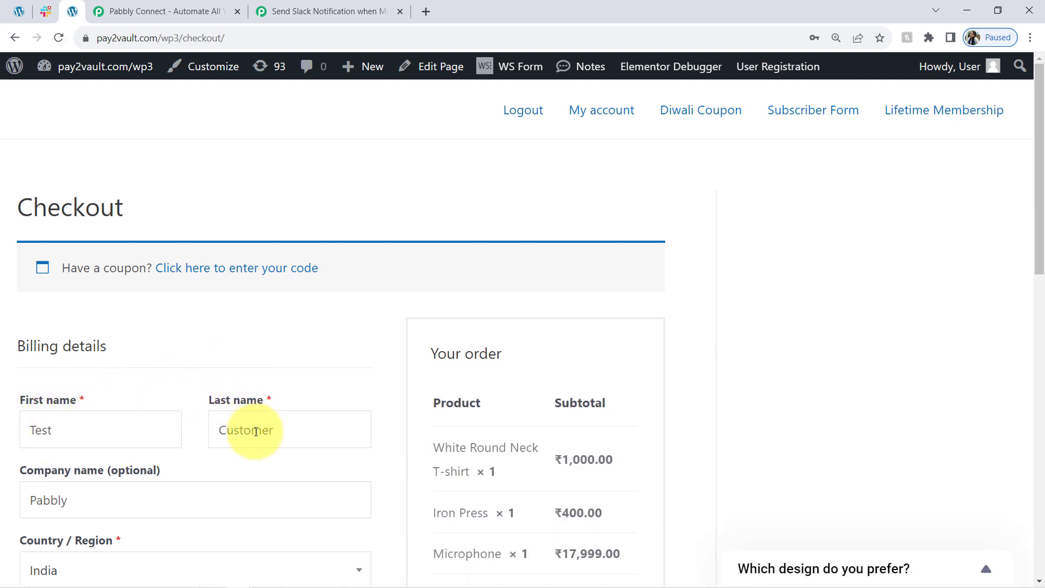
# Place the cash-on-delivery test order using the prefilled billing details.
pyautogui.moveTo(1039, 91); pyautogui.dragTo(1016, 356)
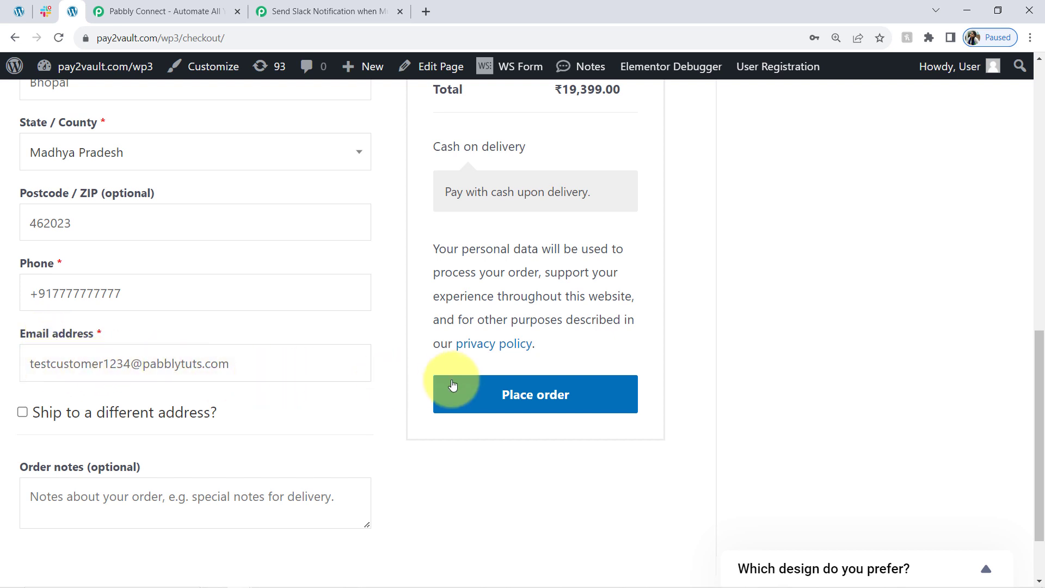
pyautogui.click(476, 403)
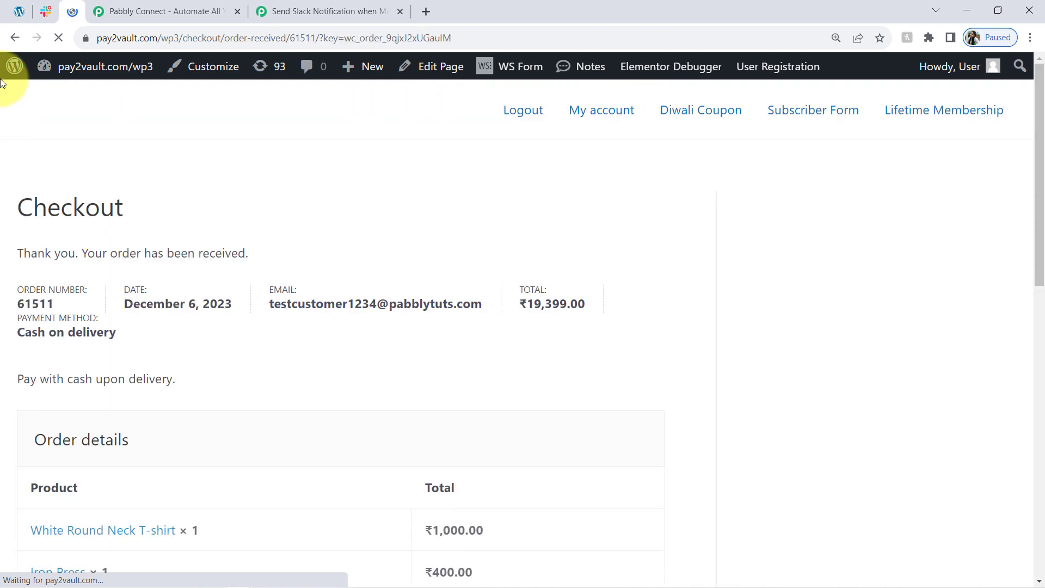
pyautogui.moveTo(25, 256); pyautogui.dragTo(216, 254)
# Return to the Pabbly Connect workflow and check the order's Total in the newly captured WooCommerce webhook response.
pyautogui.click(344, 4)
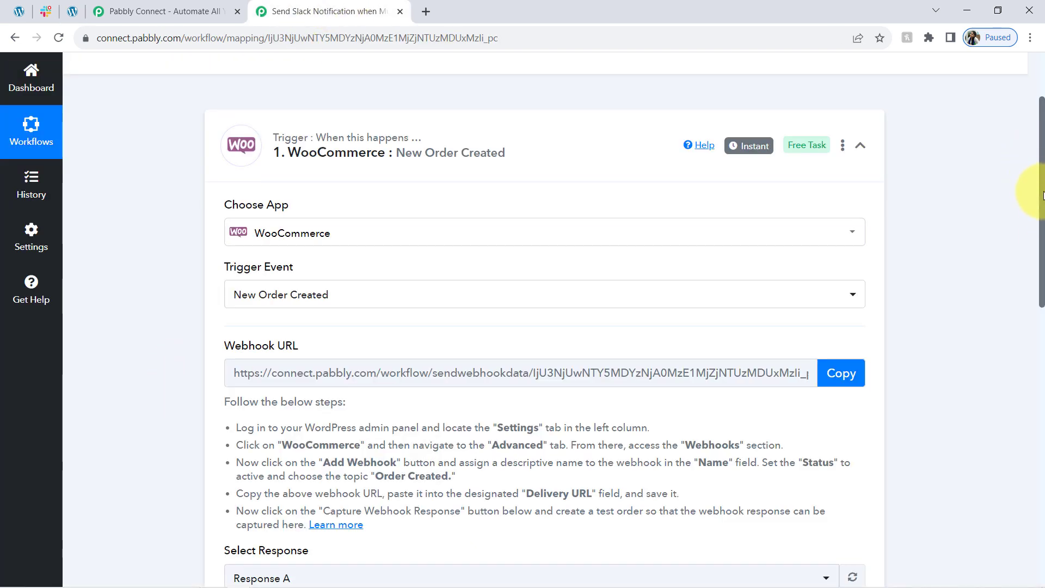
pyautogui.moveTo(1042, 195); pyautogui.dragTo(1041, 362)
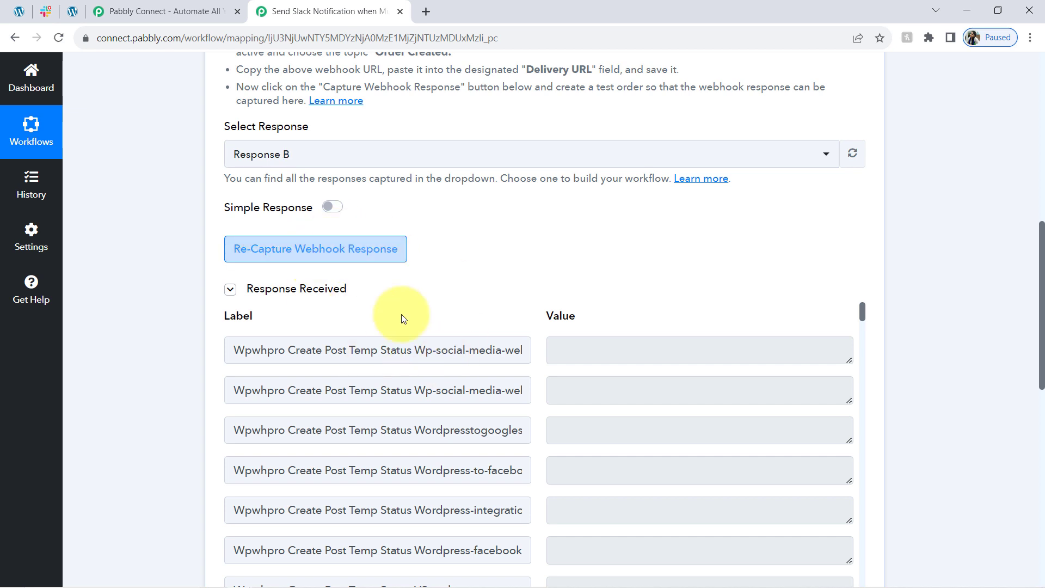
pyautogui.moveTo(1042, 231); pyautogui.dragTo(1027, 270)
pyautogui.moveTo(864, 172); pyautogui.dragTo(869, 275)
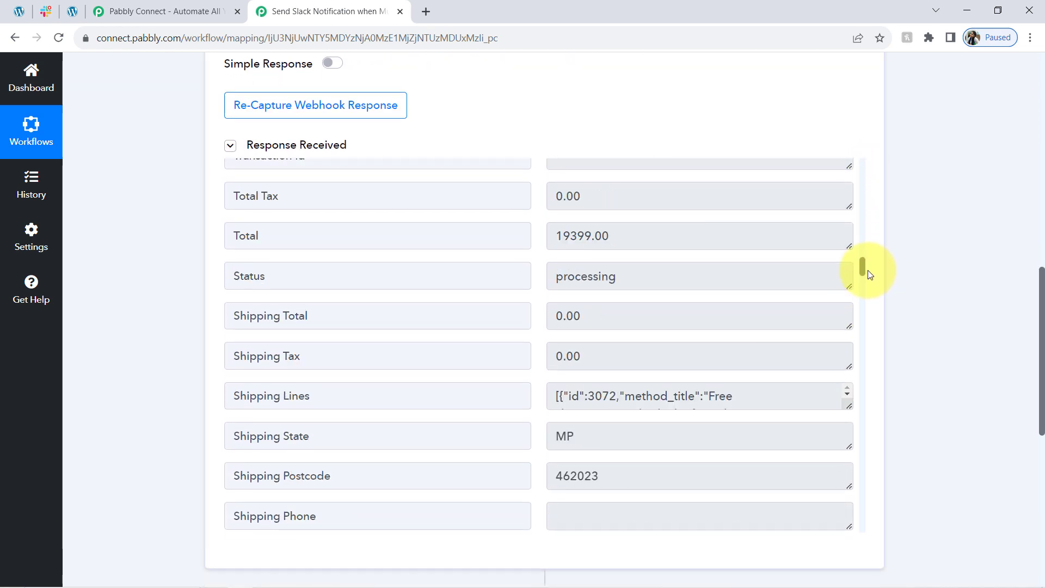
pyautogui.doubleClick(243, 239)
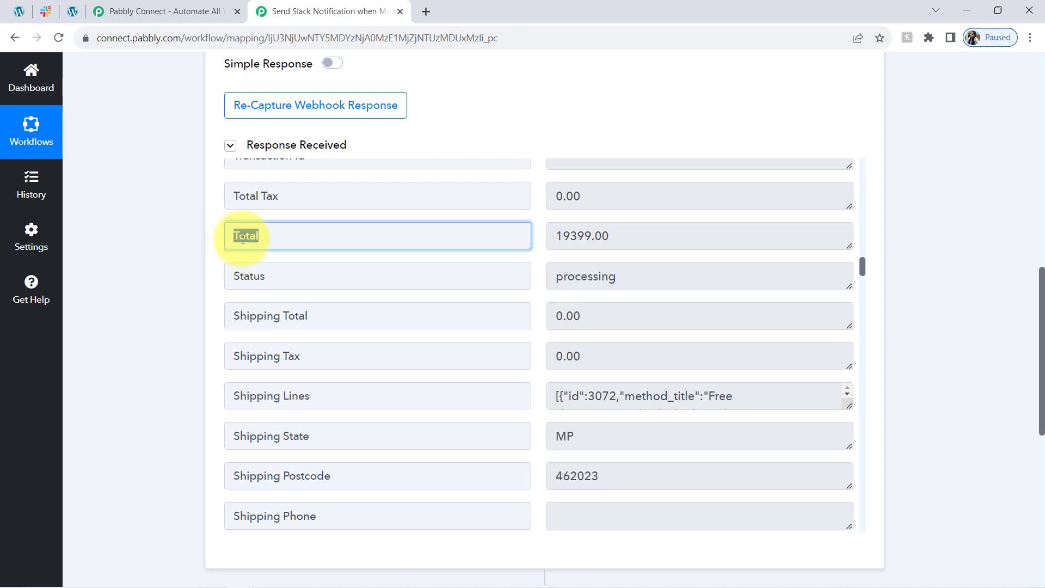
pyautogui.doubleClick(566, 240)
pyautogui.click(595, 234)
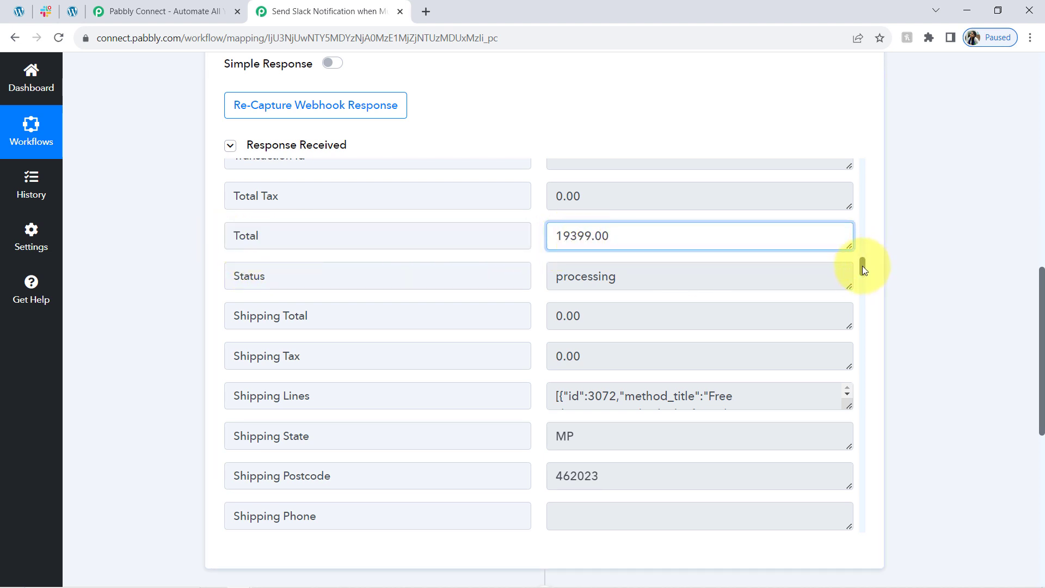
# Examine the shipping state, postcode, first and last name, country, company and city in the received response.
pyautogui.moveTo(863, 267); pyautogui.dragTo(863, 276)
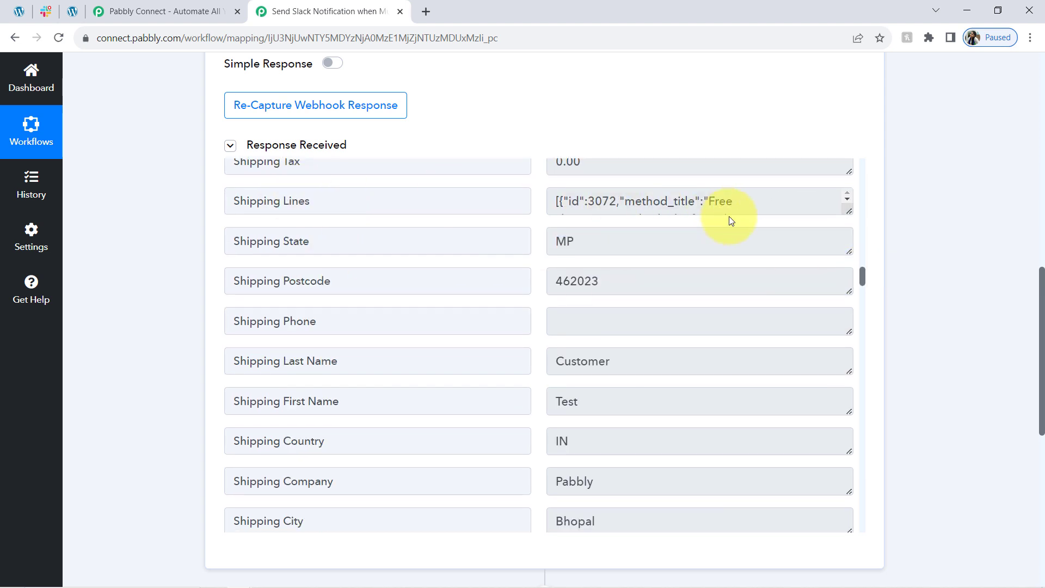
pyautogui.doubleClick(565, 243)
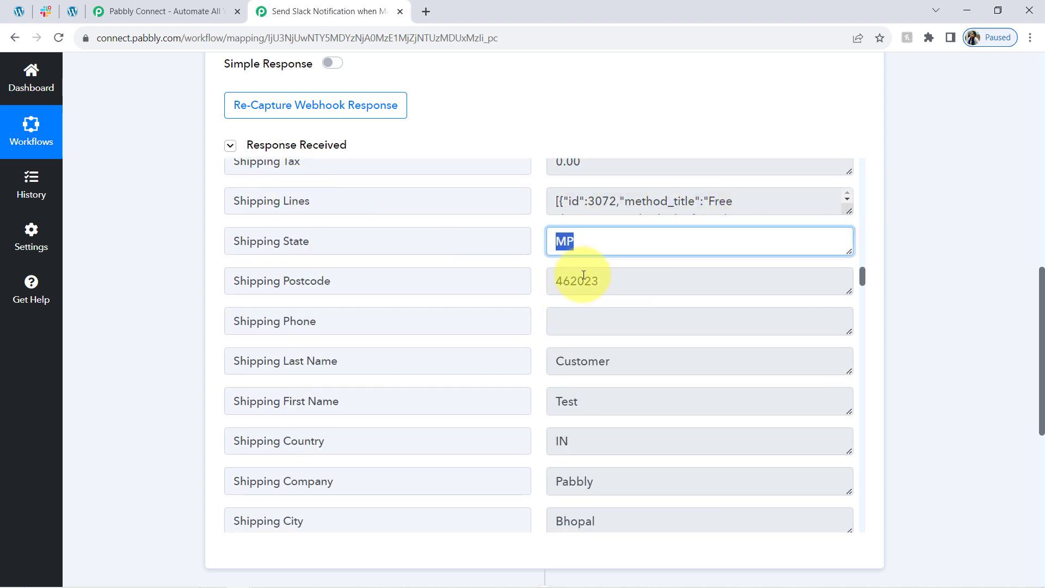
pyautogui.moveTo(585, 281); pyautogui.dragTo(570, 281)
pyautogui.moveTo(610, 403); pyautogui.dragTo(542, 411)
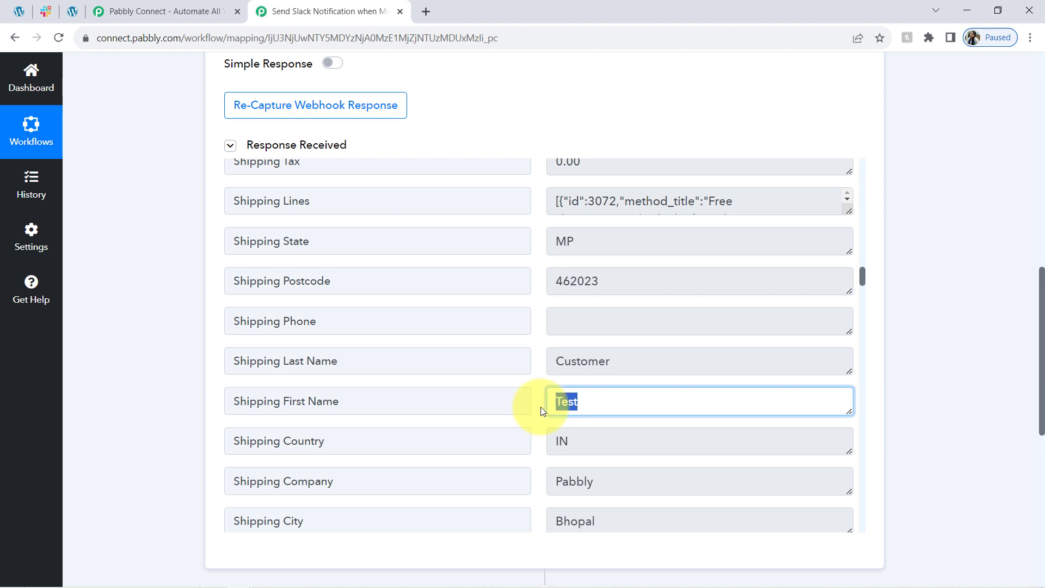
pyautogui.moveTo(614, 364); pyautogui.dragTo(565, 363)
pyautogui.moveTo(586, 443); pyautogui.dragTo(552, 442)
pyautogui.moveTo(583, 486); pyautogui.dragTo(550, 495)
pyautogui.moveTo(598, 525); pyautogui.dragTo(431, 548)
pyautogui.scroll(-6, 593, 258)
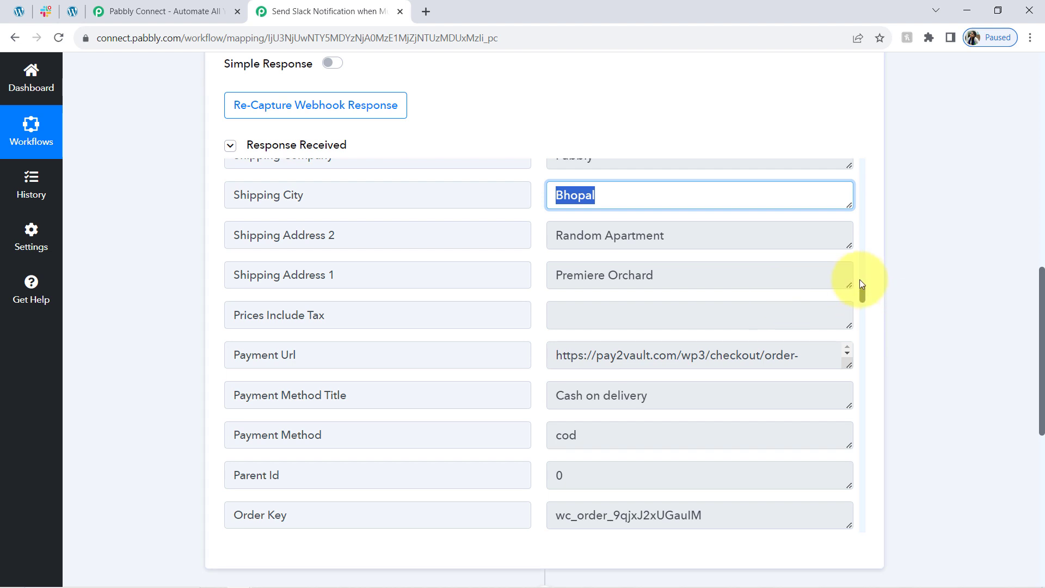
# Locate the Line Items field in the response, enlarge its value box and examine the ordered product entries.
pyautogui.moveTo(860, 280); pyautogui.dragTo(857, 321)
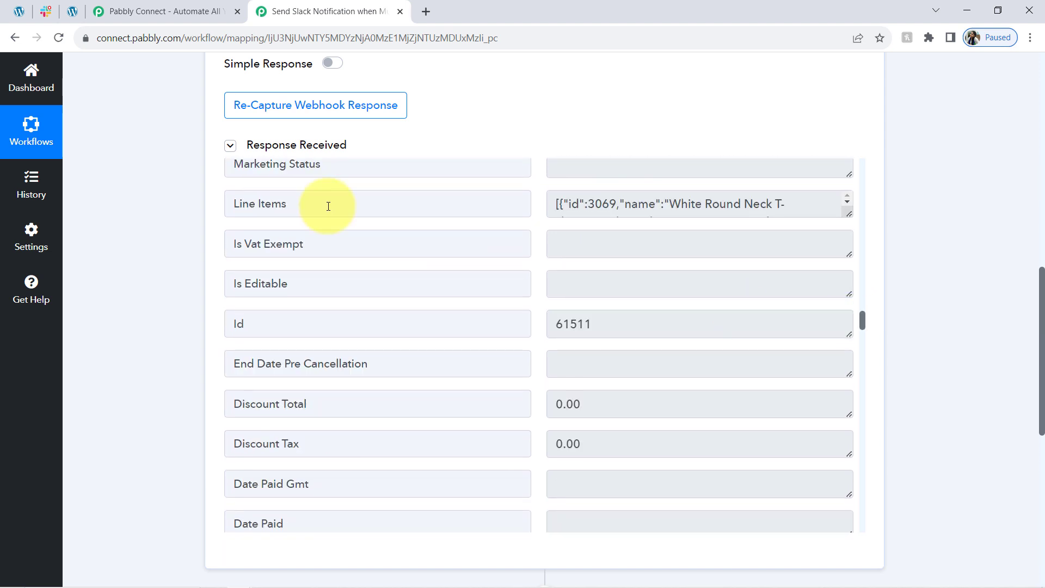
pyautogui.moveTo(292, 207); pyautogui.dragTo(234, 205)
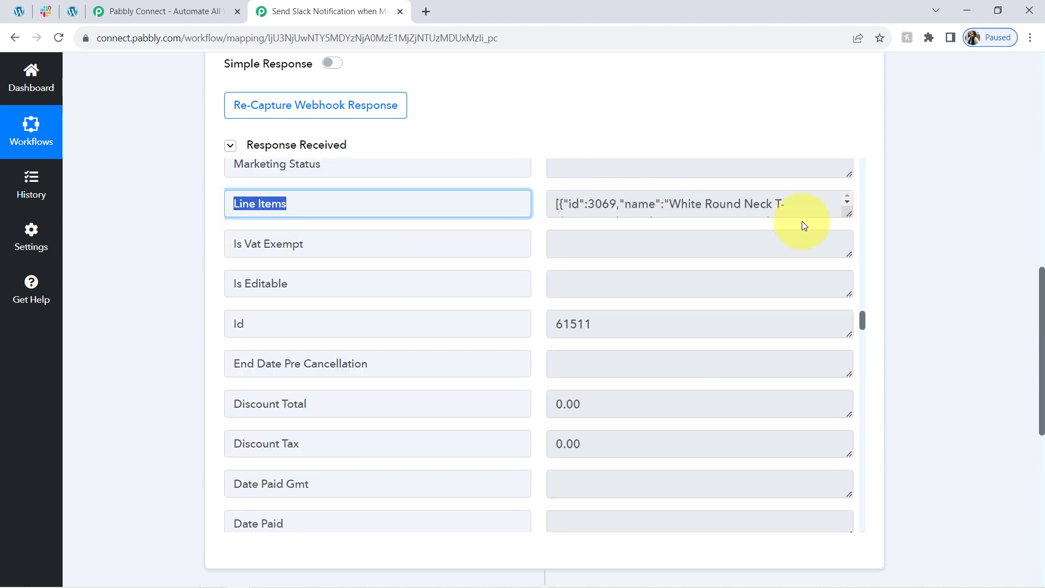
pyautogui.moveTo(848, 220); pyautogui.dragTo(847, 531)
pyautogui.moveTo(597, 238); pyautogui.dragTo(637, 403)
pyautogui.click(596, 205)
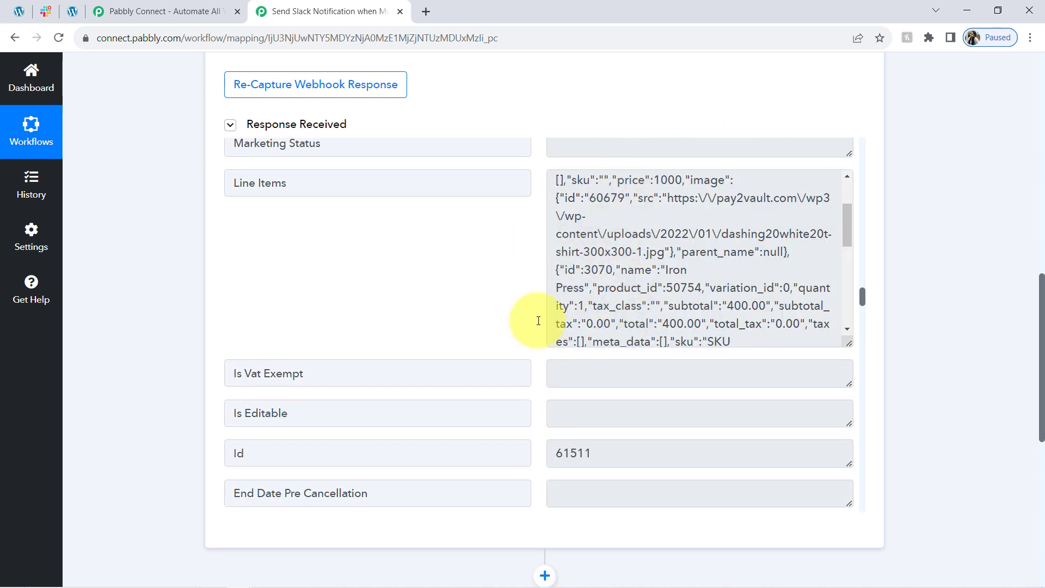
# Review the labels of the Is Vat Exempt, Is Editable, Id and End Date Pre Cancellation fields below Line Items.
pyautogui.moveTo(294, 379); pyautogui.dragTo(234, 378)
pyautogui.moveTo(294, 417); pyautogui.dragTo(233, 416)
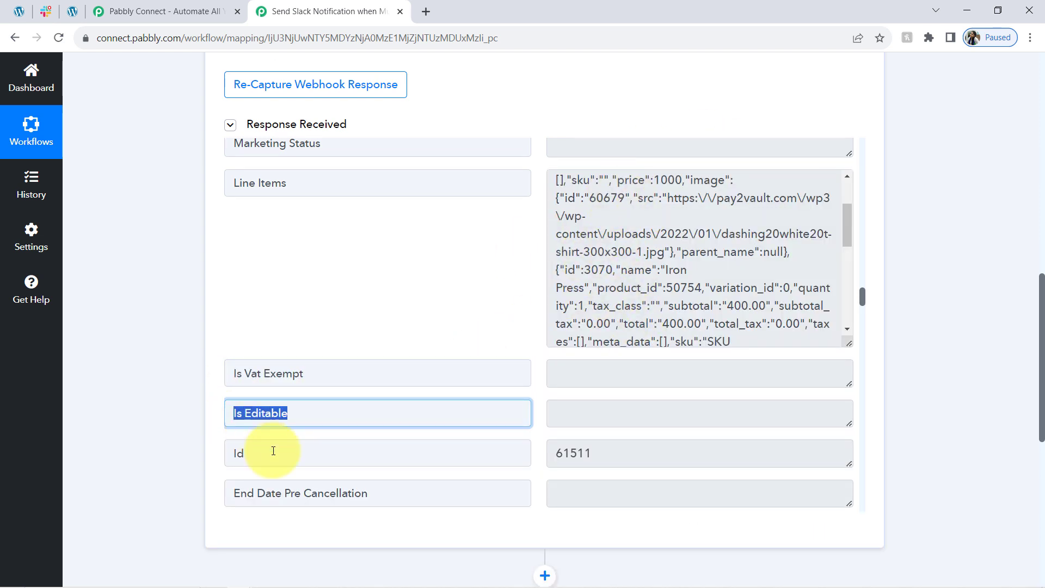
pyautogui.moveTo(272, 452); pyautogui.dragTo(195, 453)
pyautogui.moveTo(280, 489); pyautogui.dragTo(233, 493)
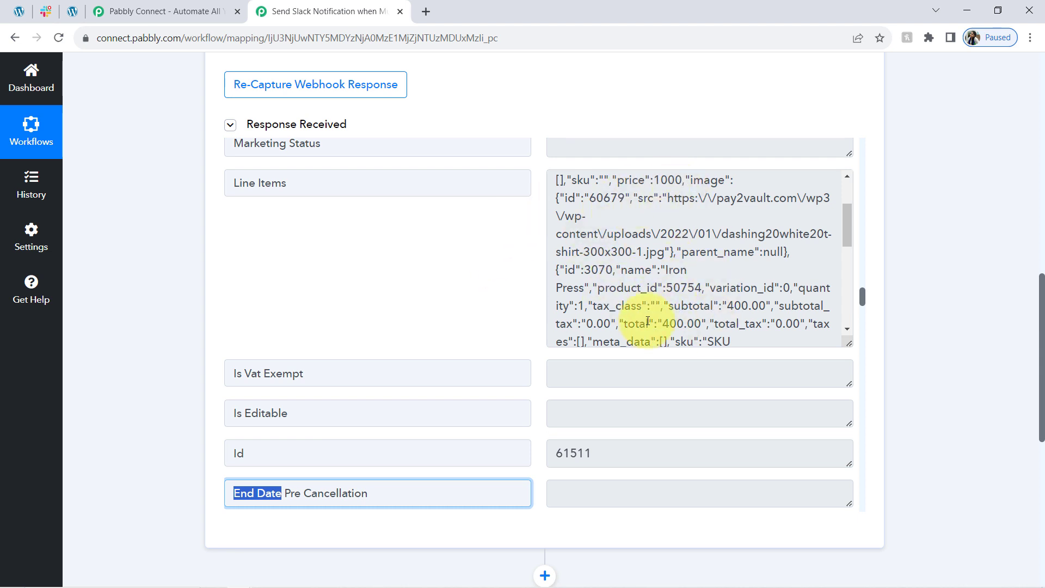
# Enlarge the Line Items value box further and examine the first product's name, quantity and subtotal.
pyautogui.moveTo(845, 227); pyautogui.dragTo(848, 192)
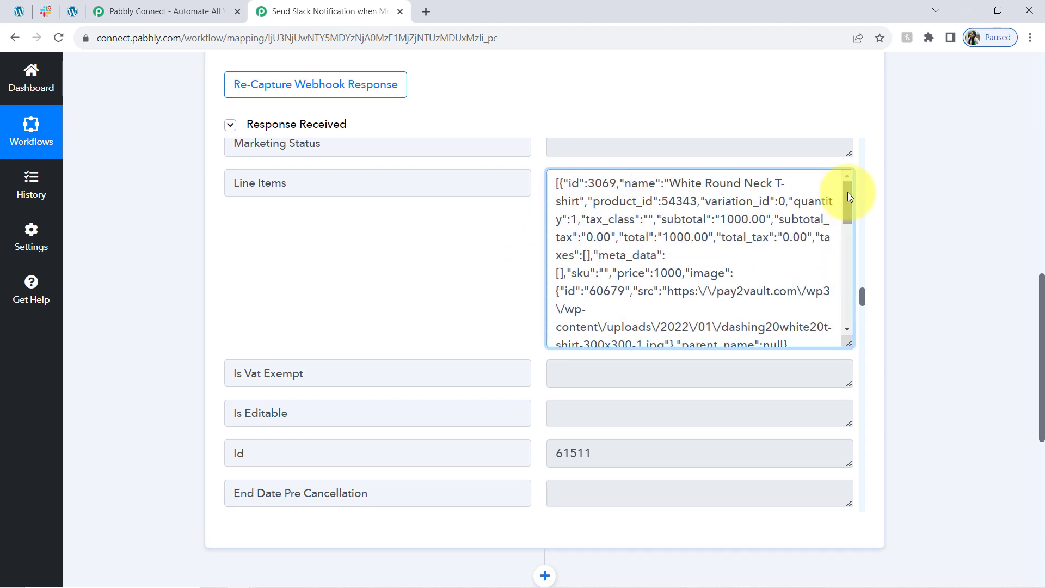
pyautogui.moveTo(848, 344); pyautogui.dragTo(834, 496)
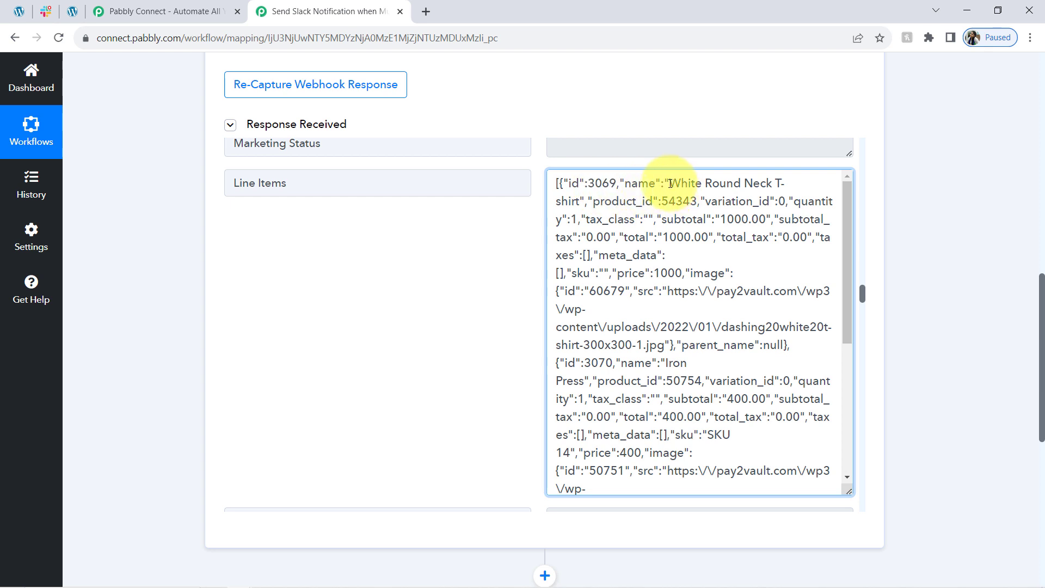
pyautogui.moveTo(671, 184); pyautogui.dragTo(587, 204)
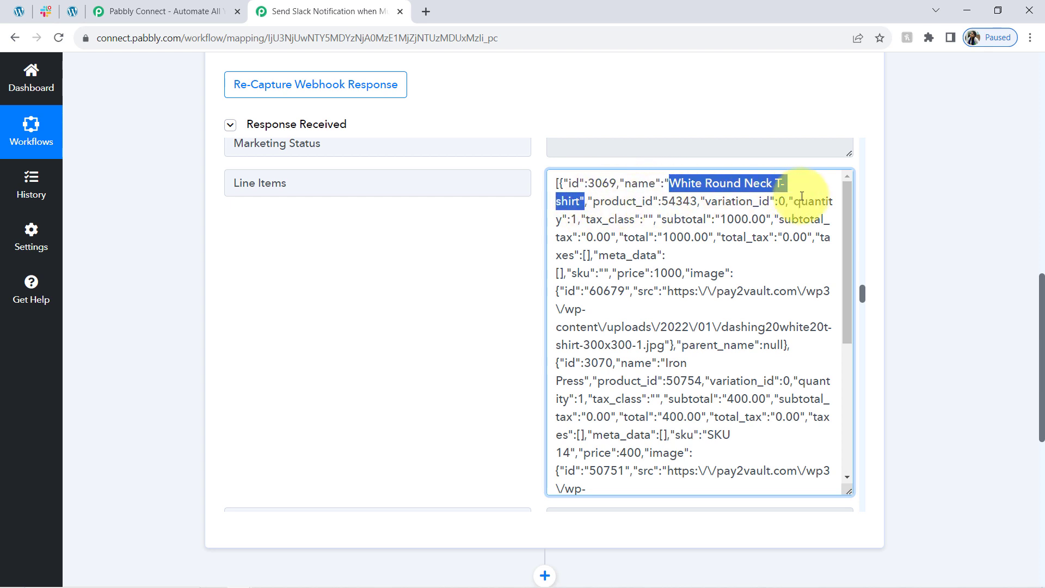
pyautogui.moveTo(808, 202); pyautogui.dragTo(581, 222)
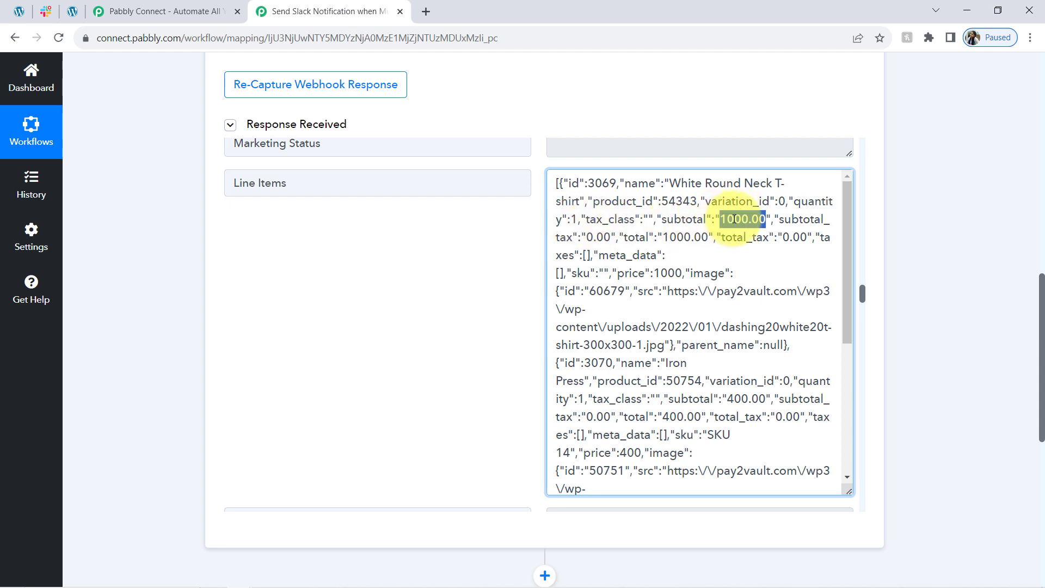
# Examine the first product's total, price, image ID and image URL in Line Items, then highlight its complete entry.
pyautogui.tripleClick(684, 236)
pyautogui.click(661, 275)
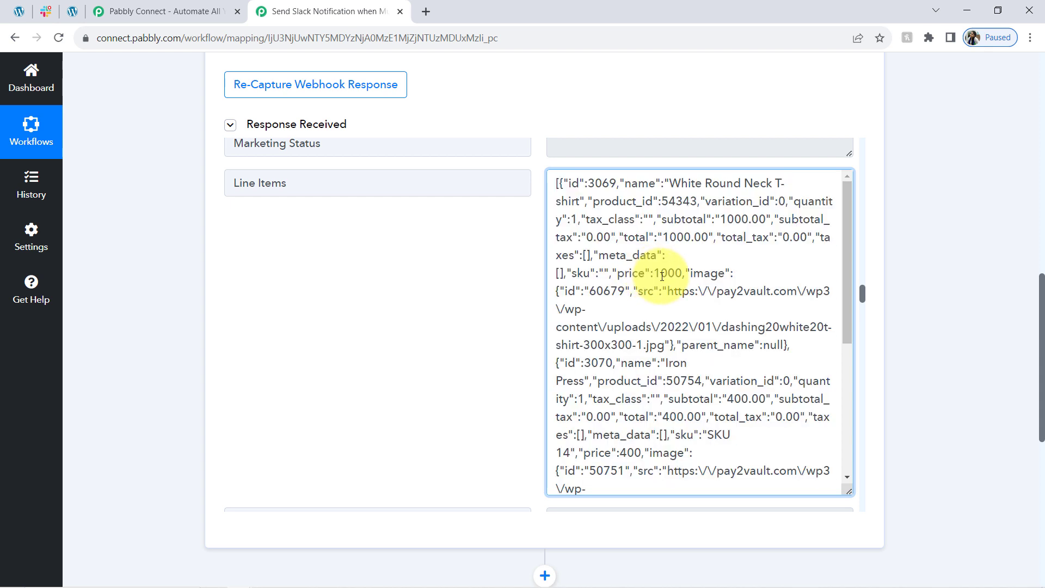
pyautogui.moveTo(624, 275); pyautogui.dragTo(661, 276)
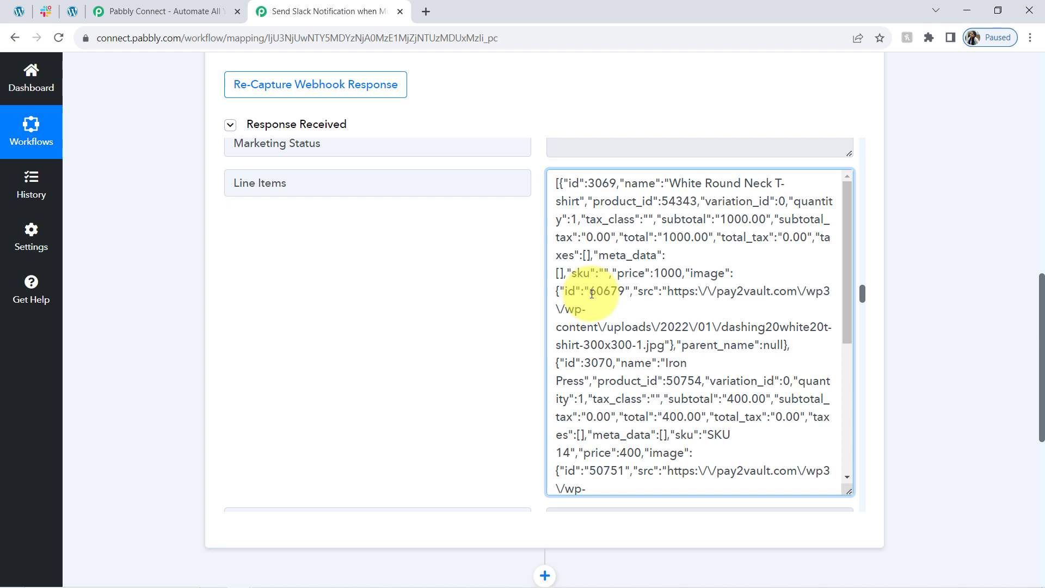
pyautogui.doubleClick(594, 292)
pyautogui.moveTo(733, 293); pyautogui.dragTo(699, 347)
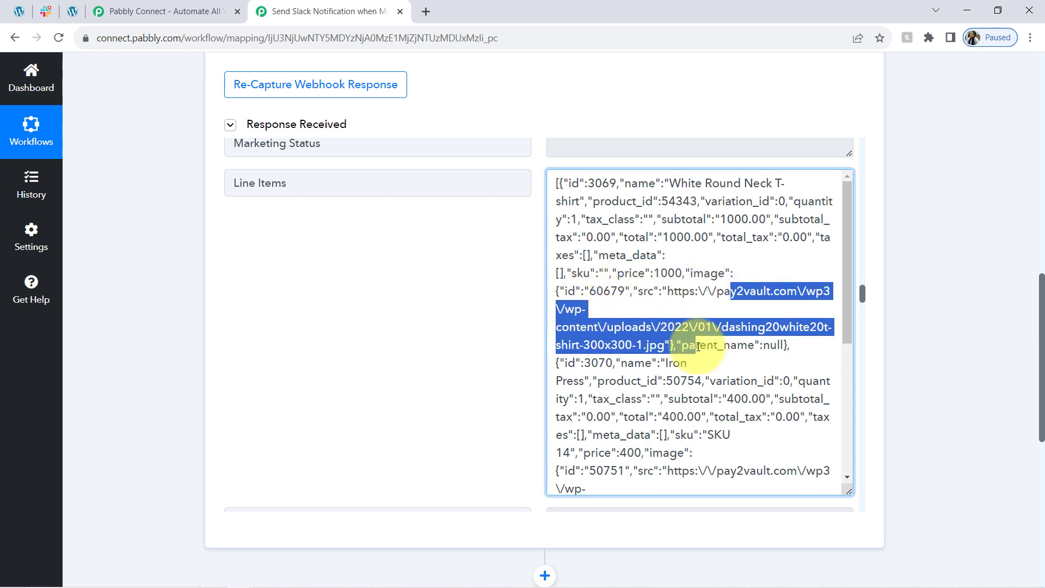
pyautogui.click(563, 184)
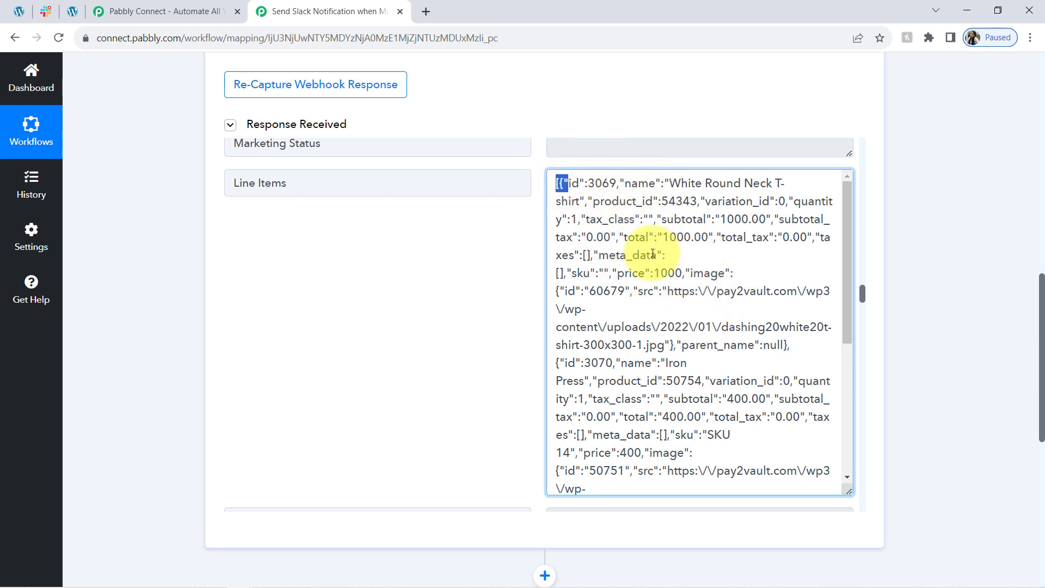
pyautogui.moveTo(791, 345); pyautogui.dragTo(552, 192)
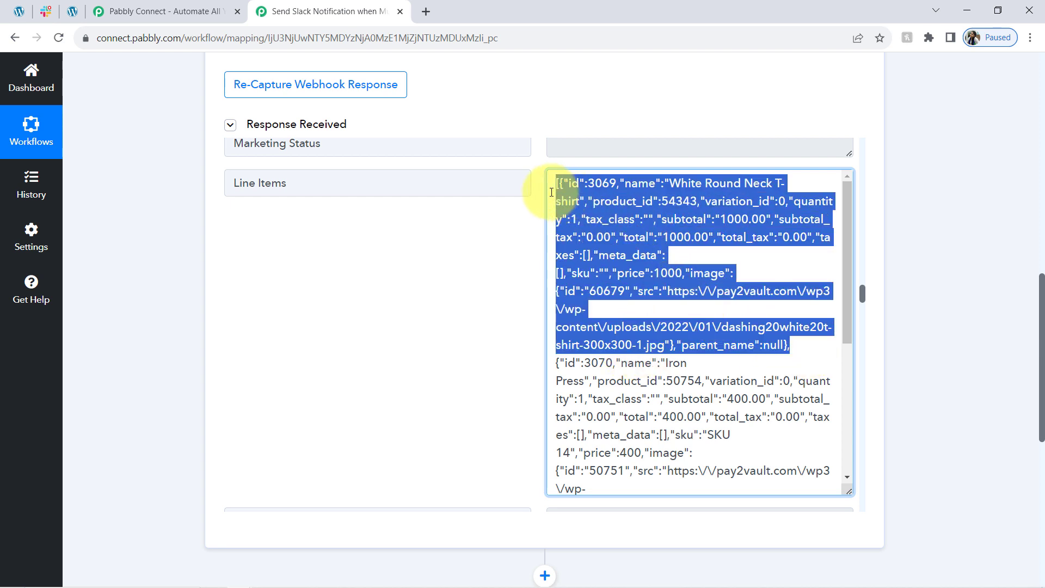
# Examine the Iron Press and Microphone entries further down in the Line Items value.
pyautogui.moveTo(559, 364); pyautogui.dragTo(666, 435)
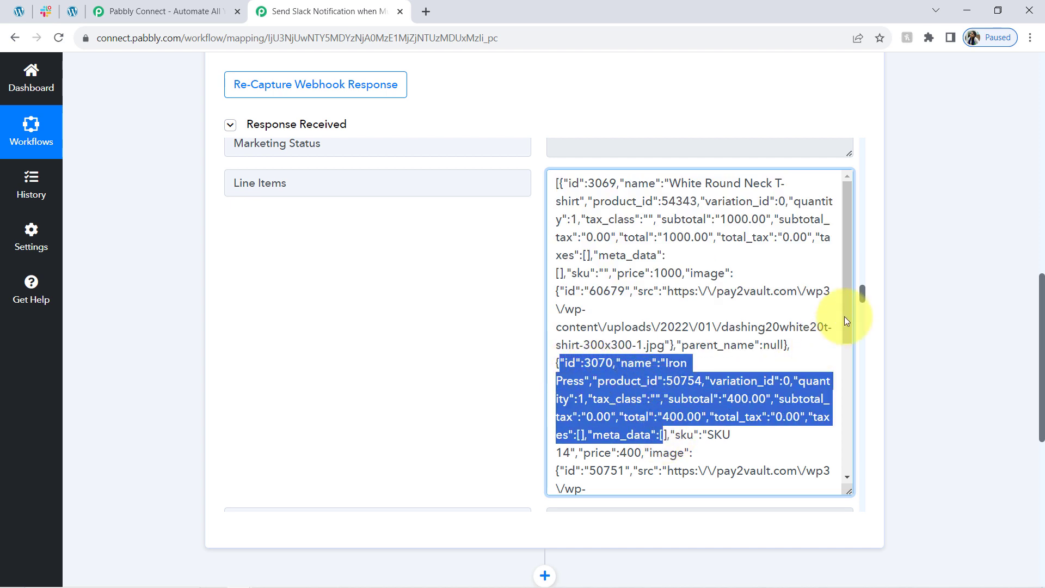
pyautogui.moveTo(845, 315); pyautogui.dragTo(845, 384)
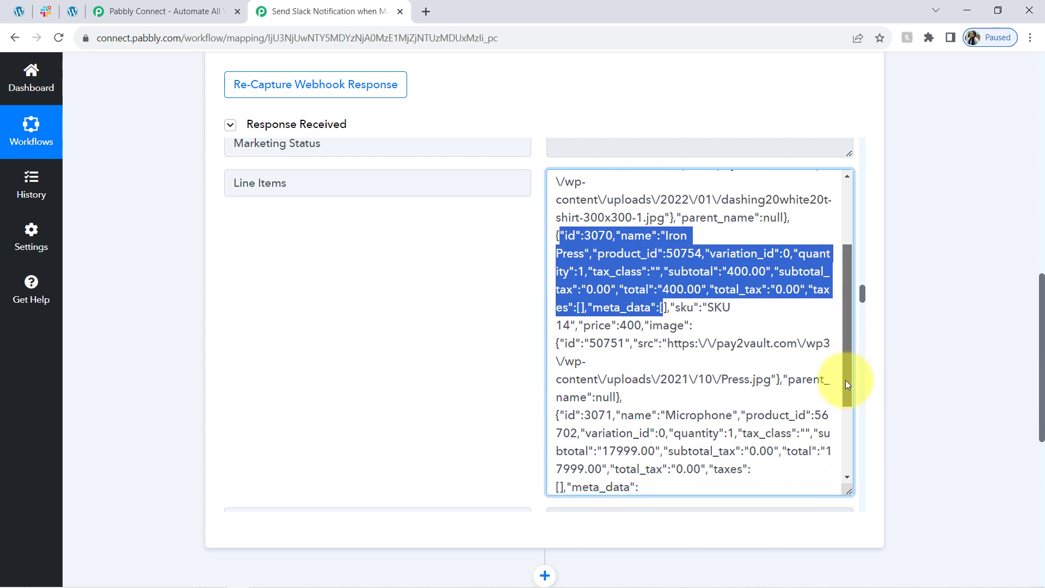
pyautogui.click(615, 401)
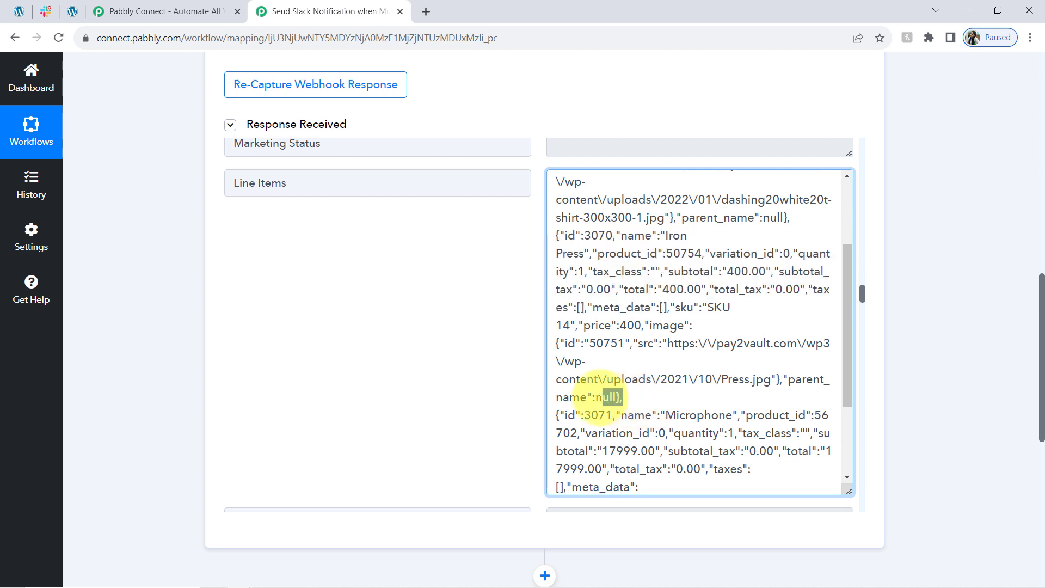
pyautogui.moveTo(555, 415); pyautogui.dragTo(736, 481)
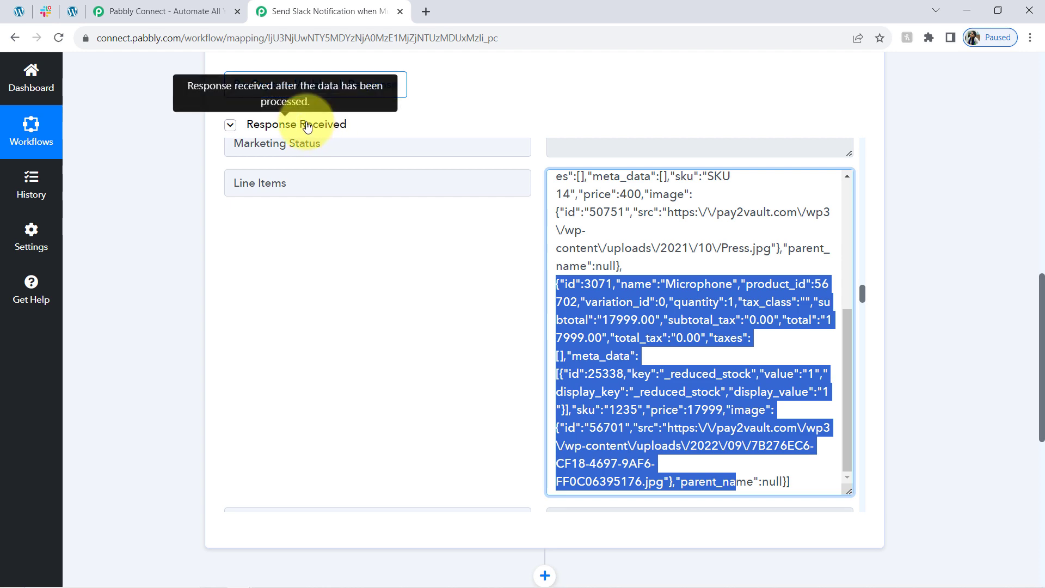
# Collapse the Response Received section and the WooCommerce trigger step.
pyautogui.click(333, 129)
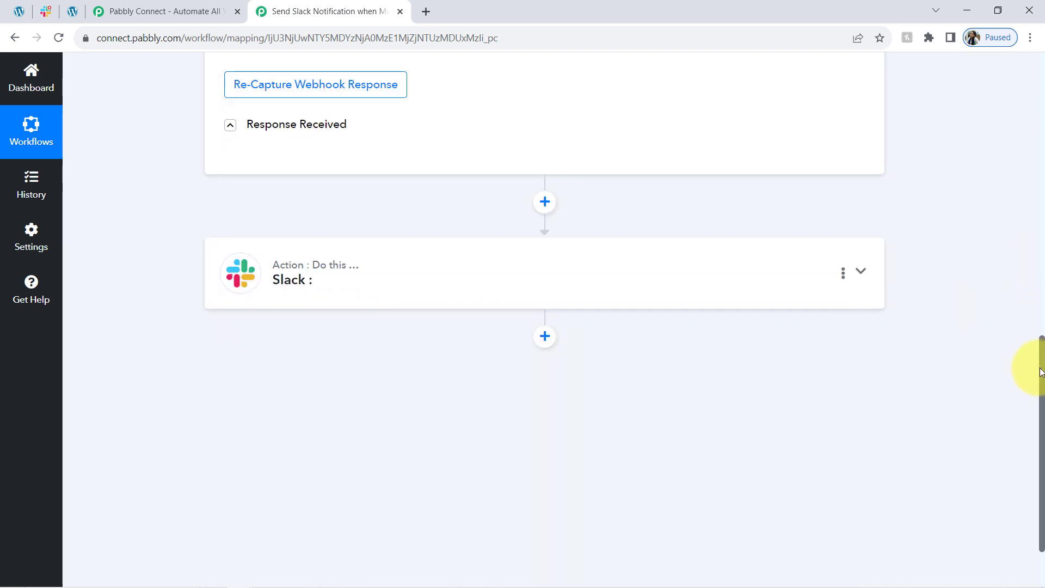
pyautogui.moveTo(1041, 372); pyautogui.dragTo(1042, 82)
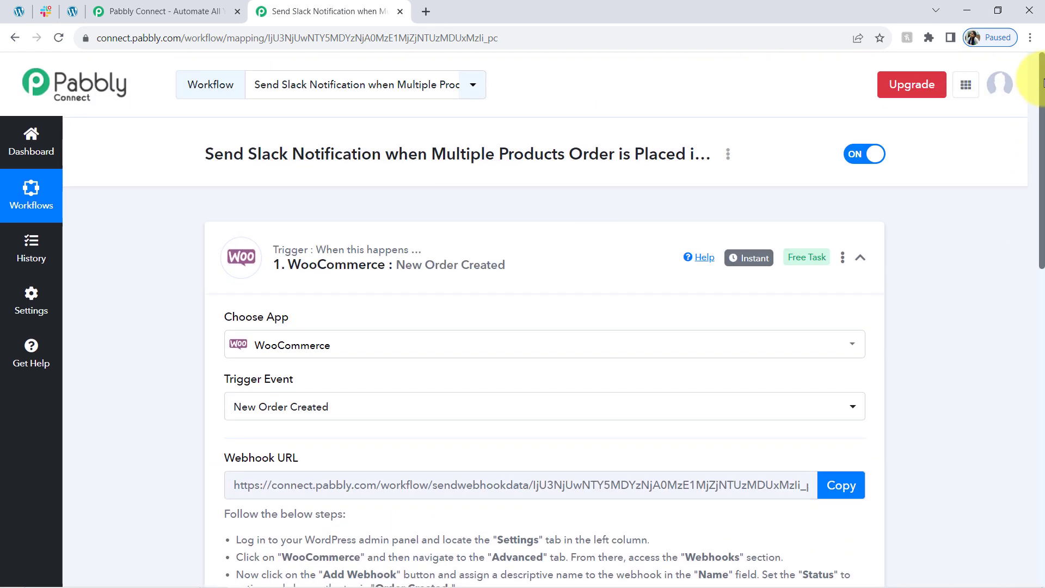
pyautogui.click(357, 246)
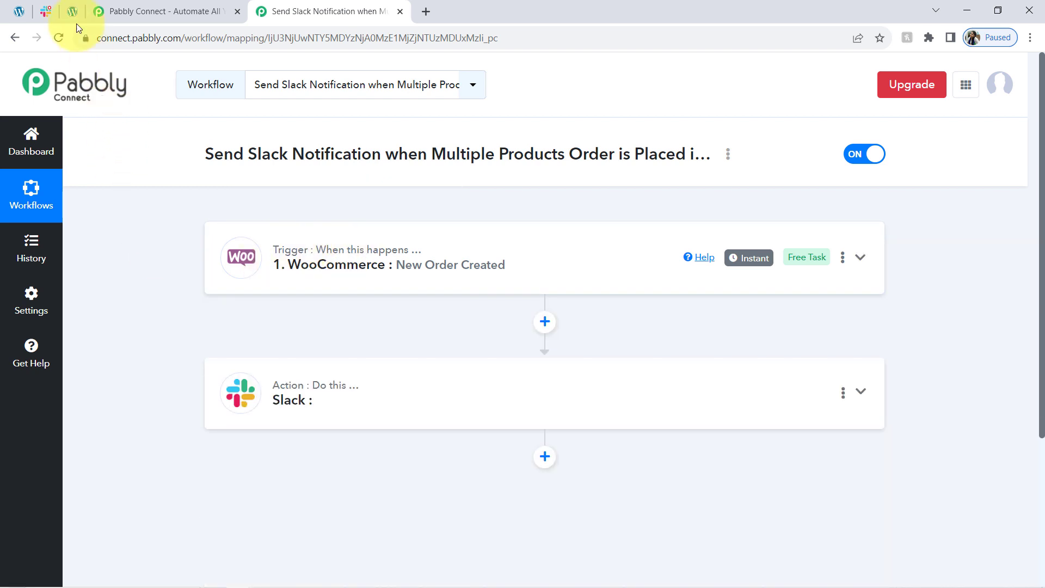
# Check the store's order confirmation page, return to the workflow and close the spare Pabbly Connect tab.
pyautogui.click(72, 7)
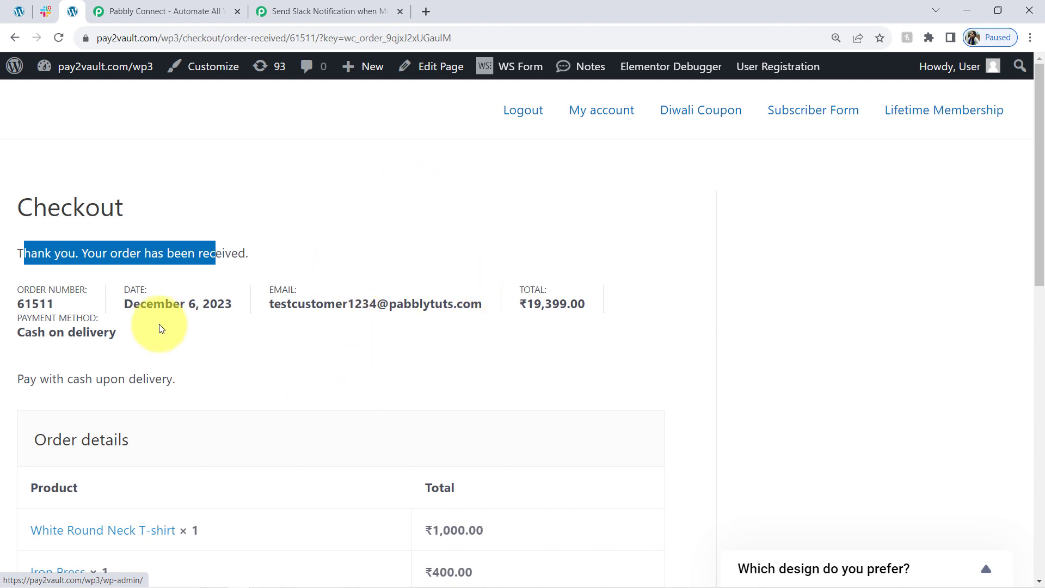
pyautogui.click(290, 12)
pyautogui.moveTo(729, 256)
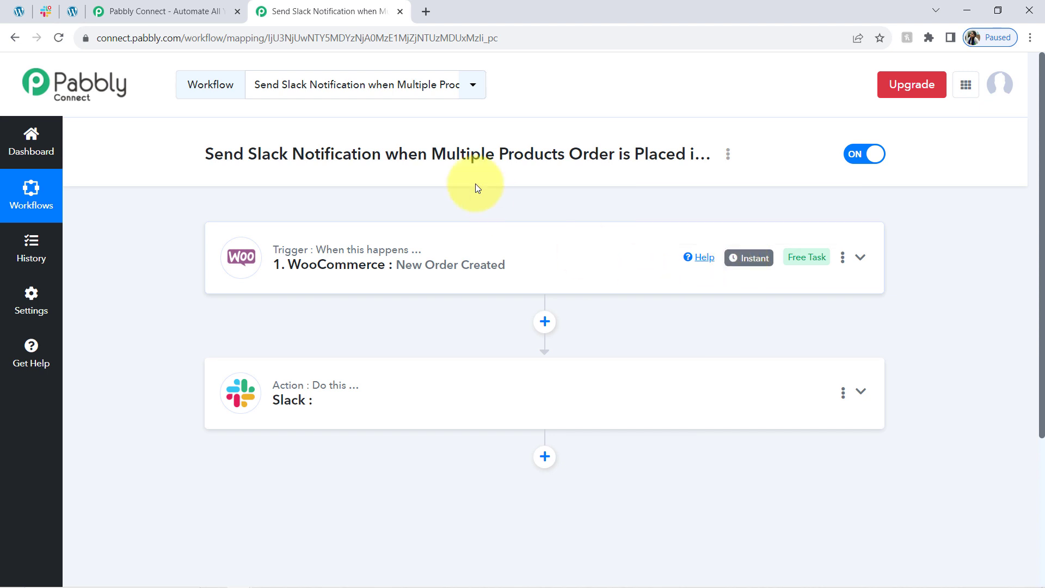
pyautogui.click(237, 12)
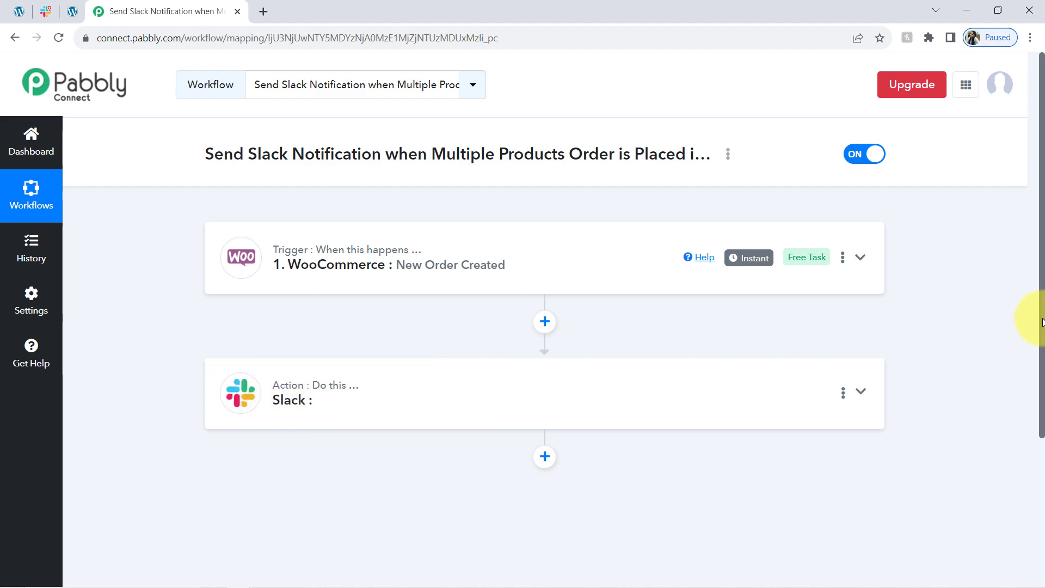
# Reopen the WooCommerce trigger's received response and review the product entries in Line Items again.
pyautogui.scroll(-2, 1029, 349)
pyautogui.scroll(1, 1027, 369)
pyautogui.click(361, 191)
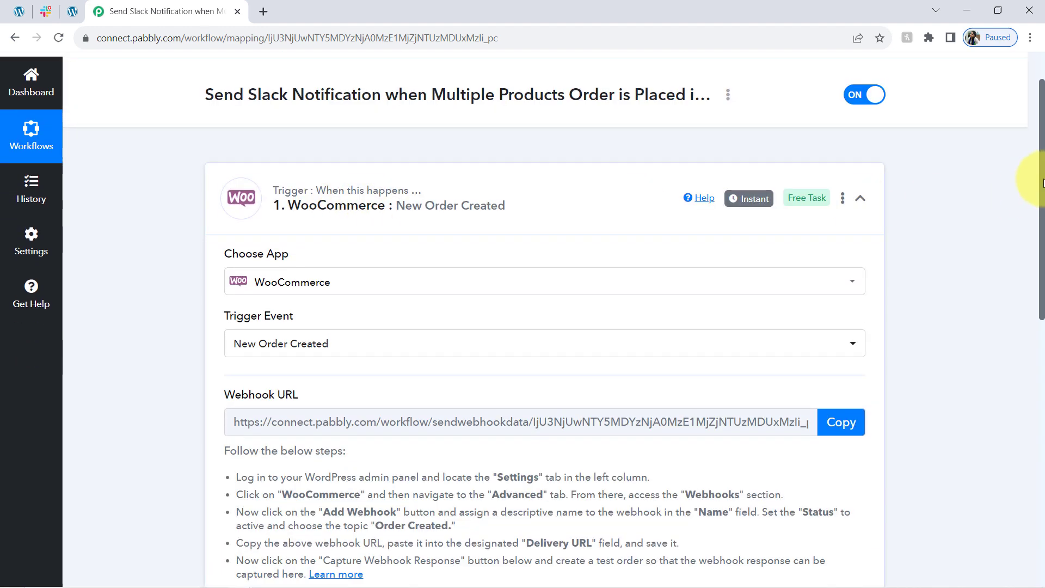
pyautogui.moveTo(1043, 182); pyautogui.dragTo(1042, 456)
pyautogui.click(338, 113)
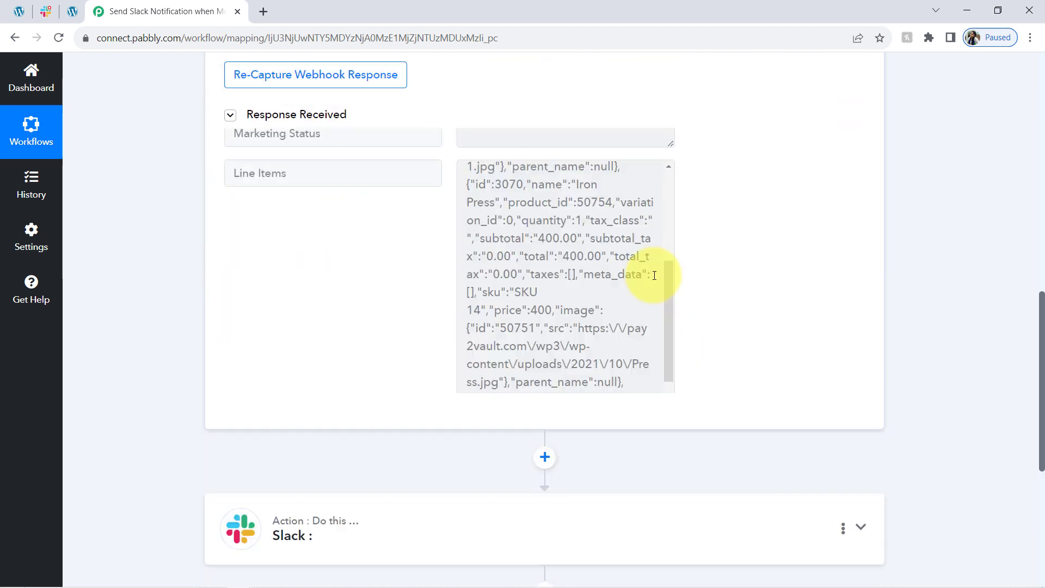
pyautogui.moveTo(638, 364); pyautogui.dragTo(626, 238)
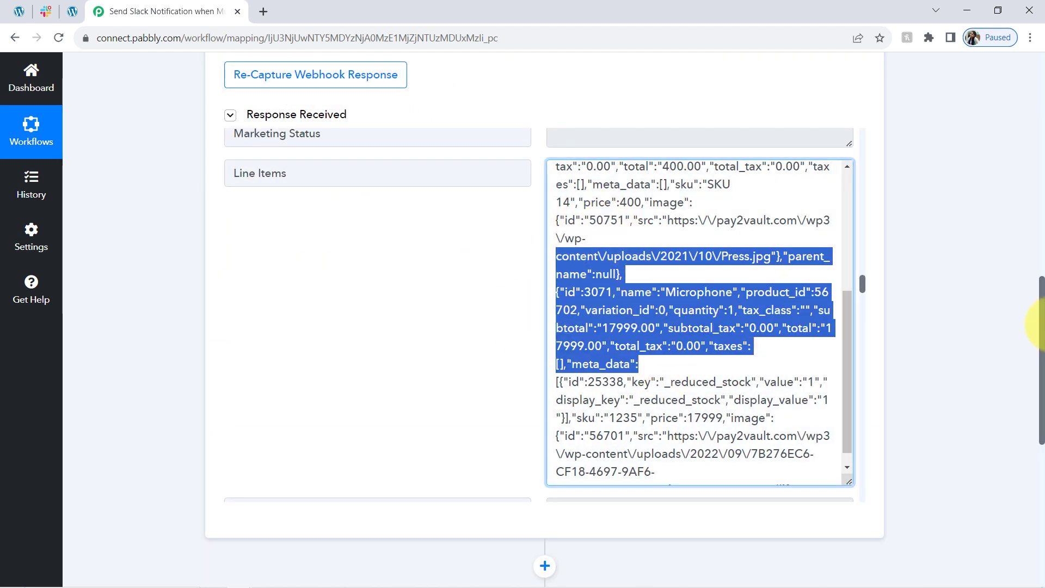
# Add an action step between the WooCommerce trigger and the Slack action, using Code by Pabbly as its app.
pyautogui.moveTo(1043, 307); pyautogui.dragTo(1042, 400)
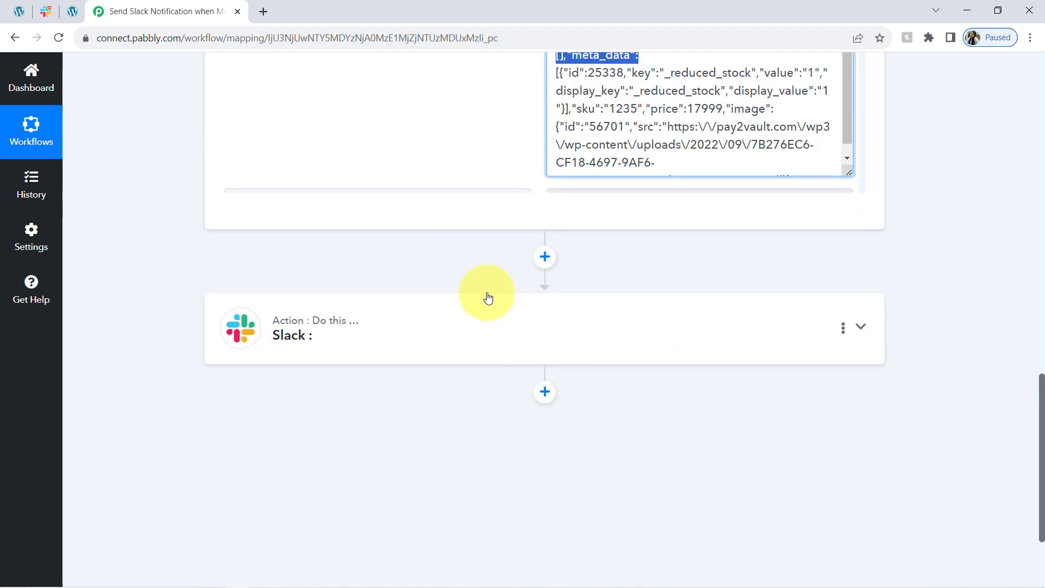
pyautogui.click(545, 256)
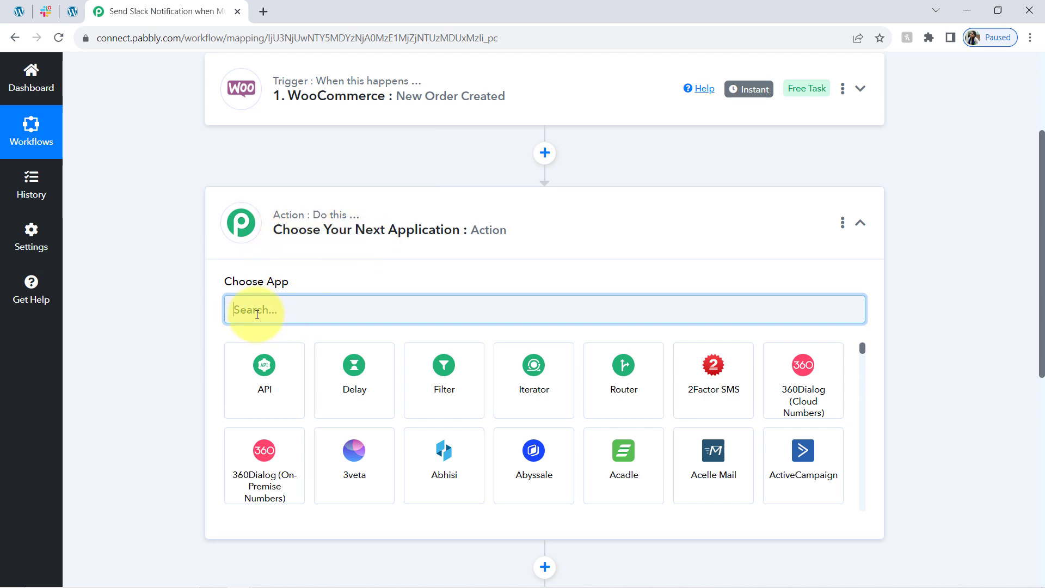
pyautogui.write('code')
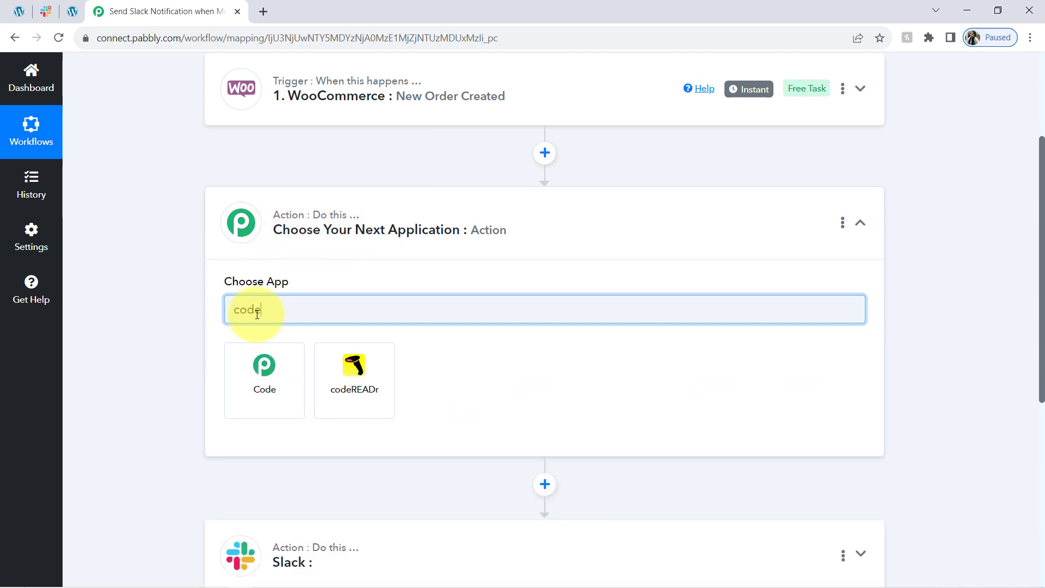
pyautogui.click(264, 370)
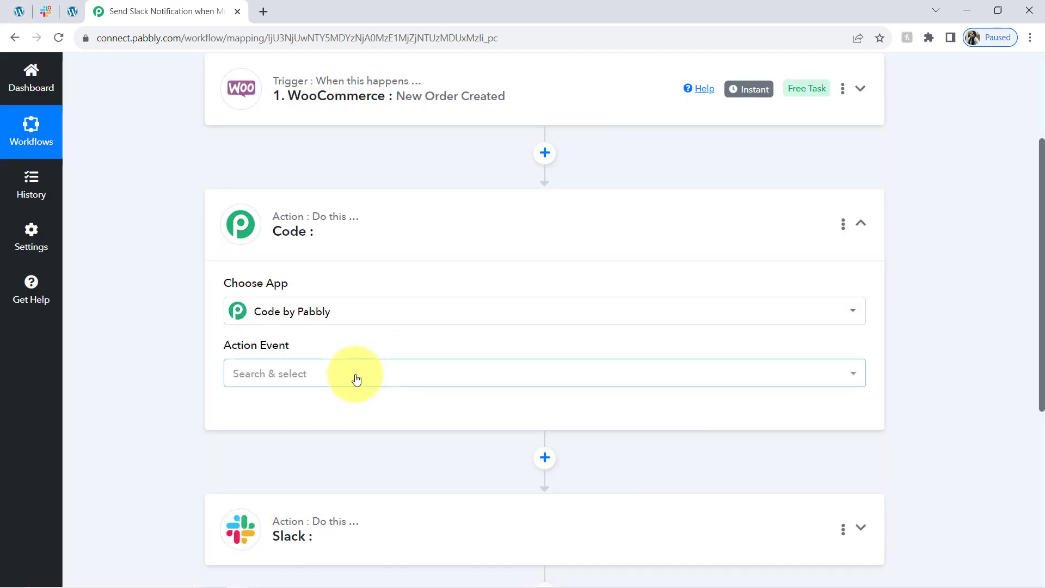
# Set the Code step's action event to Run JavaScript (Beta) and connect it.
pyautogui.click(354, 381)
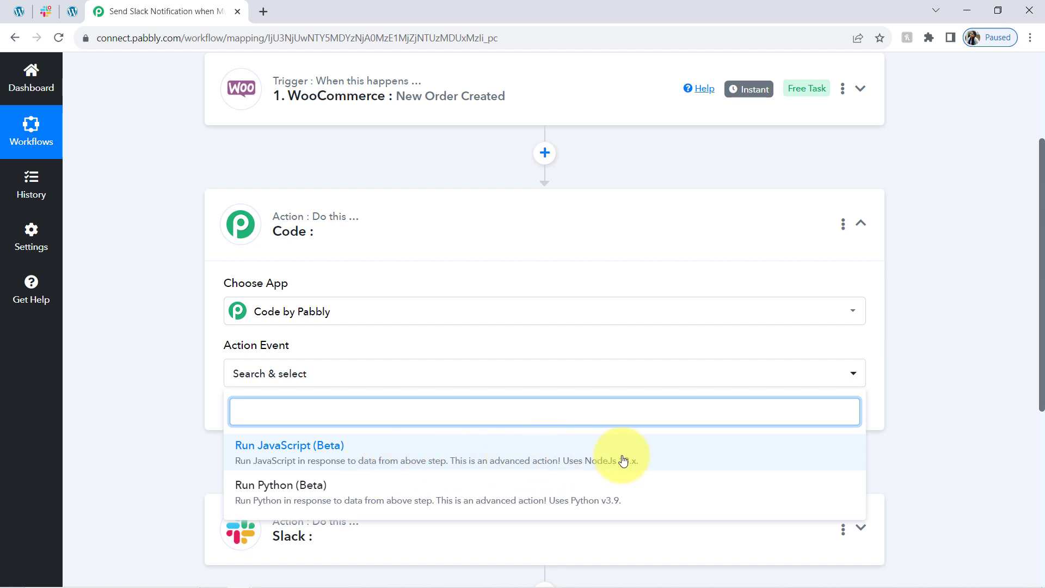
pyautogui.click(564, 453)
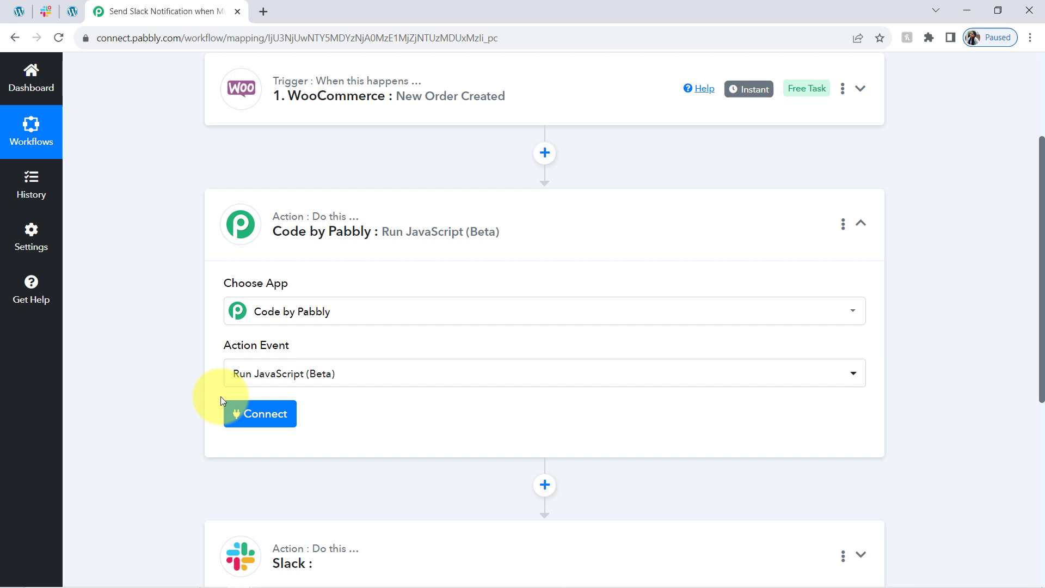
pyautogui.click(252, 414)
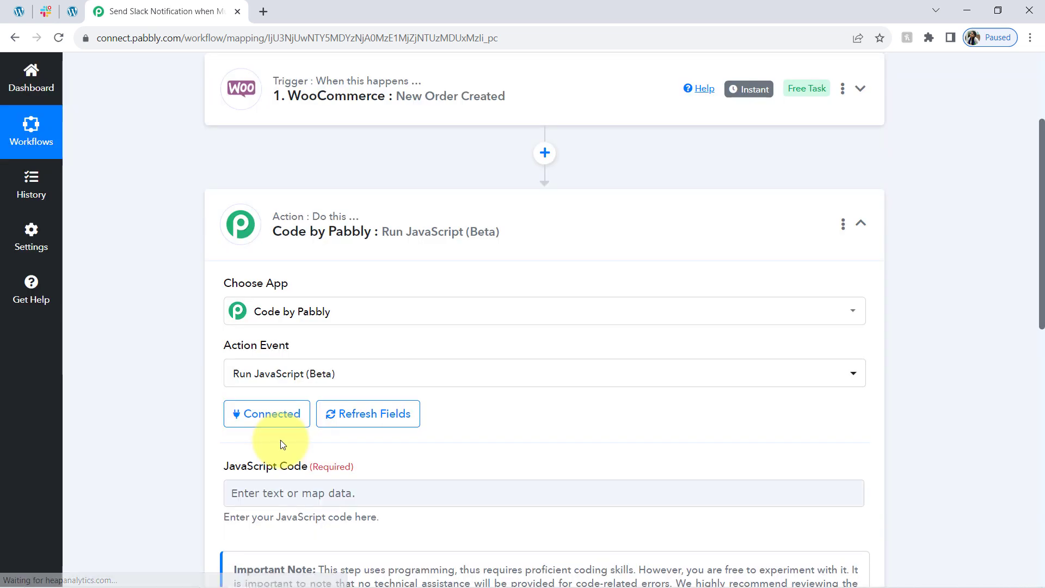
# Switch to the Code file in Notepad and copy the JavaScript from "const orders = ;" through "return formattedOutput;".
pyautogui.moveTo(1042, 271); pyautogui.dragTo(1034, 344)
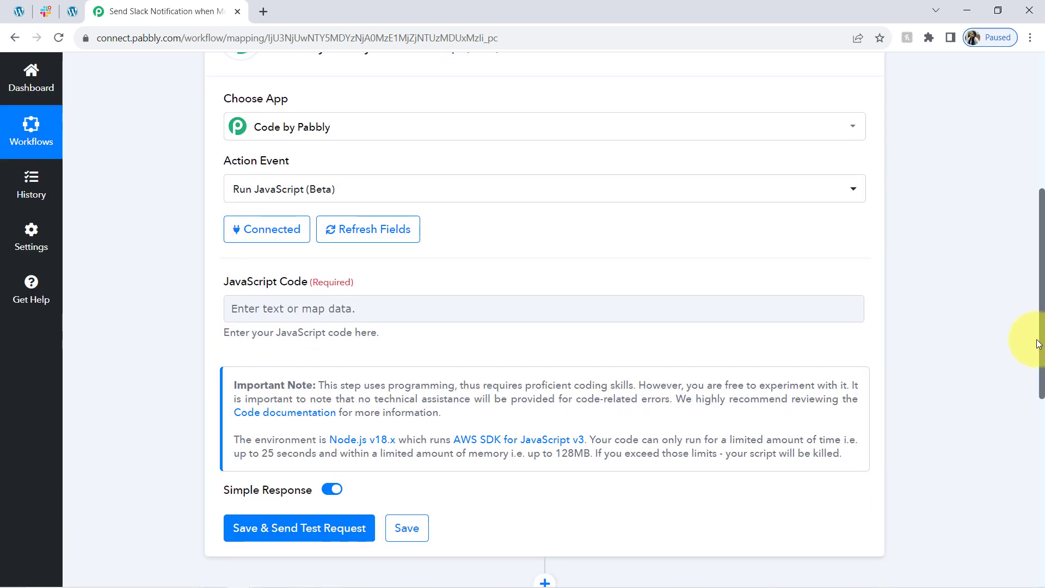
pyautogui.click(234, 298)
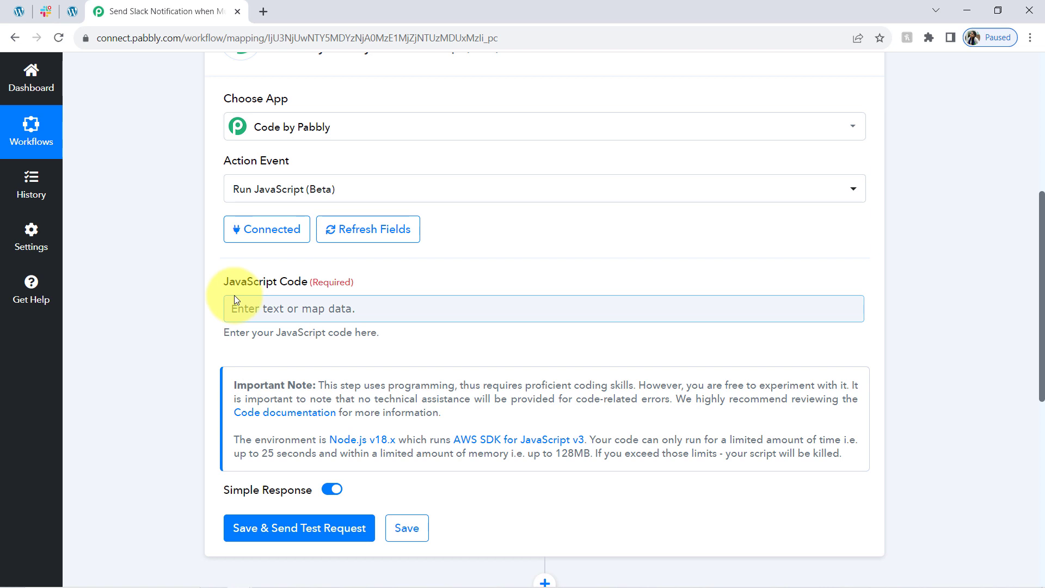
pyautogui.click(281, 301)
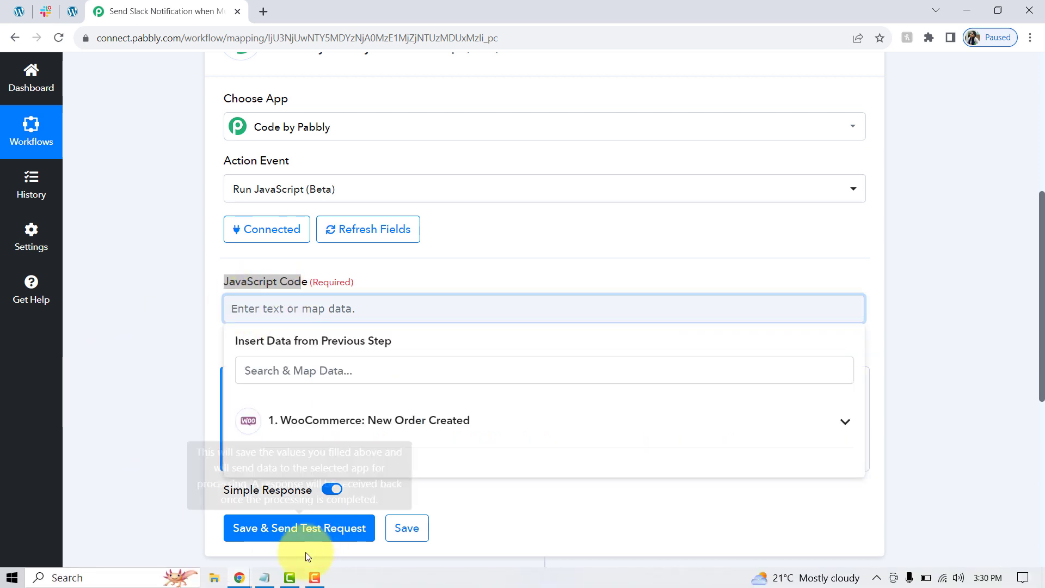
pyautogui.click(265, 577)
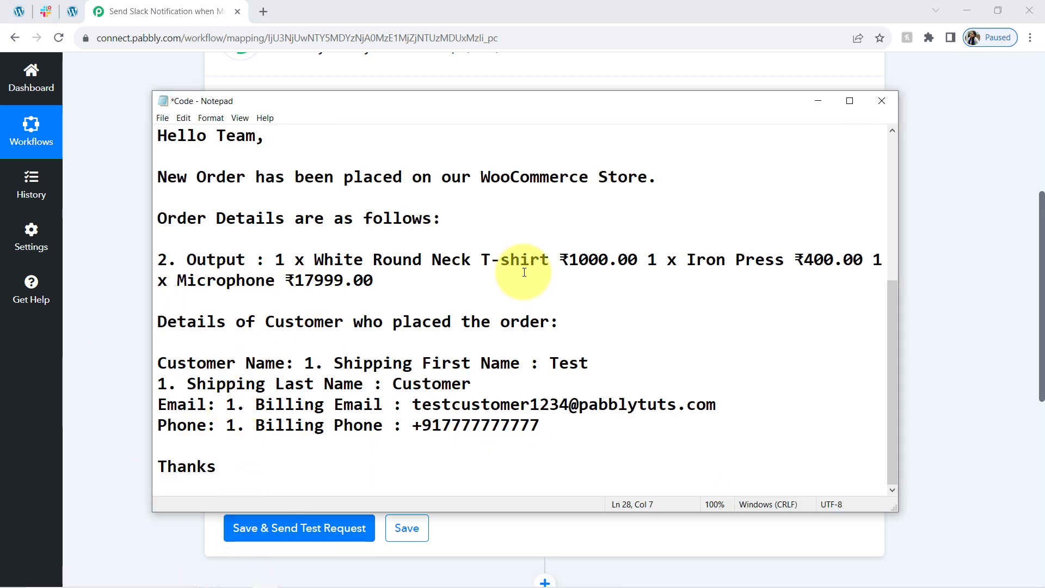
pyautogui.moveTo(897, 335); pyautogui.dragTo(436, 219)
pyautogui.moveTo(891, 312); pyautogui.dragTo(883, 140)
pyautogui.moveTo(234, 134); pyautogui.dragTo(402, 307)
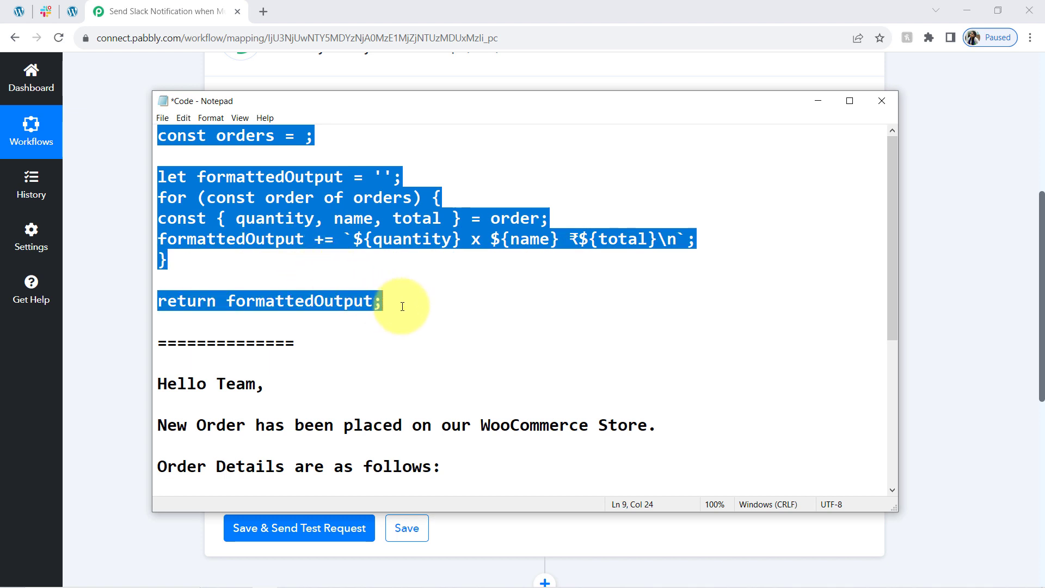
# Return to the workflow and paste the copied order-formatting script into the JavaScript Code field.
pyautogui.click(110, 283)
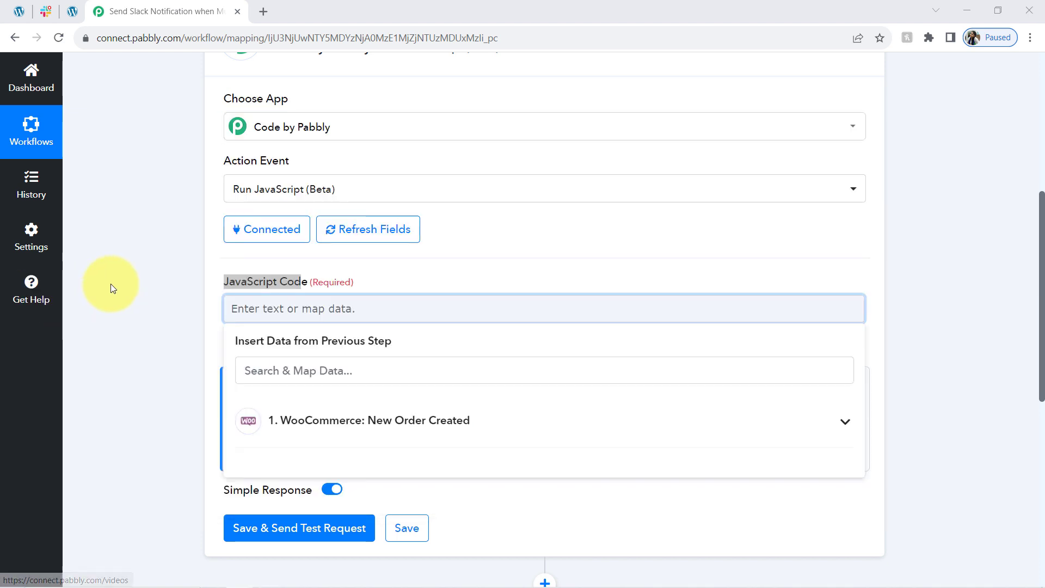
pyautogui.click(246, 311)
pyautogui.write("const orders = ;  let formattedOutput = ''; for (const order of orders) { const { quantity, name, total } = order; formattedOutput += `${quantity} x ${name} ₹${total}\\n`; }  return formattedOutput;")
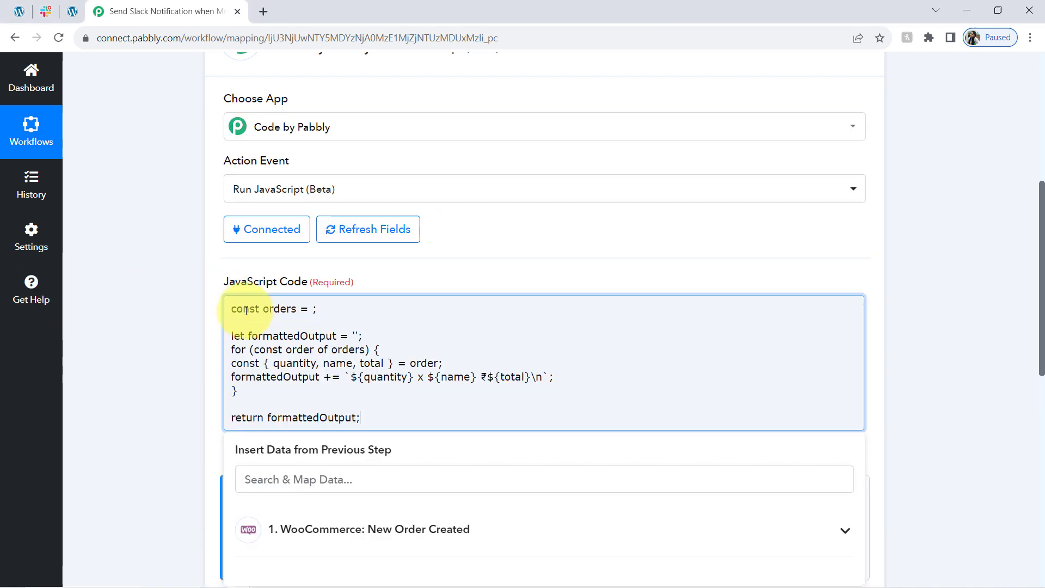
# Insert three line breaks between "const orders =" and its semicolon in the JavaScript code.
pyautogui.click(313, 309)
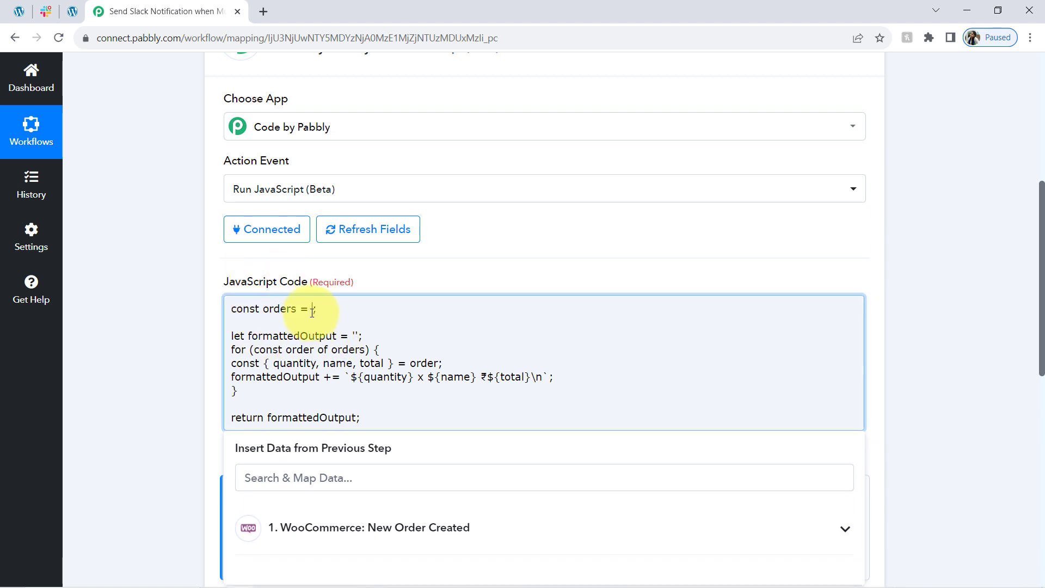
pyautogui.press('Return')
pyautogui.press('Return')
pyautogui.press('Return')
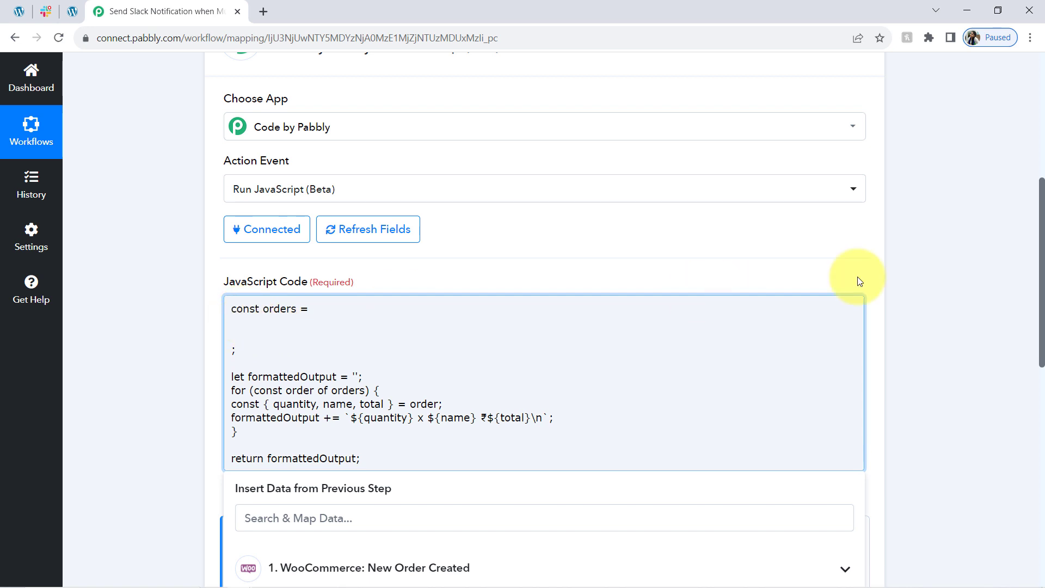
pyautogui.moveTo(1041, 318); pyautogui.dragTo(1004, 389)
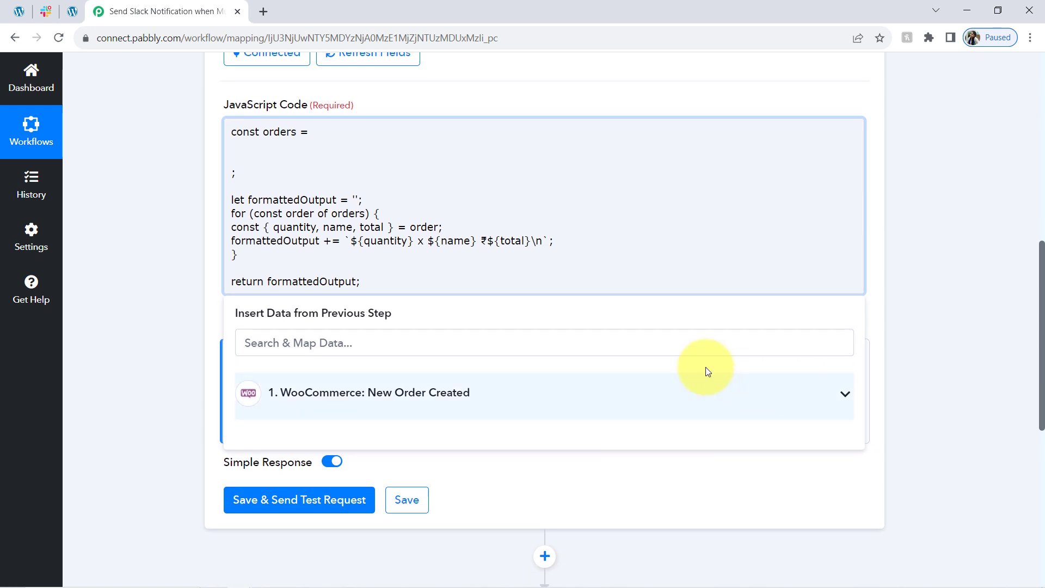
# Map the WooCommerce Line Items data as the value of "const orders =" and remove the blank line above it.
pyautogui.click(387, 392)
pyautogui.click(326, 348)
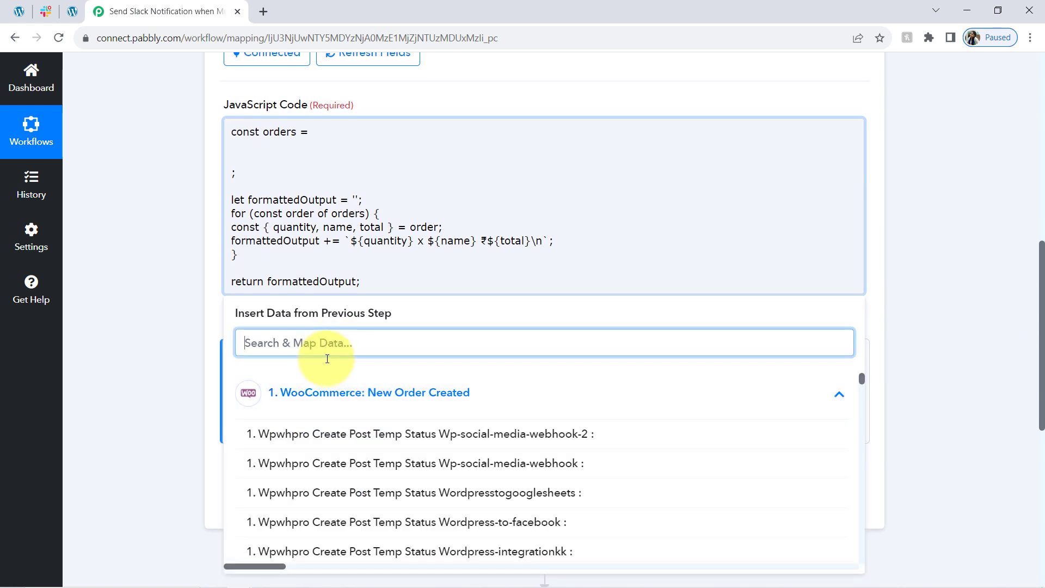
pyautogui.write('line')
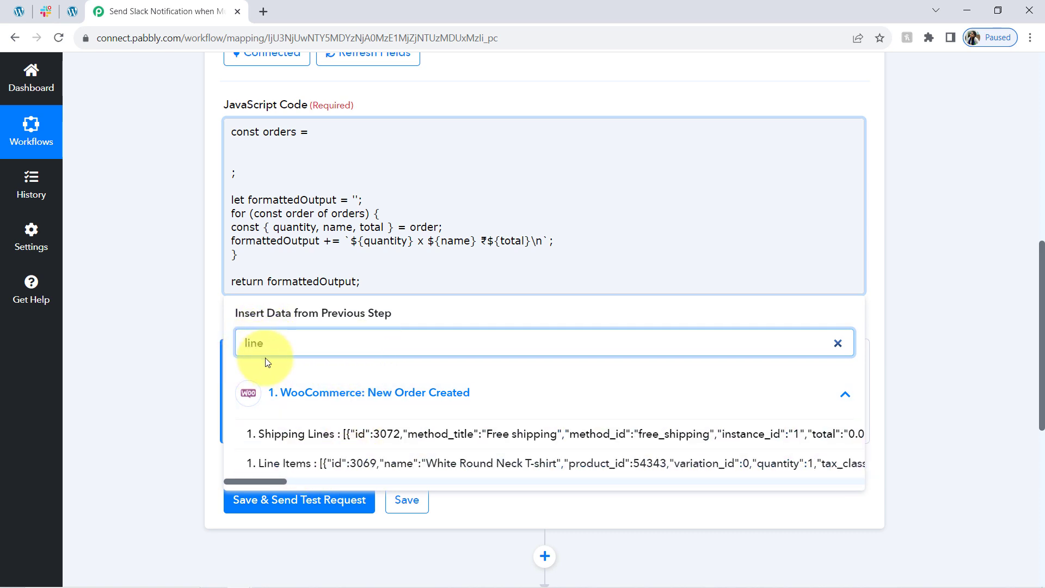
pyautogui.click(299, 464)
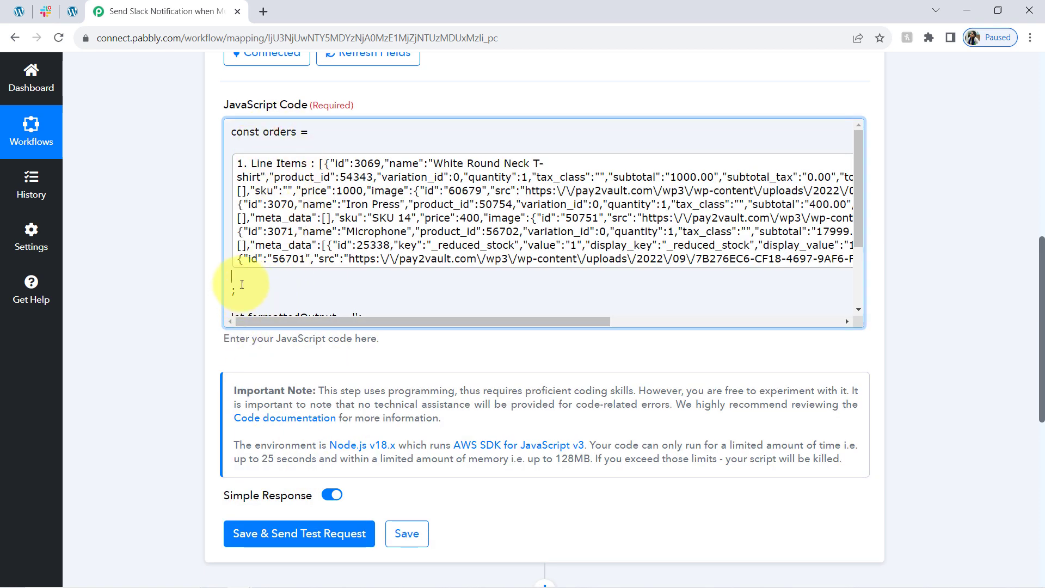
pyautogui.click(315, 135)
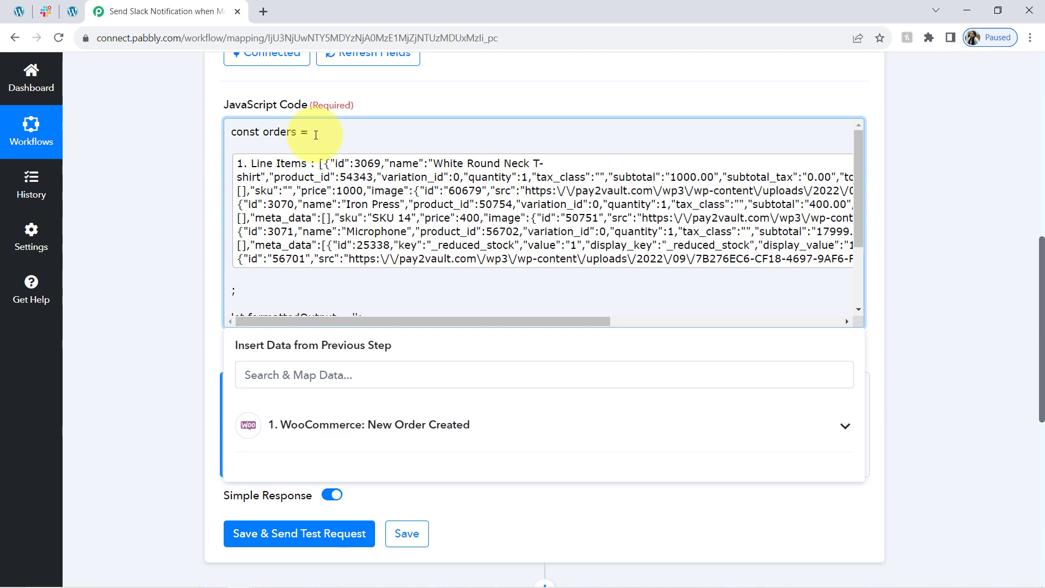
pyautogui.scroll(-1, 313, 139)
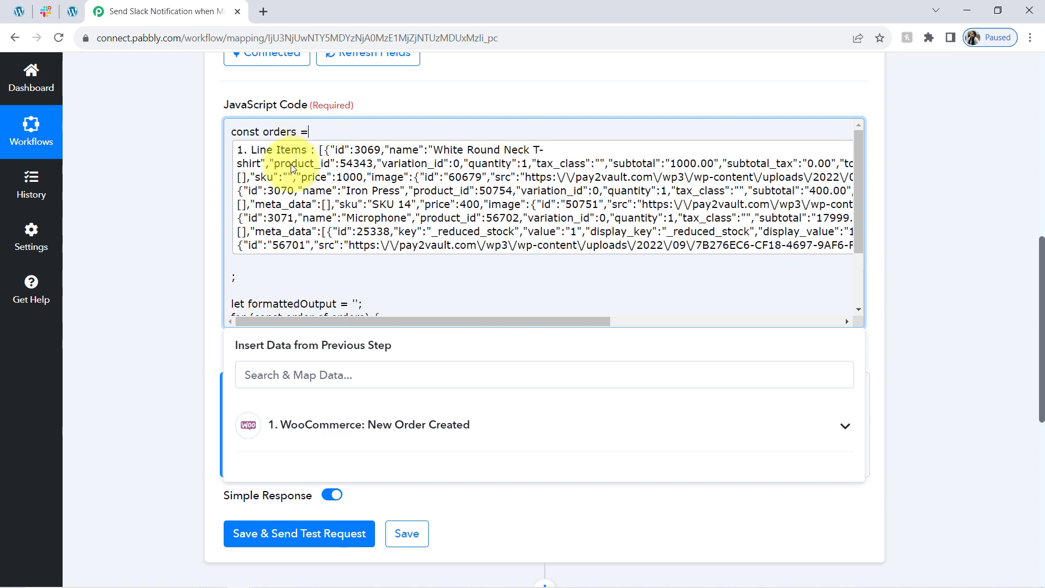
pyautogui.click(172, 282)
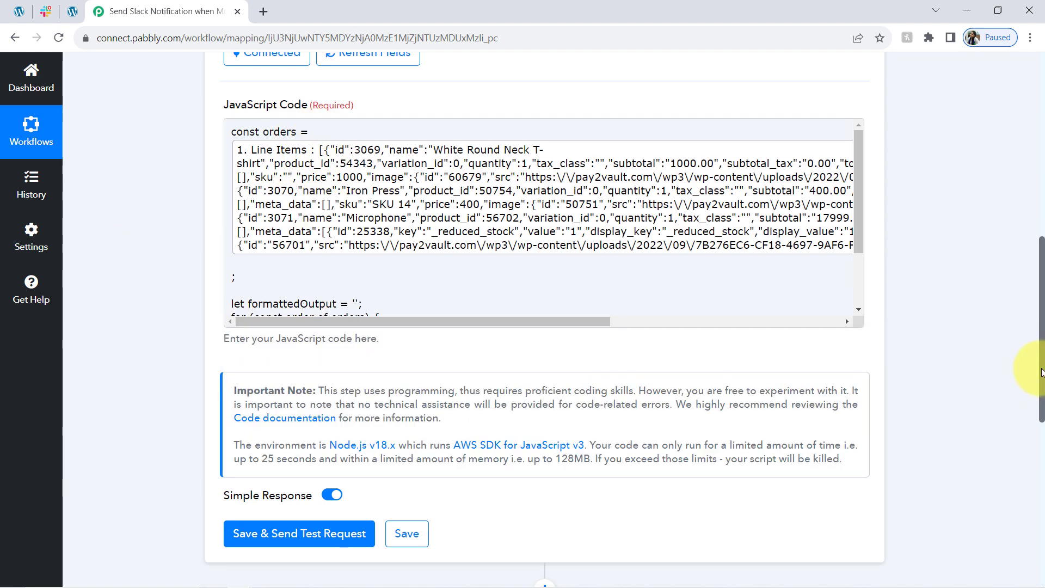
# Save the JavaScript code step with a test request and enlarge the Output value box of its response.
pyautogui.moveTo(1041, 373); pyautogui.dragTo(1029, 436)
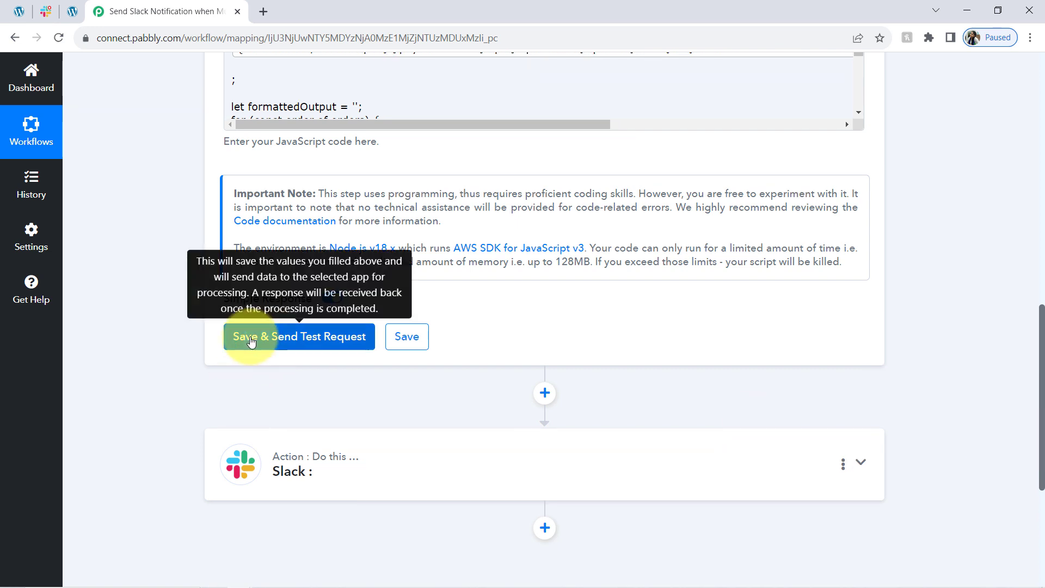
pyautogui.click(251, 337)
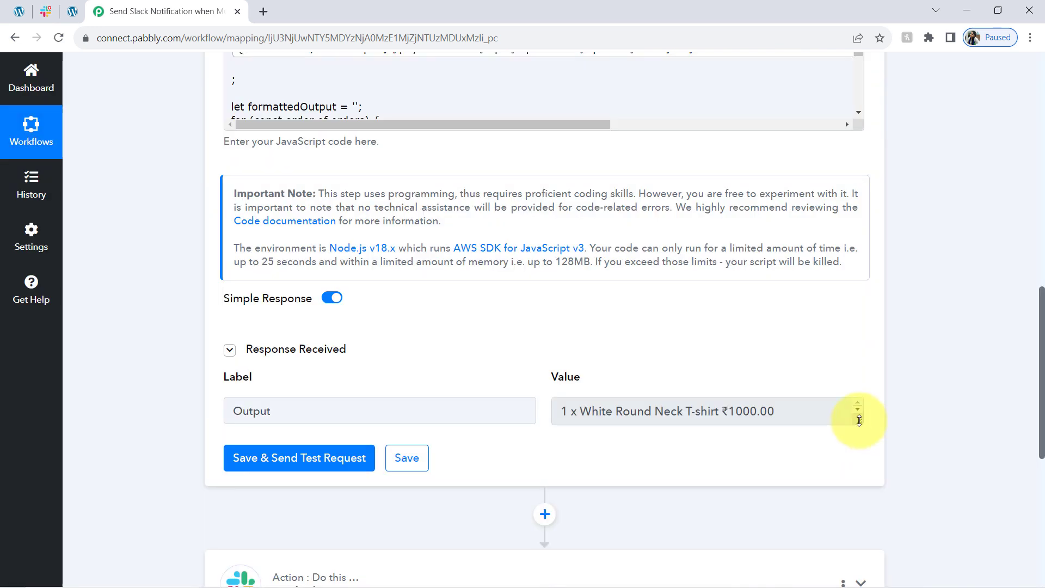
pyautogui.moveTo(859, 421); pyautogui.dragTo(836, 541)
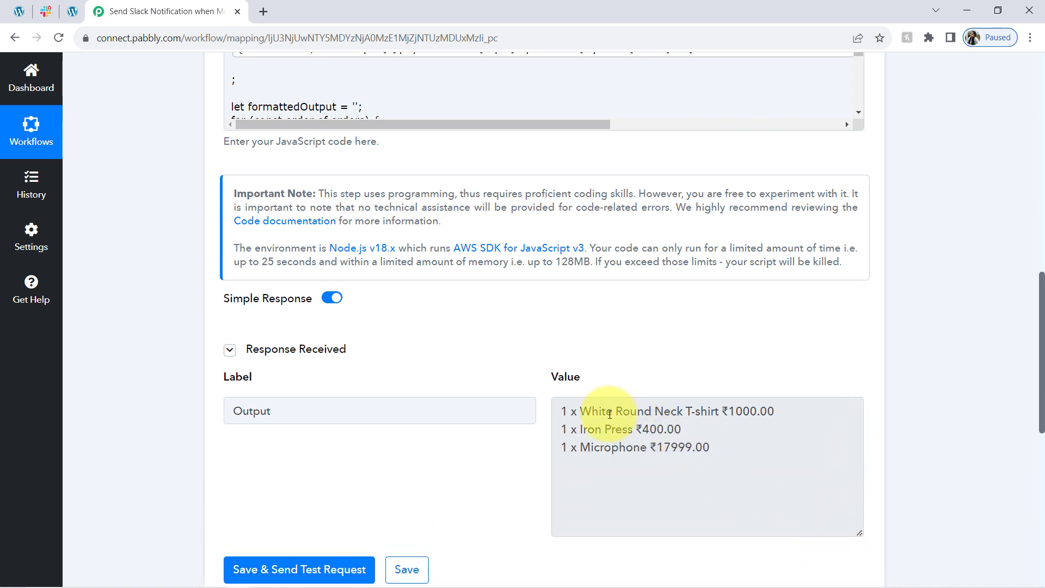
# Examine the quantity, name and price line of each product in the code step's Output value.
pyautogui.moveTo(587, 412); pyautogui.dragTo(759, 409)
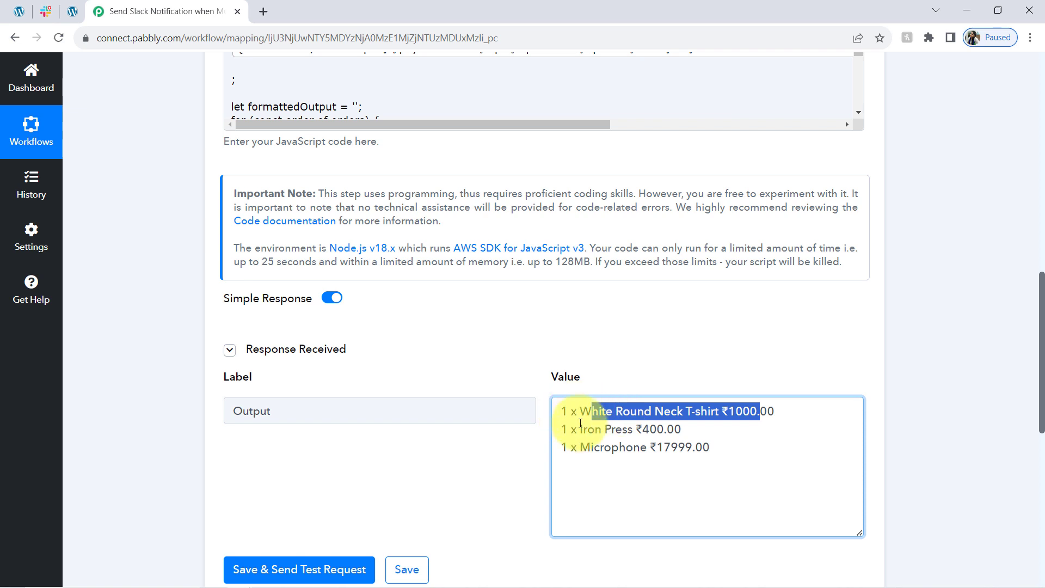
pyautogui.moveTo(588, 430); pyautogui.dragTo(695, 432)
pyautogui.moveTo(599, 447); pyautogui.dragTo(713, 450)
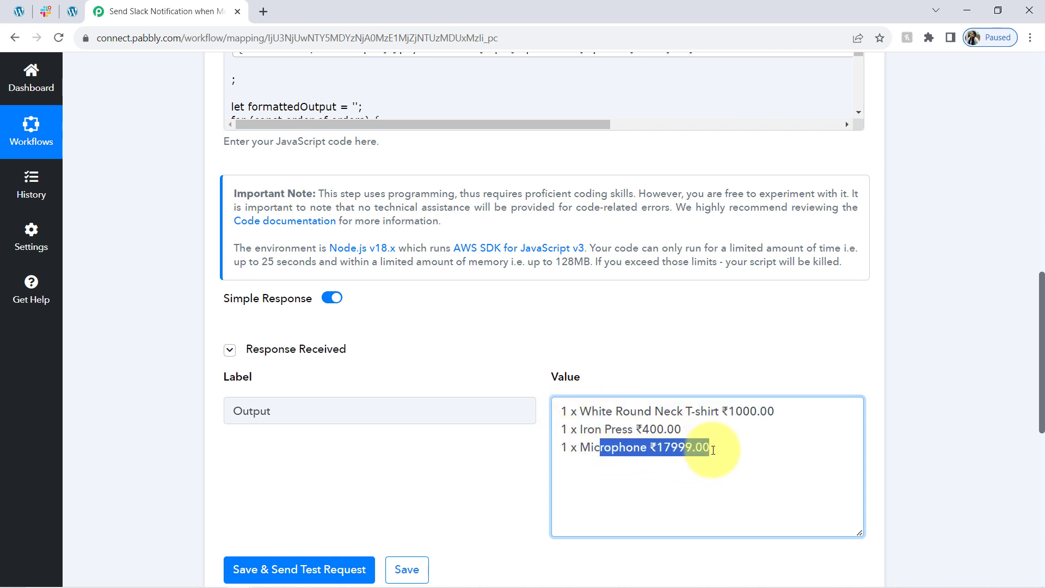
pyautogui.click(665, 449)
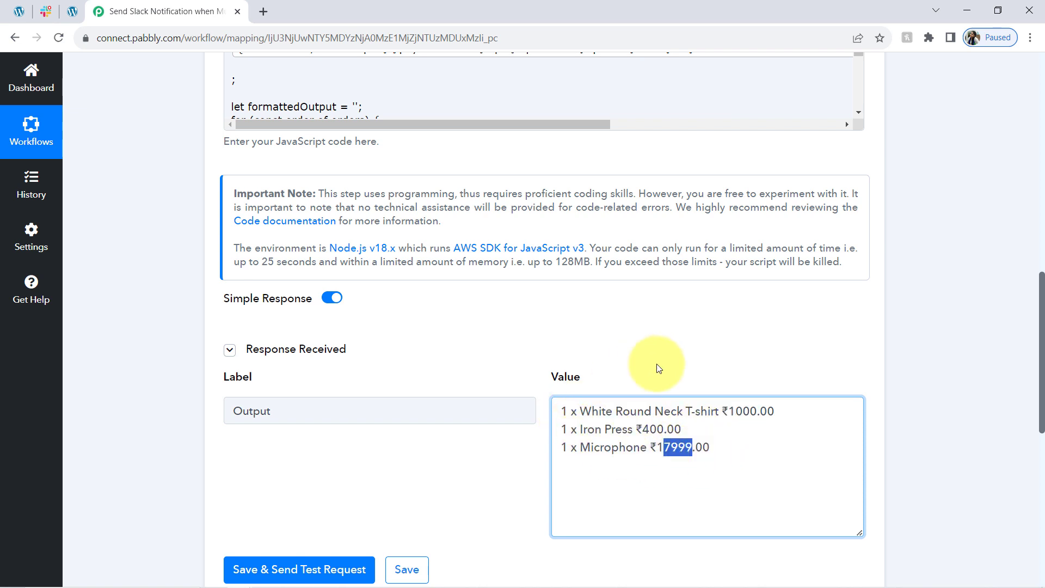
pyautogui.click(613, 428)
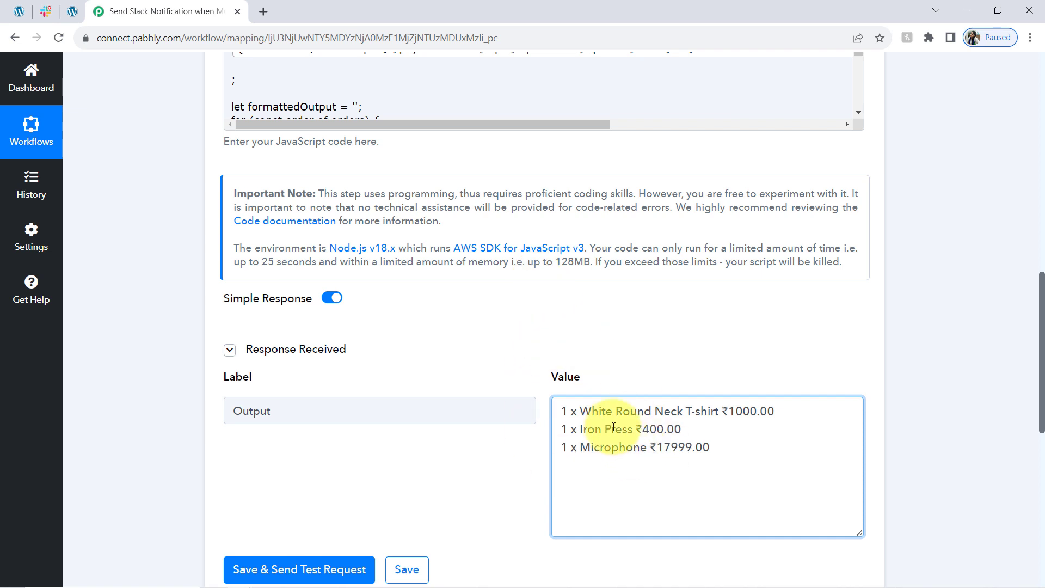
pyautogui.moveTo(584, 417); pyautogui.dragTo(719, 448)
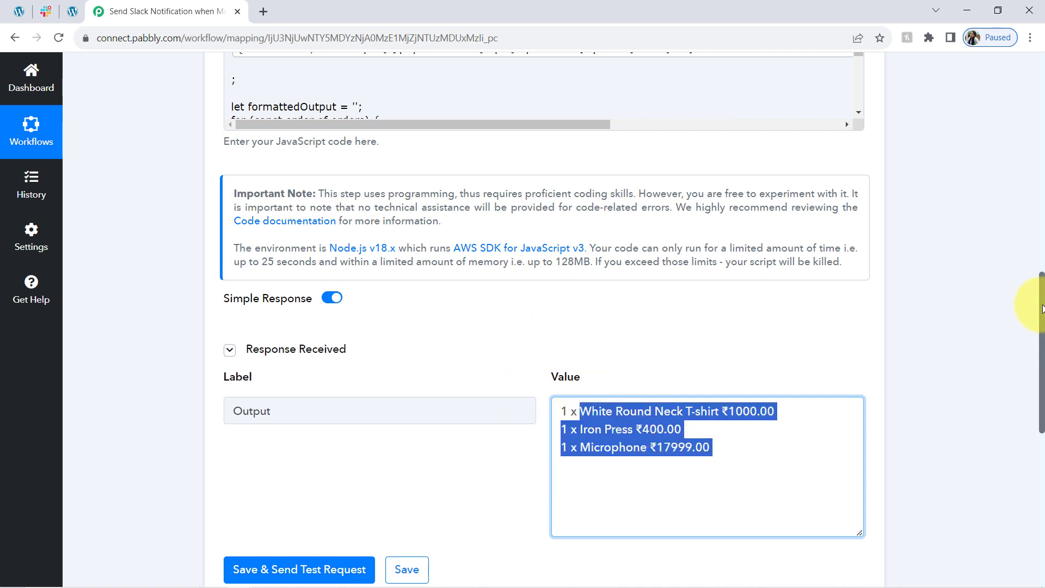
pyautogui.moveTo(1042, 309); pyautogui.dragTo(1035, 245)
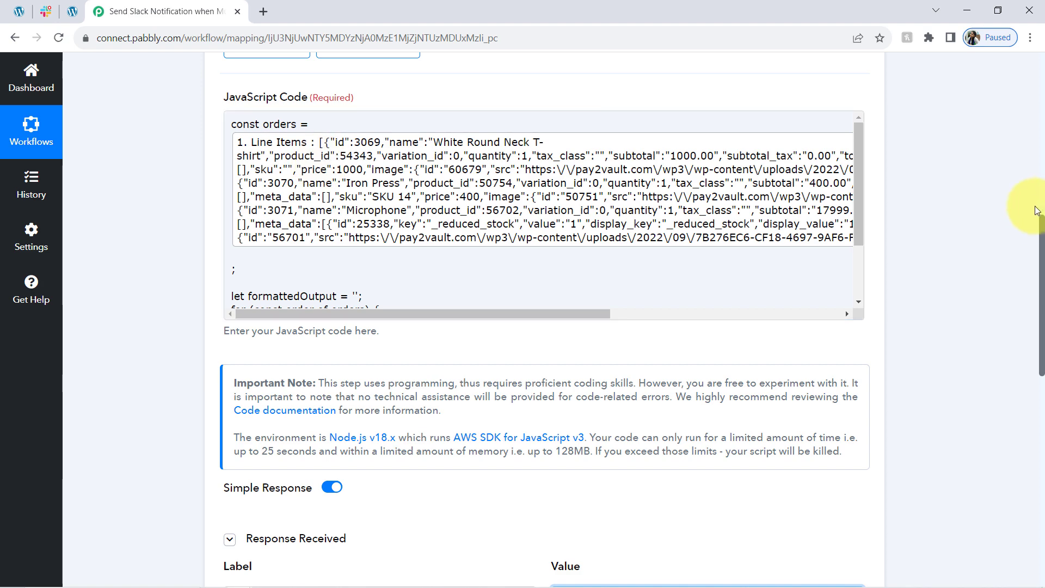
# Set the Slack step's action event to Send Channel Message and start adding a new Slack connection.
pyautogui.moveTo(1041, 240); pyautogui.dragTo(930, 426)
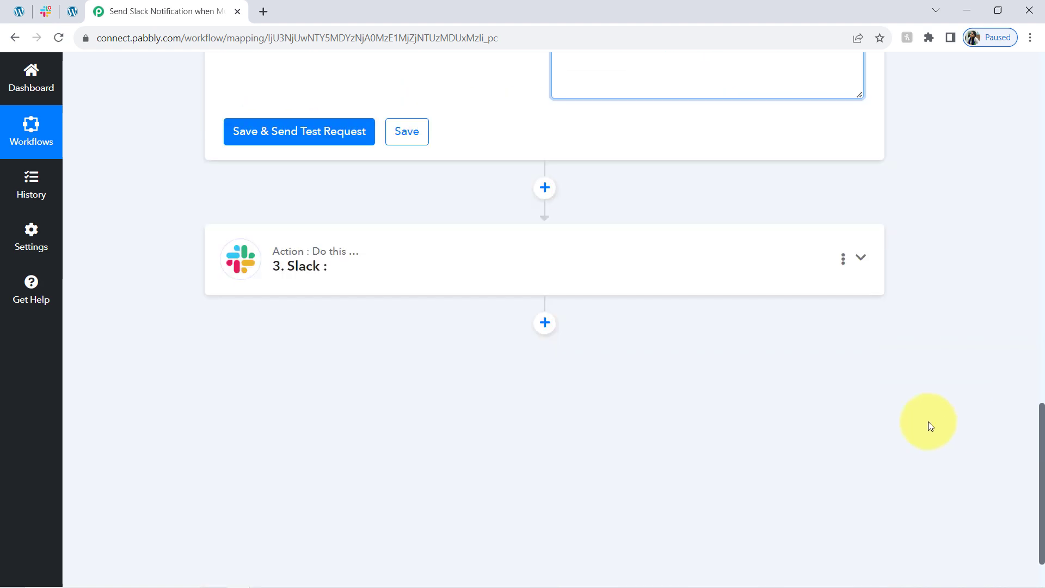
pyautogui.click(359, 283)
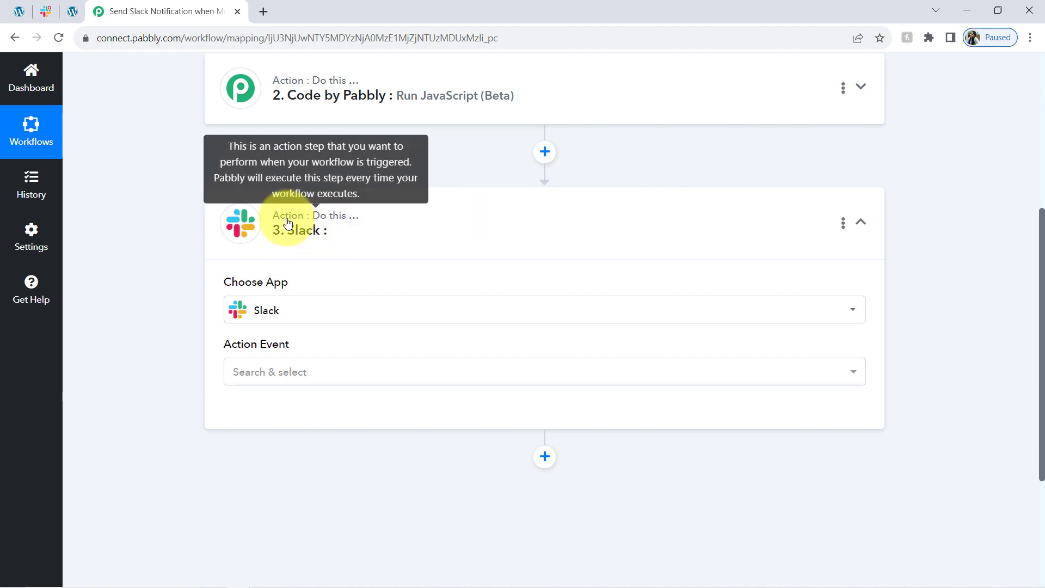
pyautogui.click(260, 378)
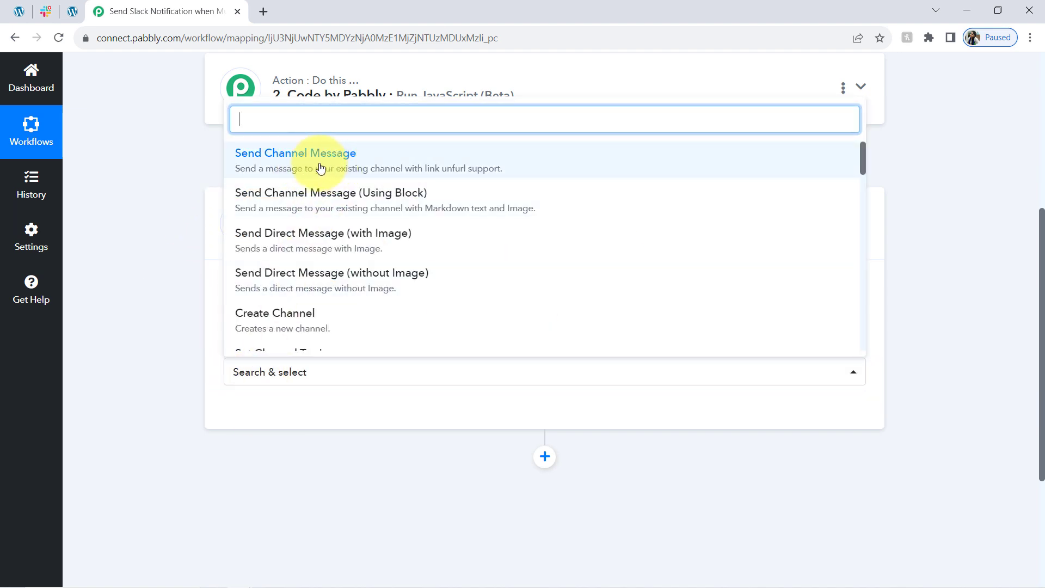
pyautogui.click(290, 164)
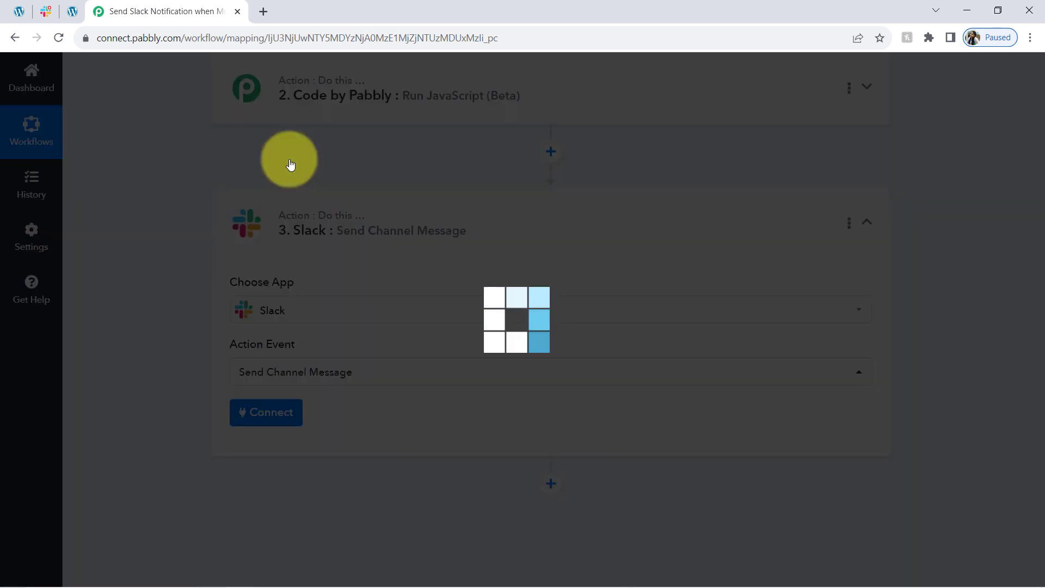
pyautogui.click(255, 415)
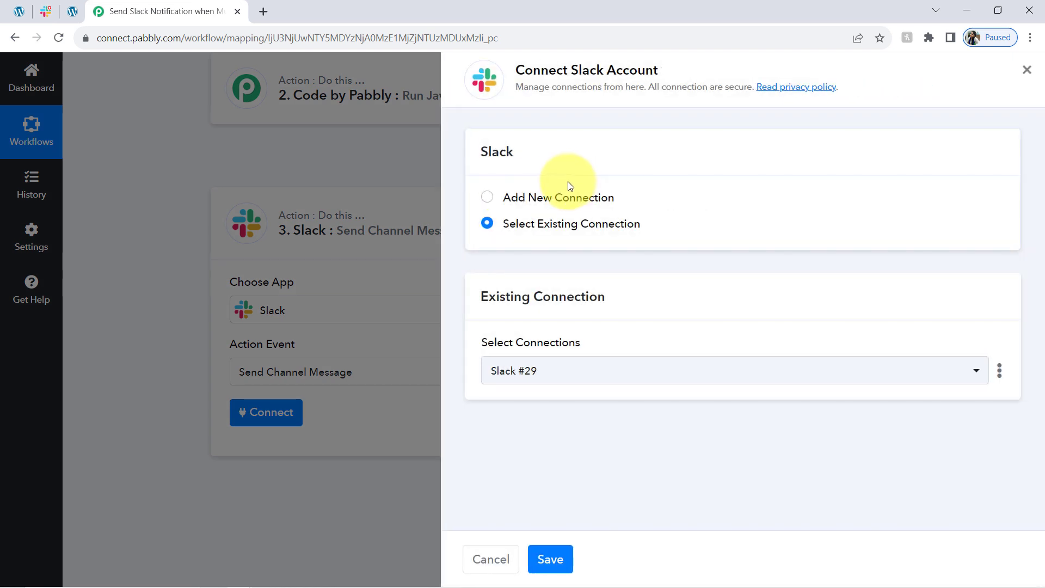
pyautogui.click(489, 197)
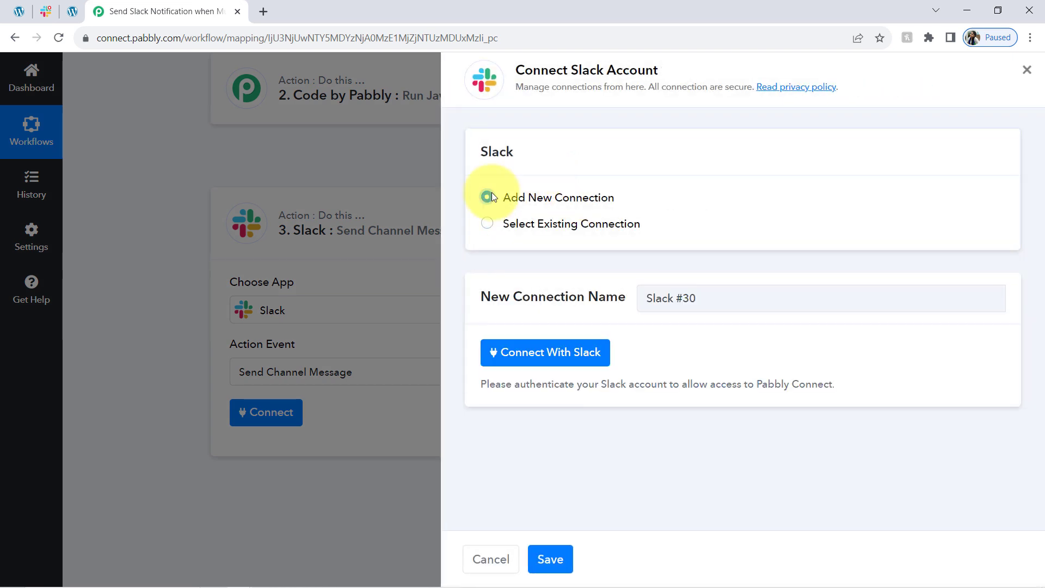
pyautogui.click(532, 367)
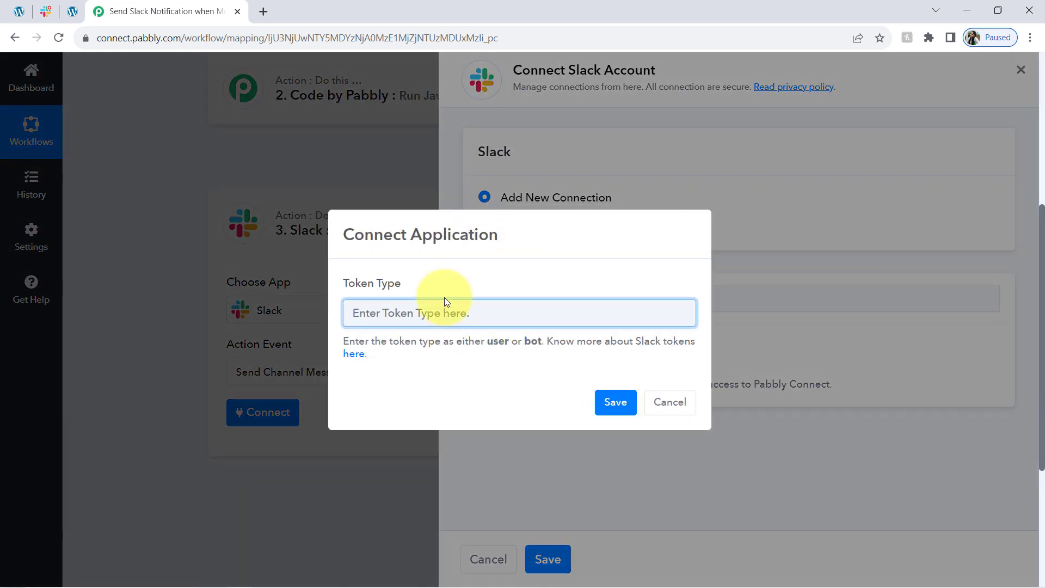
# Open the help page about Slack tokens and examine the permissions of the "user" and "bot" token types.
pyautogui.click(354, 354)
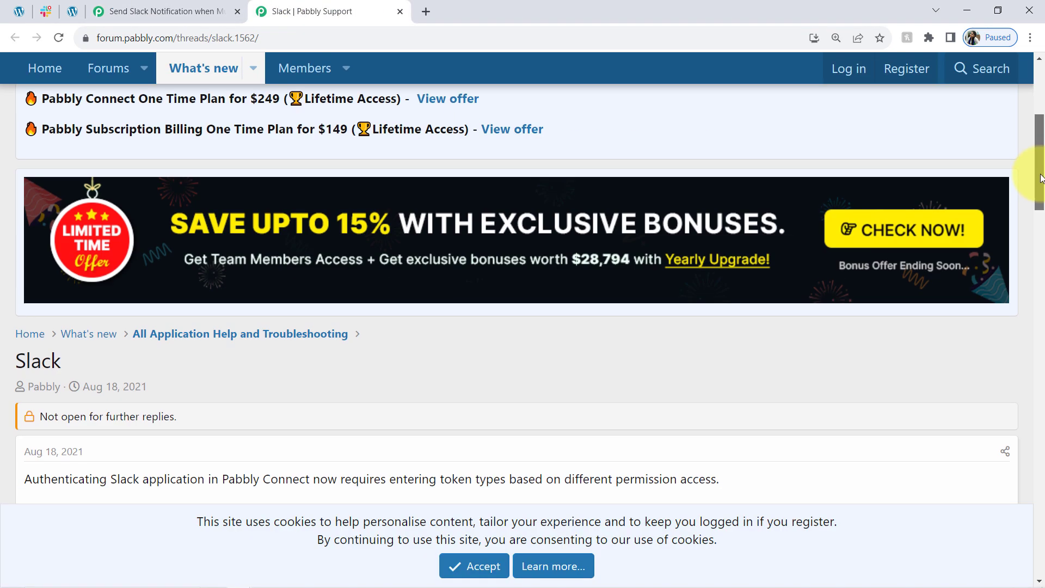
pyautogui.moveTo(1040, 178); pyautogui.dragTo(1039, 226)
pyautogui.doubleClick(340, 226)
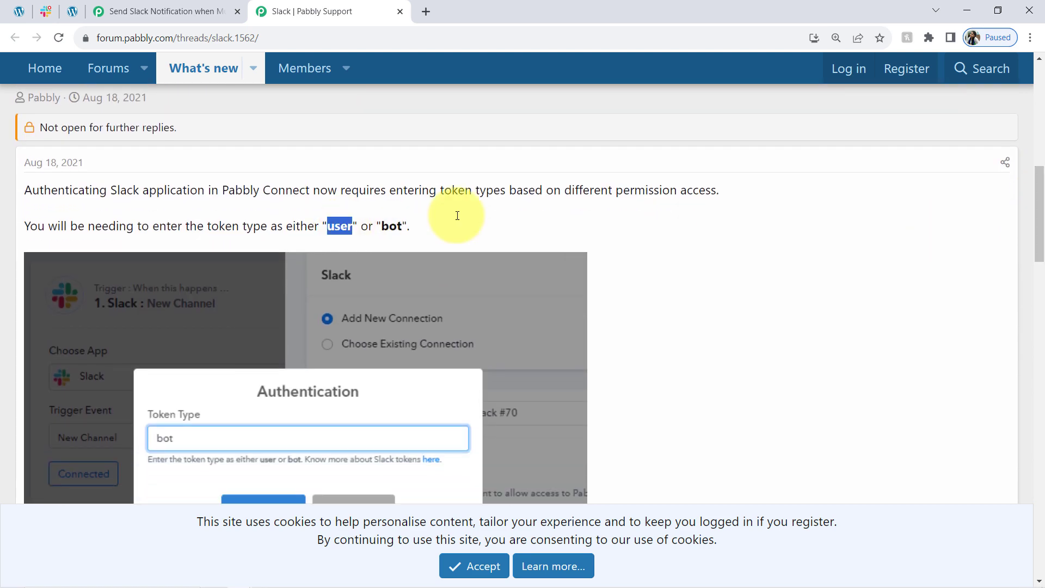
pyautogui.moveTo(1039, 174); pyautogui.dragTo(1039, 273)
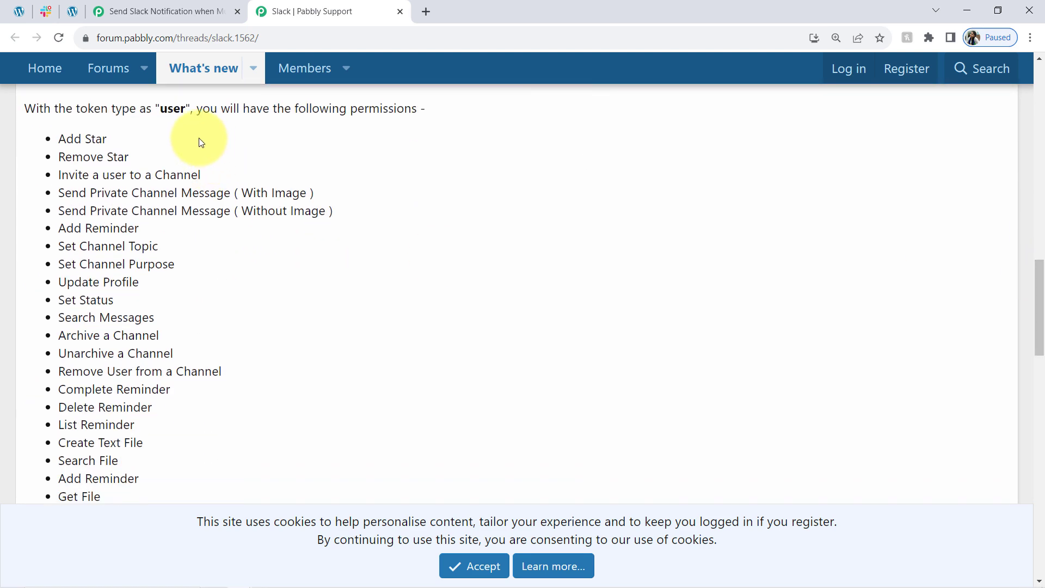
pyautogui.moveTo(129, 158); pyautogui.dragTo(256, 453)
pyautogui.moveTo(1039, 284); pyautogui.dragTo(1037, 386)
pyautogui.moveTo(88, 224); pyautogui.dragTo(147, 451)
pyautogui.click(159, 309)
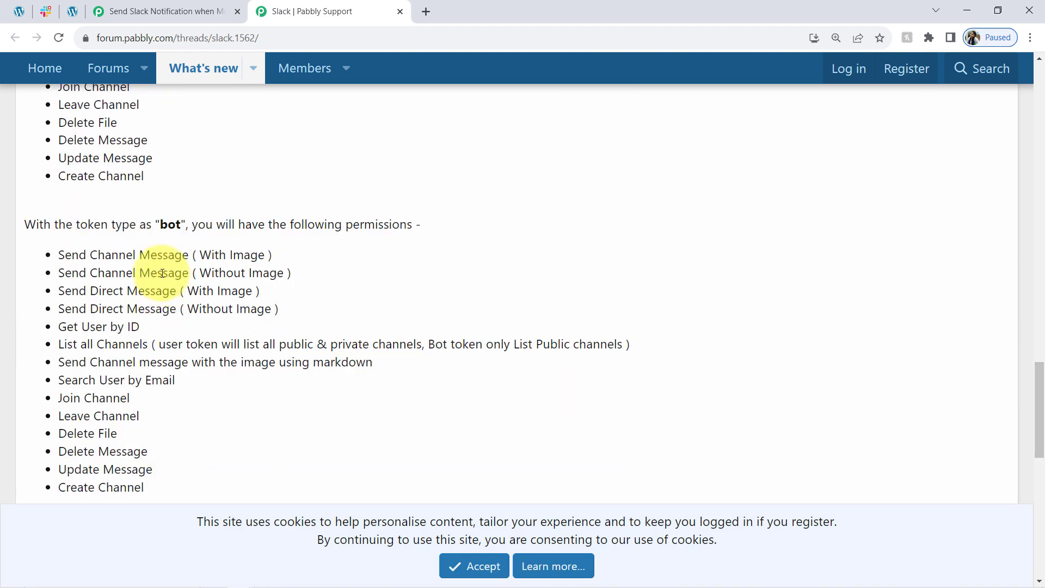
pyautogui.moveTo(89, 254); pyautogui.dragTo(181, 254)
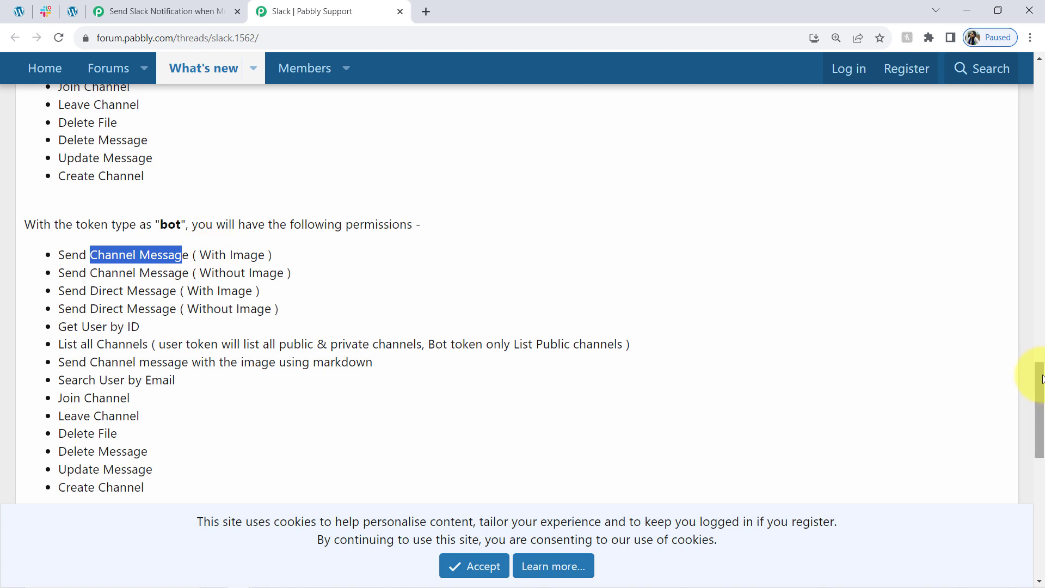
pyautogui.moveTo(65, 255); pyautogui.dragTo(224, 250)
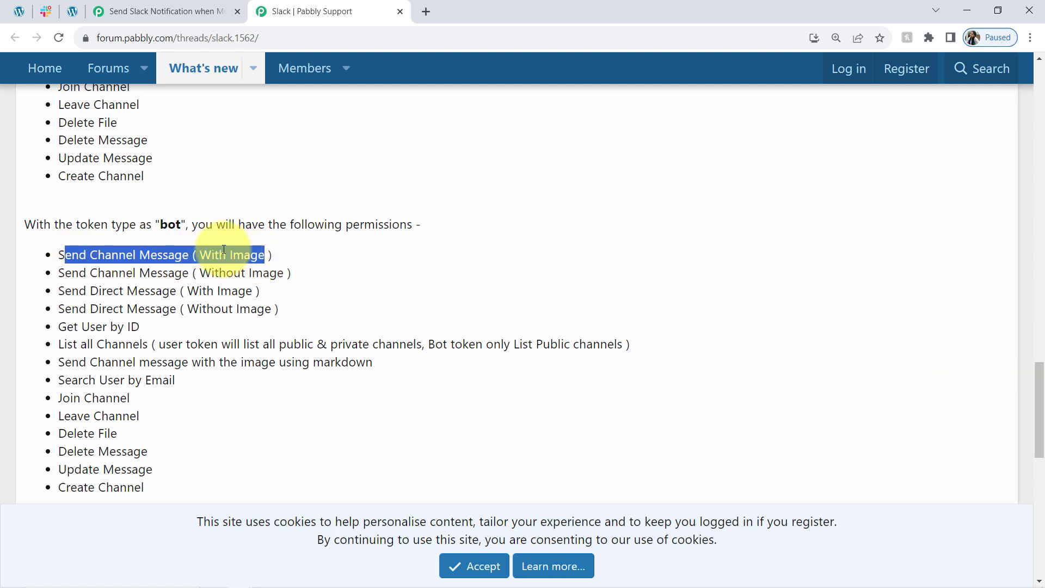
# Copy the word "bot" from the help page and enter it as the Slack connection's Token Type.
pyautogui.doubleClick(171, 224)
pyautogui.hotkey('ctrl', 'c')
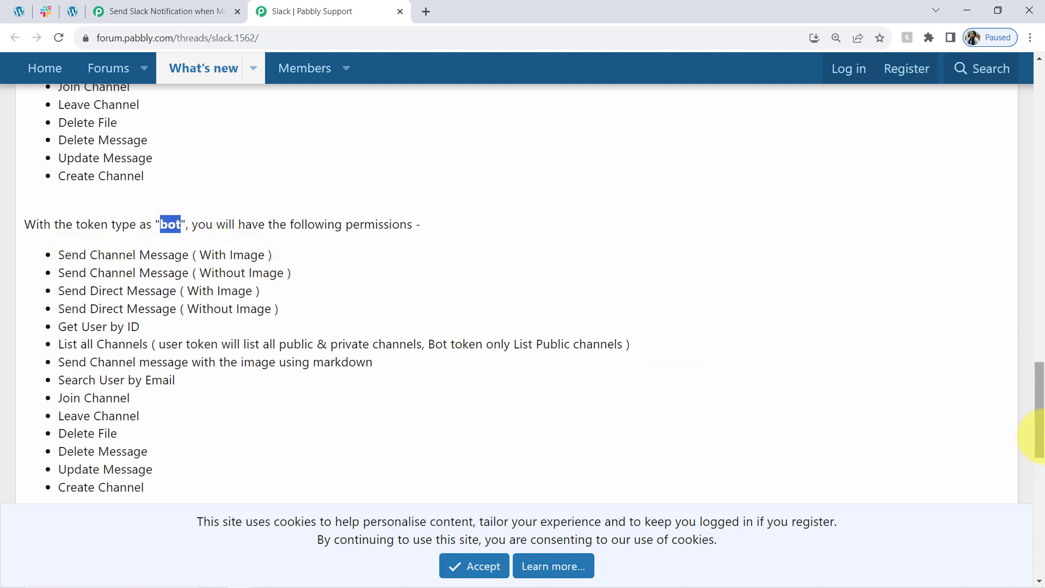
pyautogui.moveTo(1036, 436); pyautogui.dragTo(1027, 356)
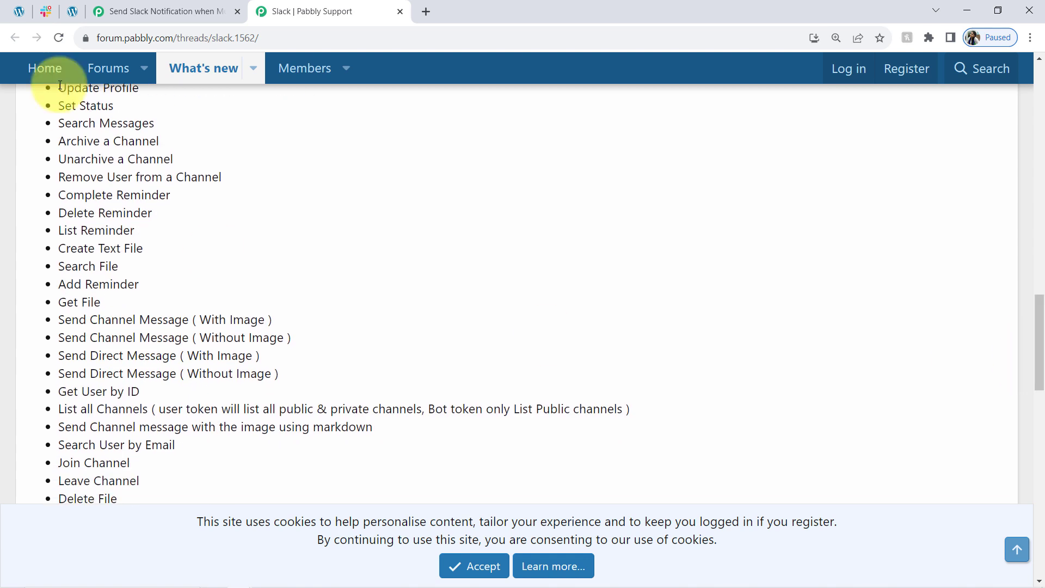
pyautogui.click(164, 11)
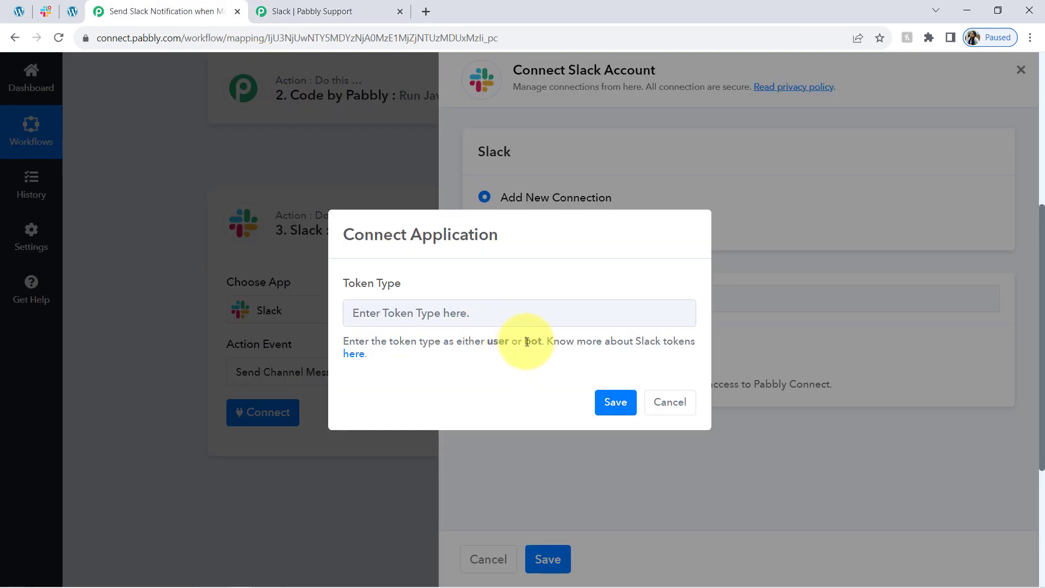
pyautogui.click(432, 313)
pyautogui.hotkey('ctrl', 'v')
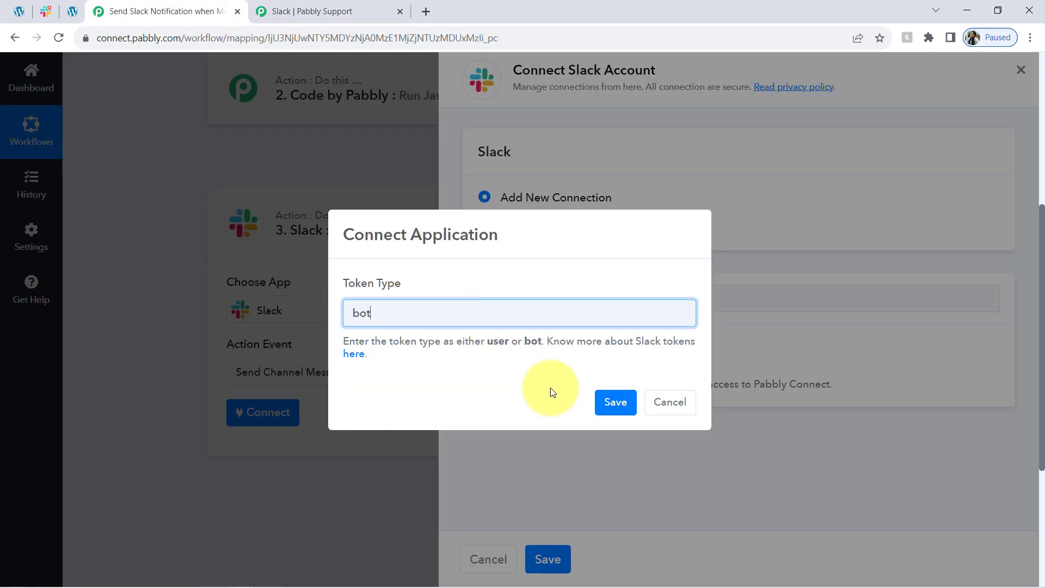
# Save the token type and authorize Pabbly Connect to access the Pabbly Connect Slack workspace.
pyautogui.click(611, 403)
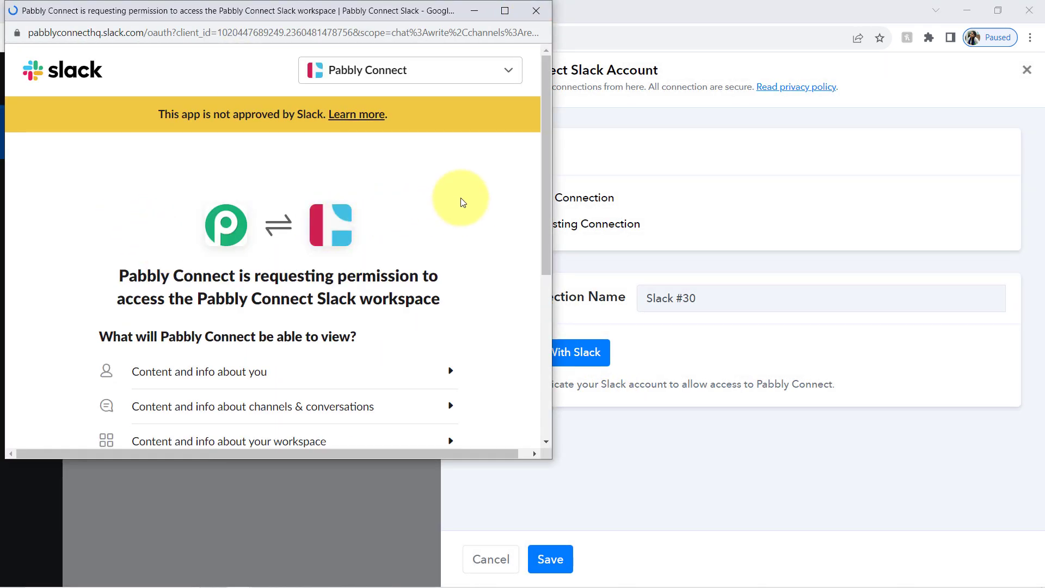
pyautogui.scroll(-1, 550, 217)
pyautogui.moveTo(550, 217); pyautogui.dragTo(526, 380)
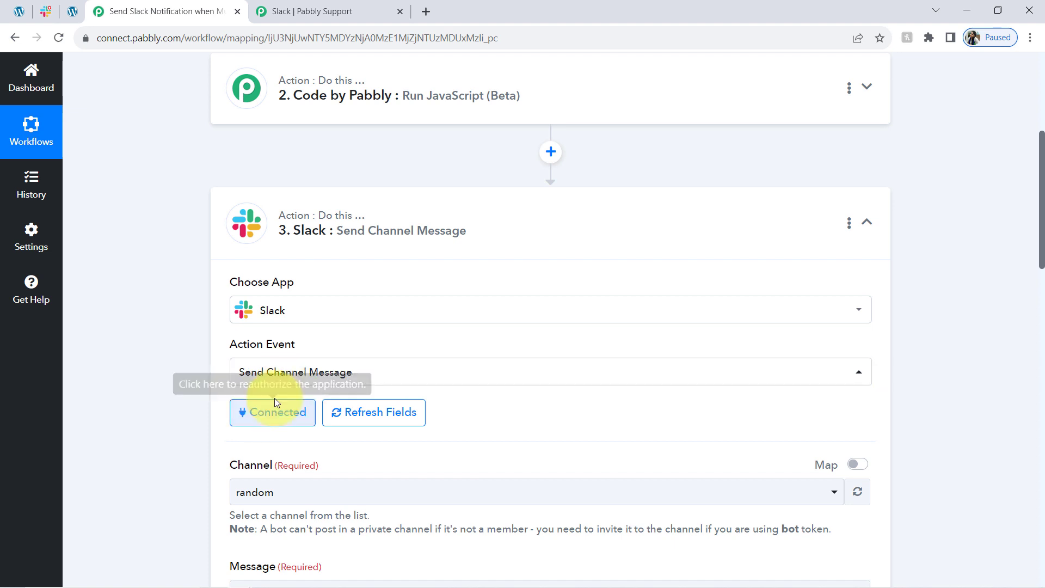
pyautogui.moveTo(1043, 203); pyautogui.dragTo(1042, 260)
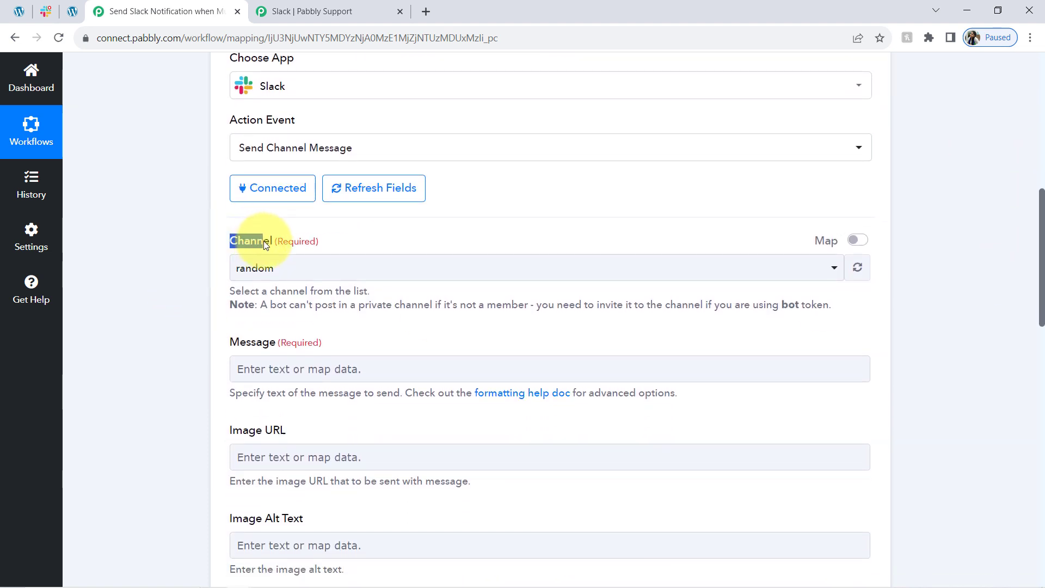
# Look over the Slack step's channel options, and in the Slack workspace search the page for "transa" to find the transaction channel.
pyautogui.click(248, 268)
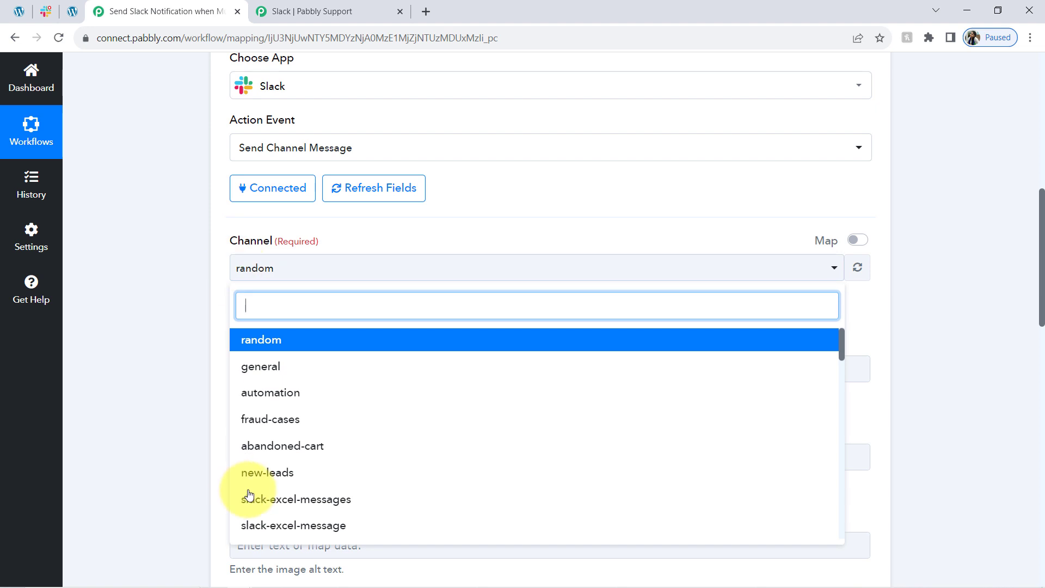
pyautogui.click(285, 341)
pyautogui.click(50, 11)
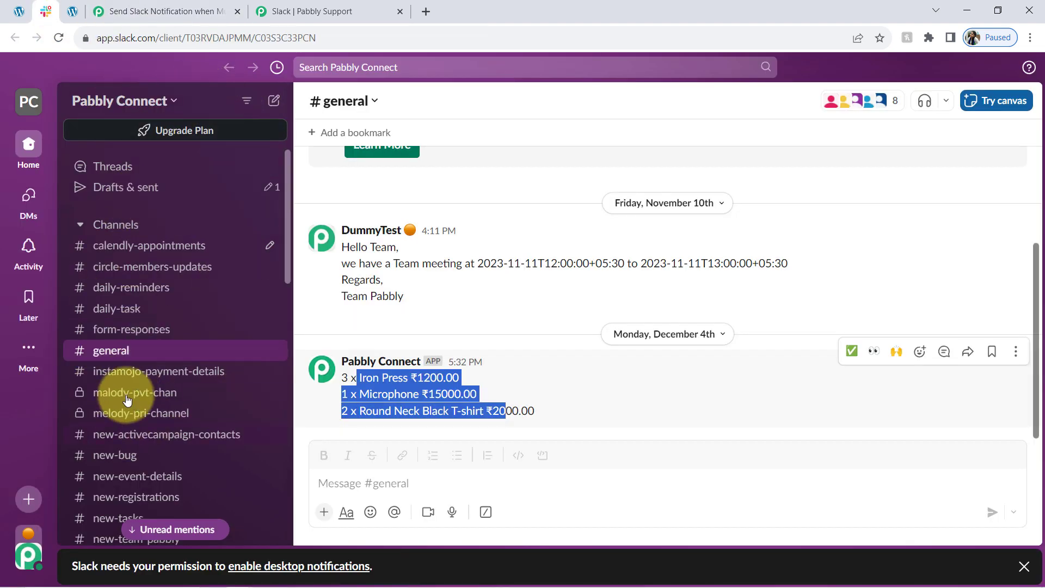
pyautogui.hotkey('ctrl', 'f')
pyautogui.write('t')
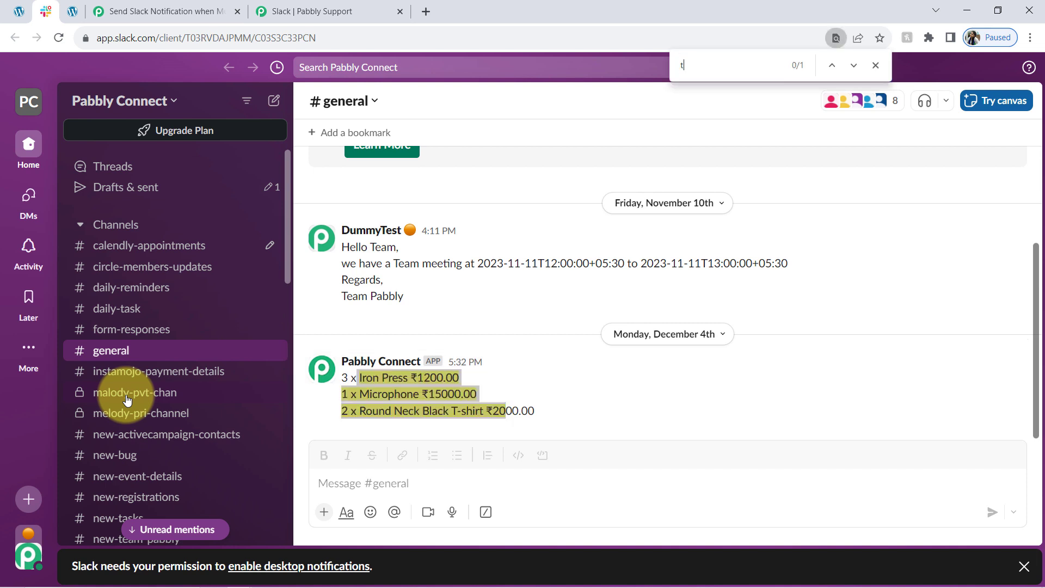
pyautogui.write('ransa')
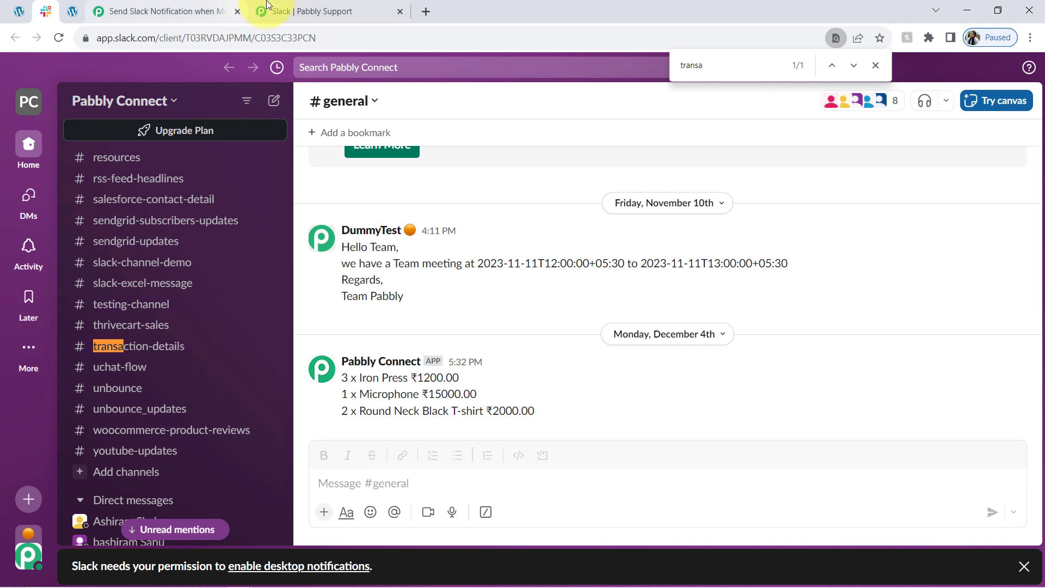
# Return to the Pabbly Connect workflow and set the Slack step's Channel to transaction-details.
pyautogui.click(305, 11)
pyautogui.click(198, 8)
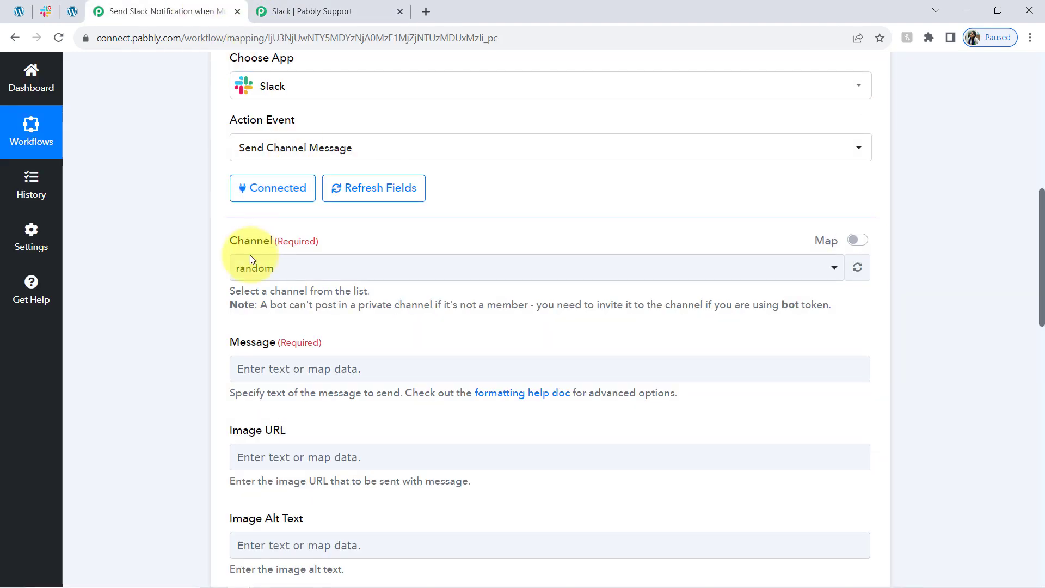
pyautogui.click(266, 269)
pyautogui.write('tr')
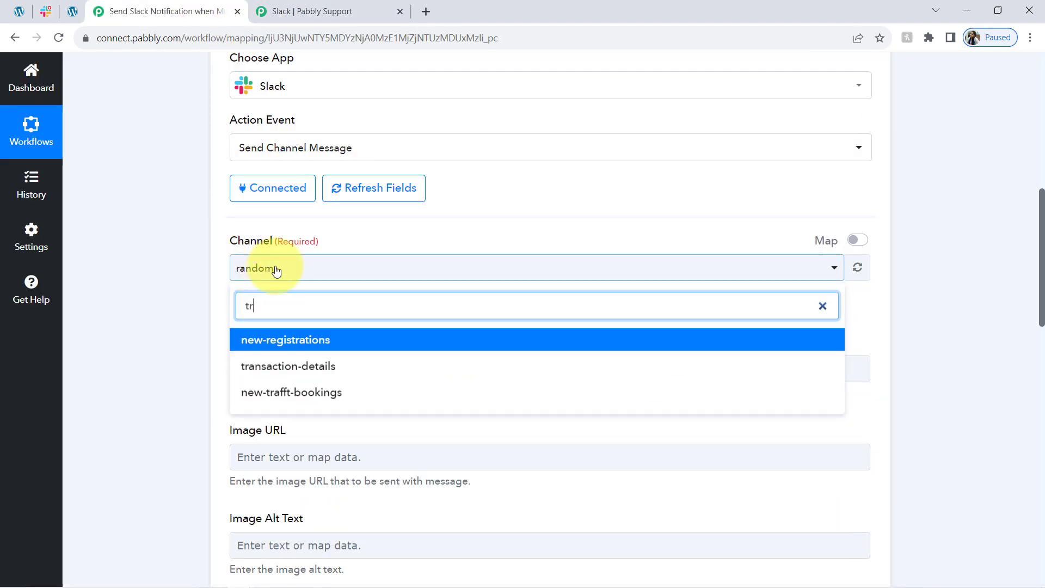
pyautogui.write('an')
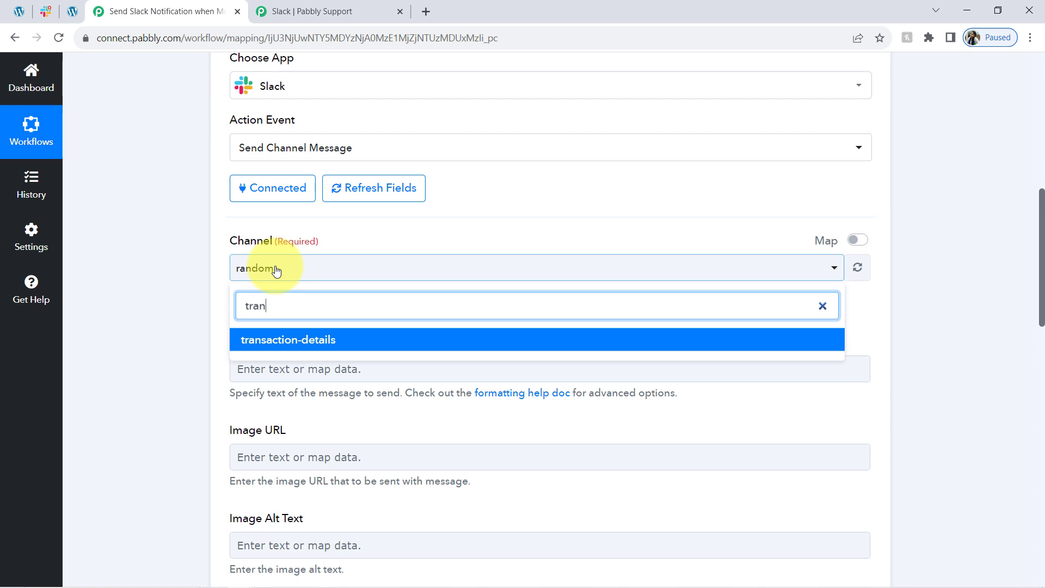
pyautogui.click(246, 342)
# In the Notepad Code file, strip the sample order output and customer values from the message template, leaving First Name, Last Name, Email and Phone labels.
pyautogui.moveTo(239, 344); pyautogui.dragTo(245, 344)
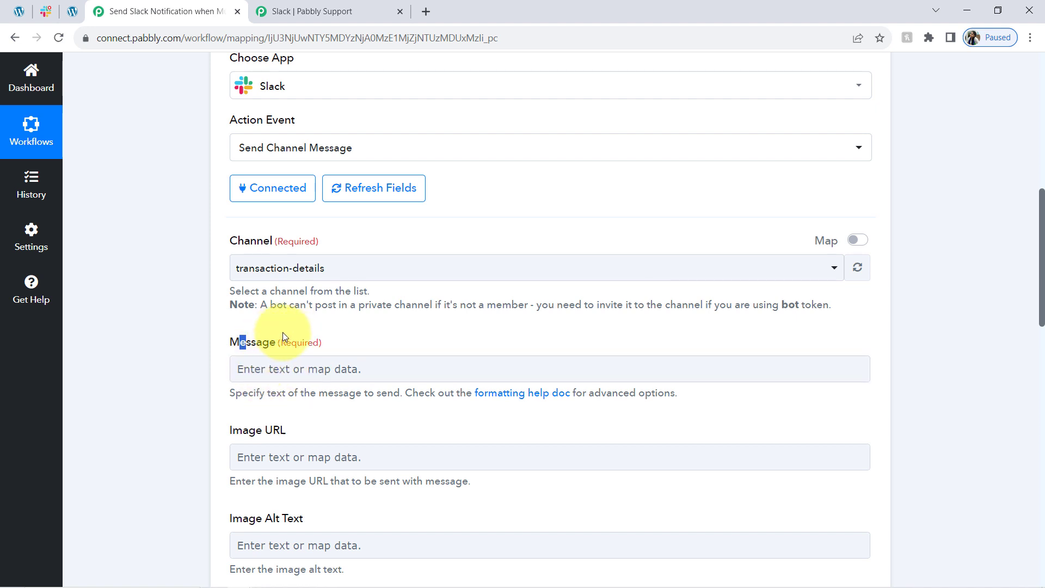
pyautogui.click(282, 363)
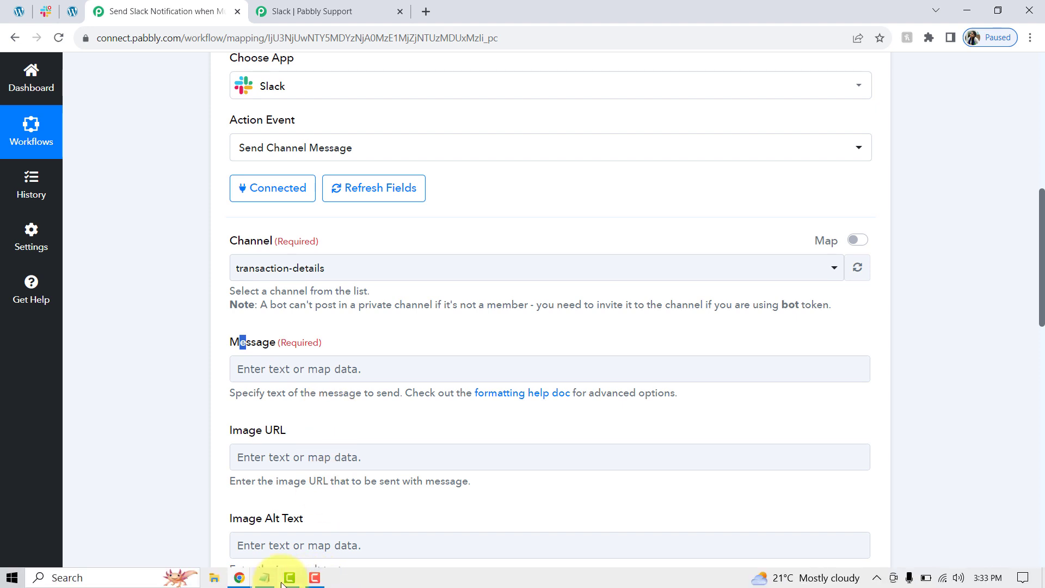
pyautogui.click(274, 582)
pyautogui.click(225, 384)
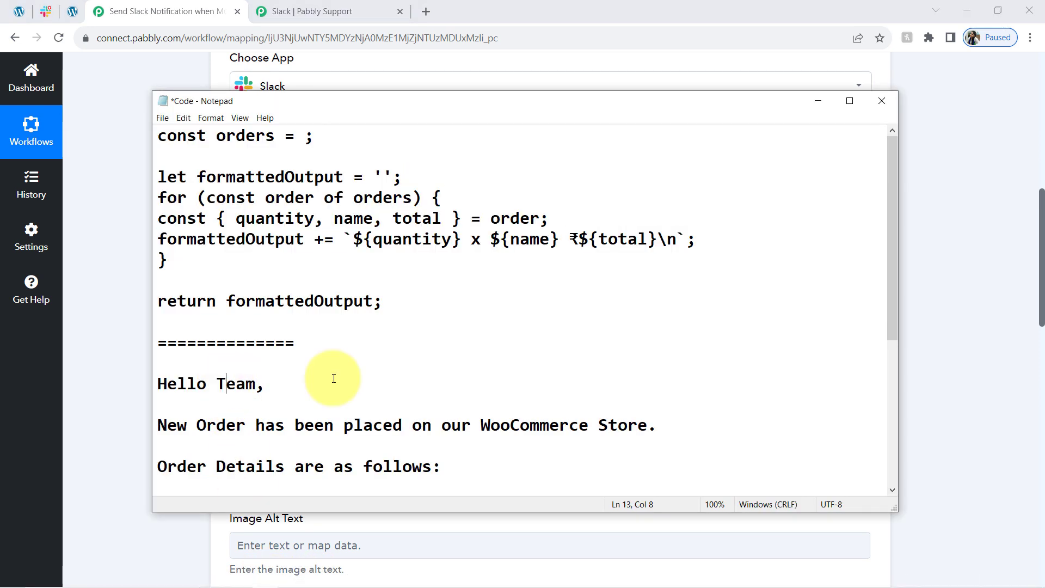
pyautogui.press('Down')
pyautogui.press('Down')
pyautogui.press('Down')
pyautogui.press('Down')
pyautogui.press('Down')
pyautogui.press('Down')
pyautogui.press('Down')
pyautogui.press('Down')
pyautogui.press('Down')
pyautogui.press('Down')
pyautogui.press('Down')
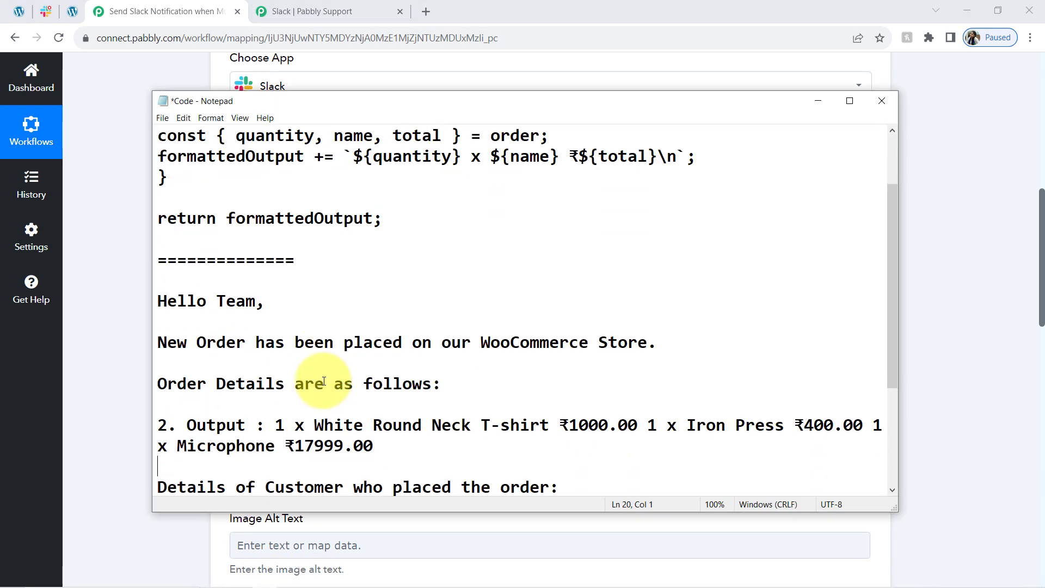
pyautogui.press('Down')
pyautogui.press('Down')
pyautogui.press('Down')
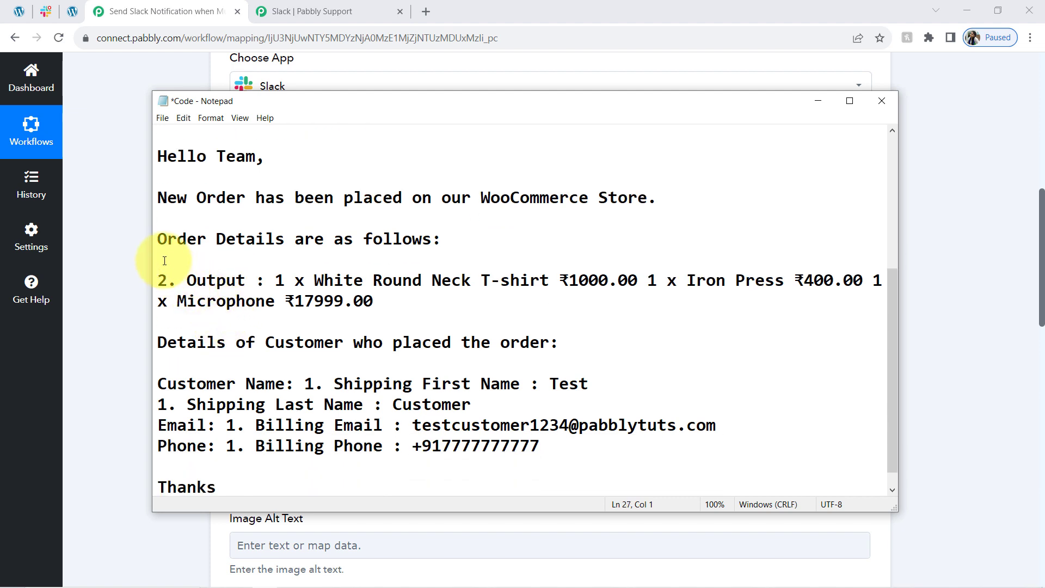
pyautogui.moveTo(160, 275); pyautogui.dragTo(536, 311)
pyautogui.press('BackSpace')
pyautogui.press('BackSpace')
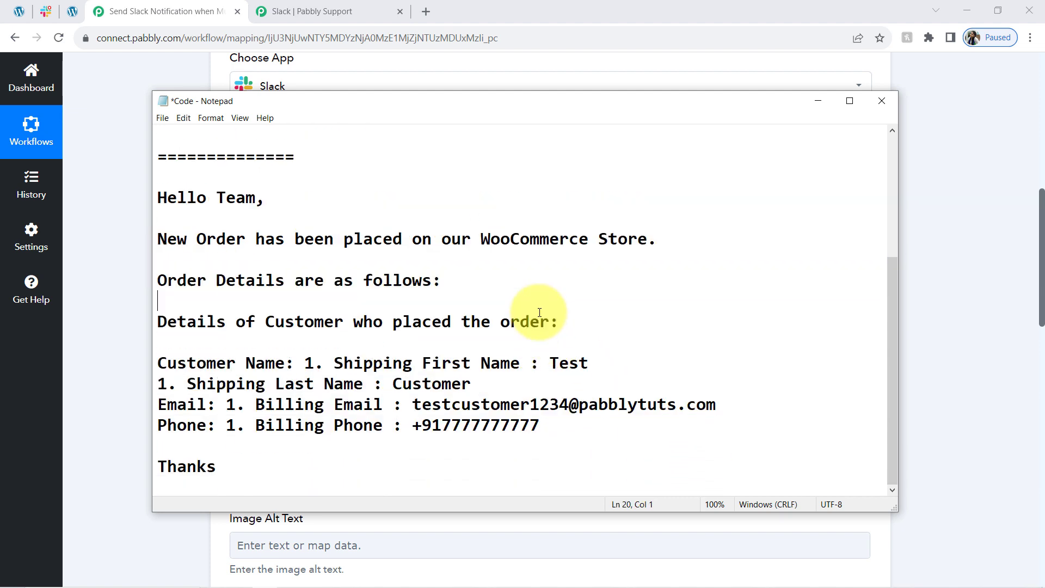
pyautogui.moveTo(294, 361); pyautogui.dragTo(586, 377)
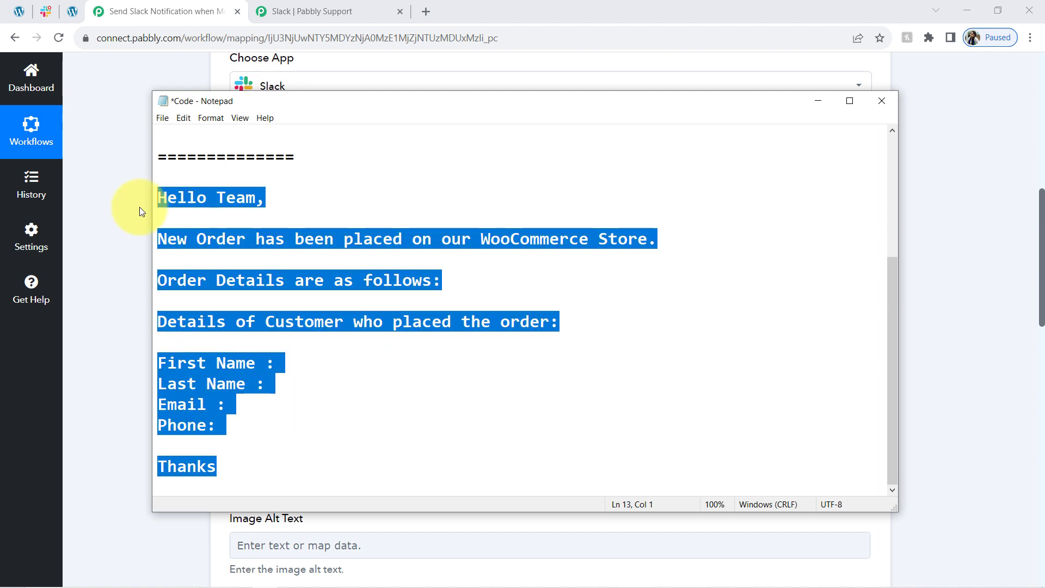
# Paste the "Hello Team" order notification template from Notepad into the Slack step's Message field.
pyautogui.click(124, 243)
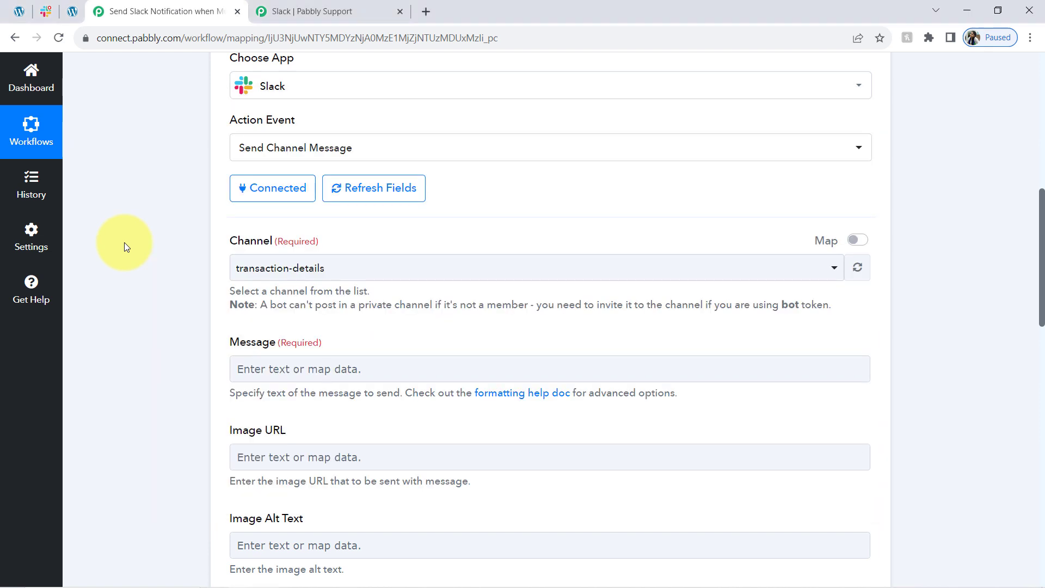
pyautogui.click(263, 366)
pyautogui.write('Hello Team,New Order has been placed on our WooCommerce Store.Order Details are as follows:Details of Customer who placed the order:First Name :  Last Name :  Email :  Phone: Thanks')
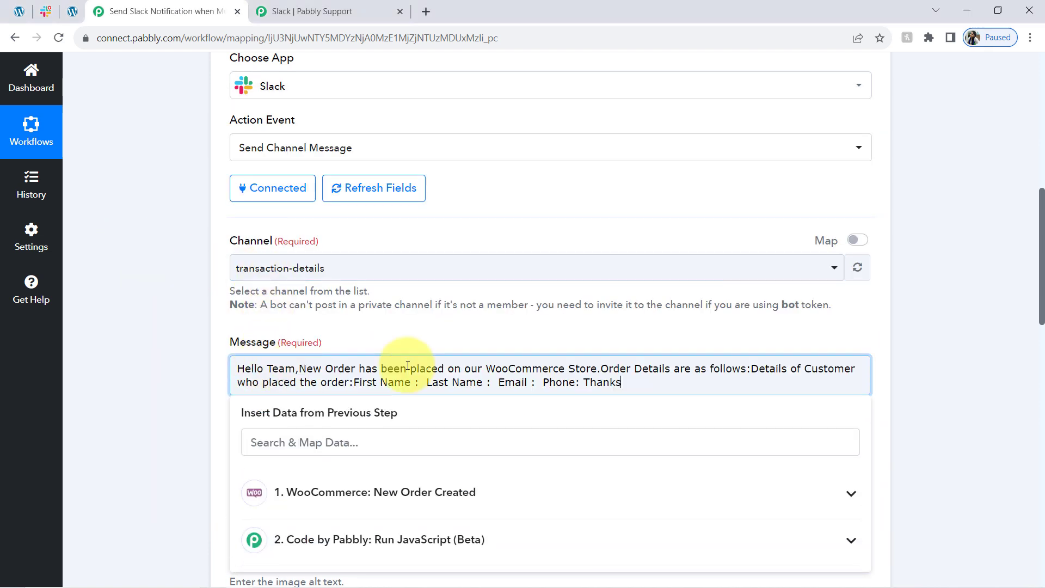
# Separate the greeting, new order sentence, "Order Details are as follows:" and customer details heading with blank lines in the message.
pyautogui.click(297, 369)
pyautogui.press('Return')
pyautogui.press('Return')
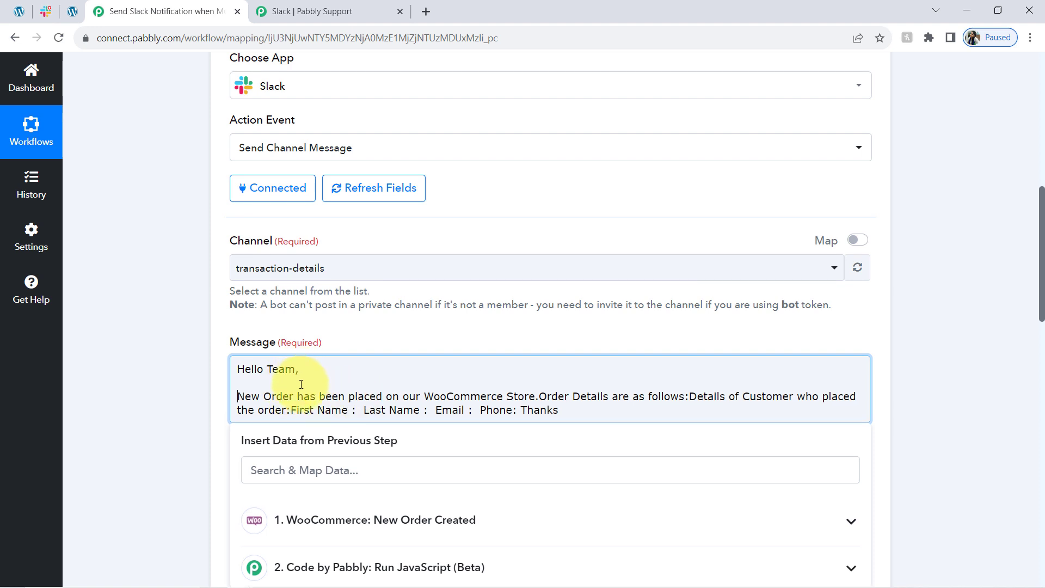
pyautogui.moveTo(258, 396); pyautogui.dragTo(351, 403)
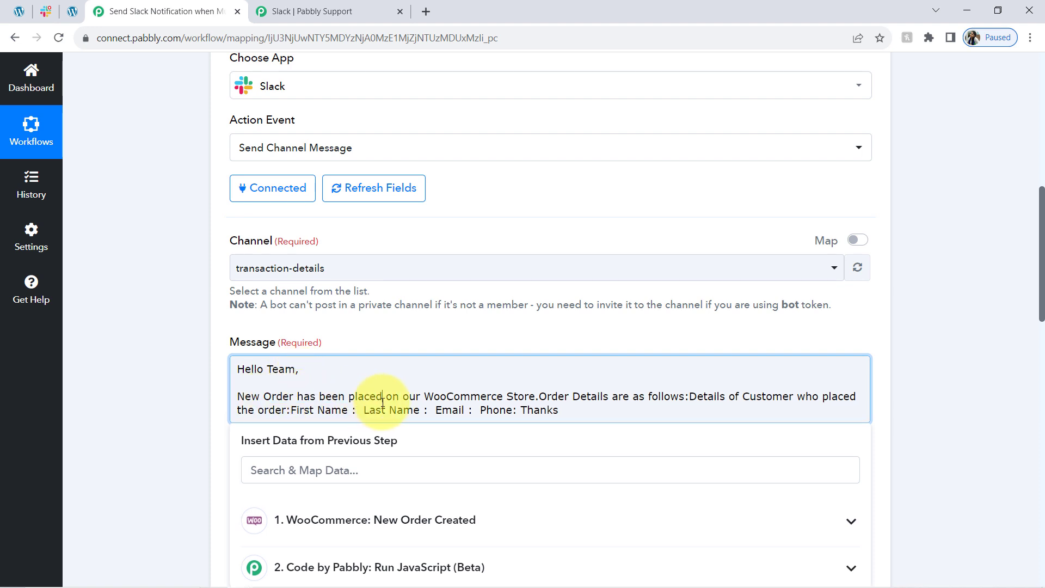
pyautogui.click(537, 400)
pyautogui.press('Return')
pyautogui.press('Return')
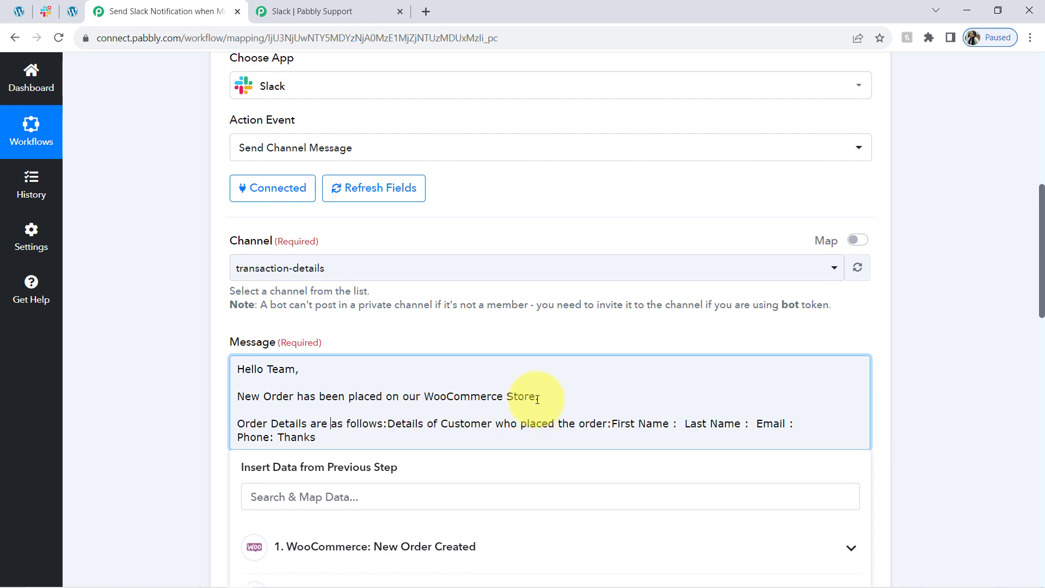
pyautogui.press('Return')
pyautogui.press('Return')
pyautogui.press('Return')
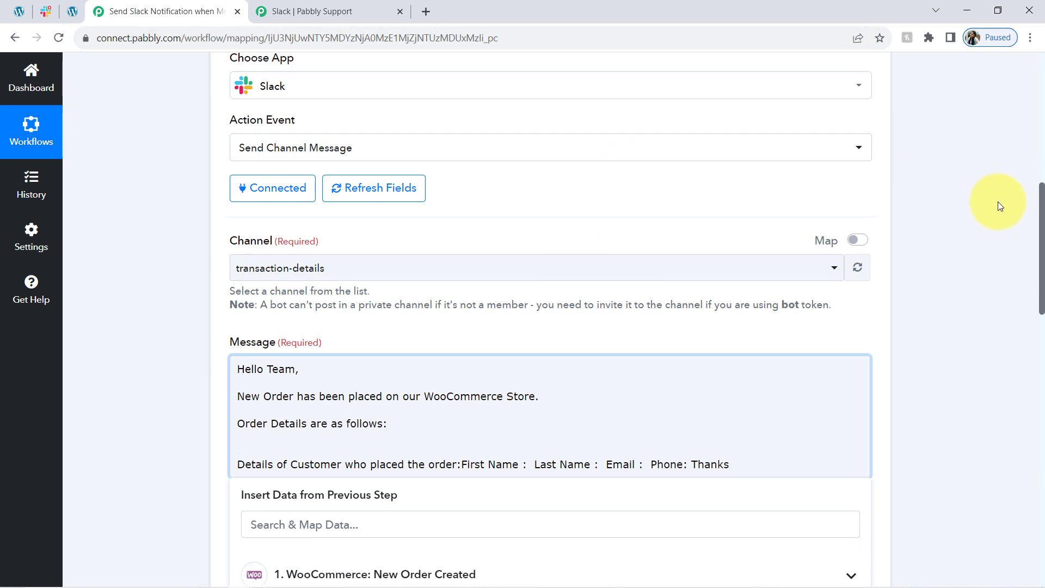
# Map the Run JavaScript step's Output below "Order Details are as follows:" in the message, followed by a blank line.
pyautogui.moveTo(1042, 223); pyautogui.dragTo(1042, 275)
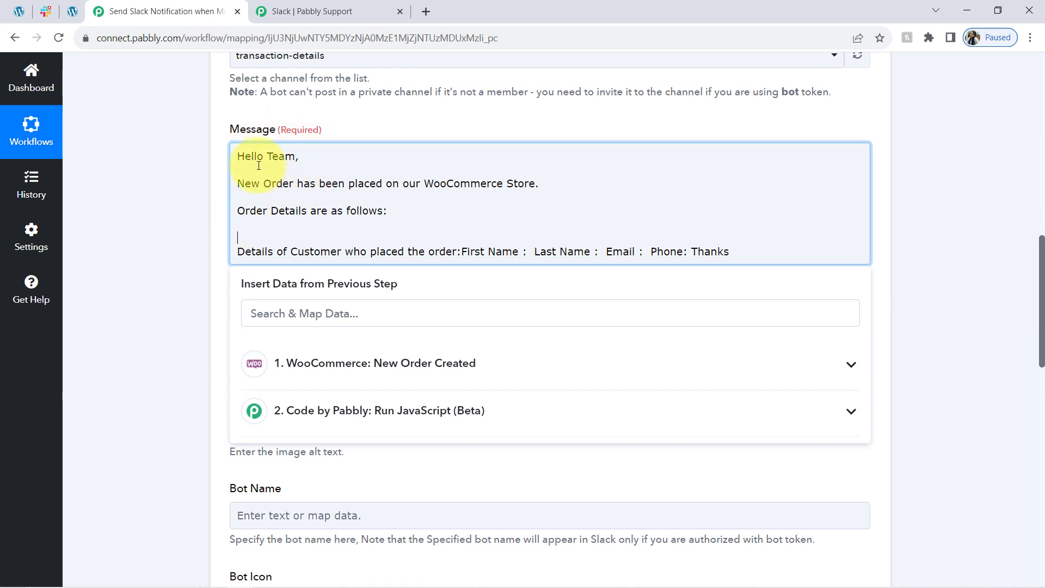
pyautogui.moveTo(270, 176); pyautogui.dragTo(294, 211)
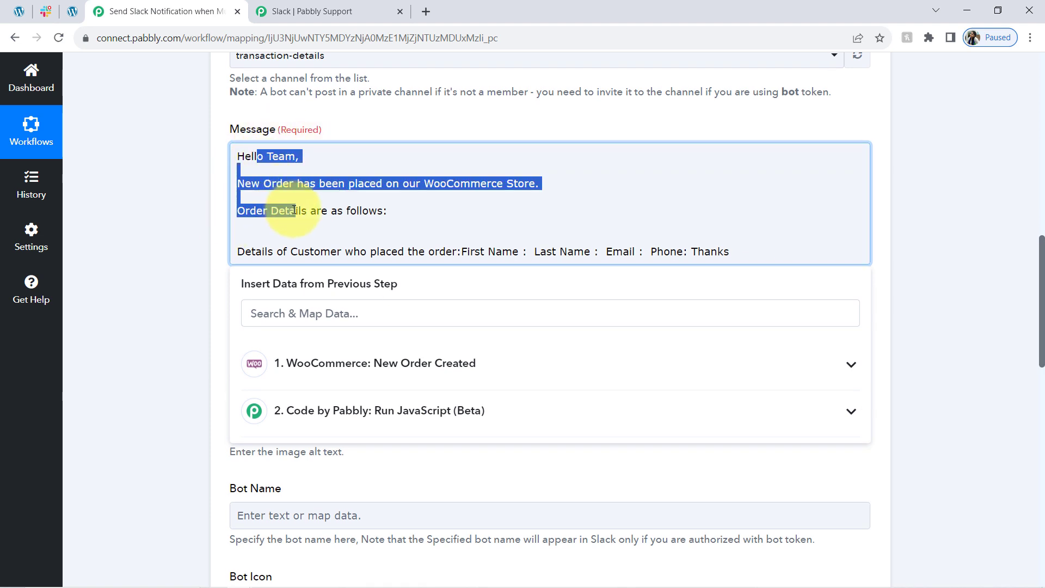
pyautogui.click(249, 229)
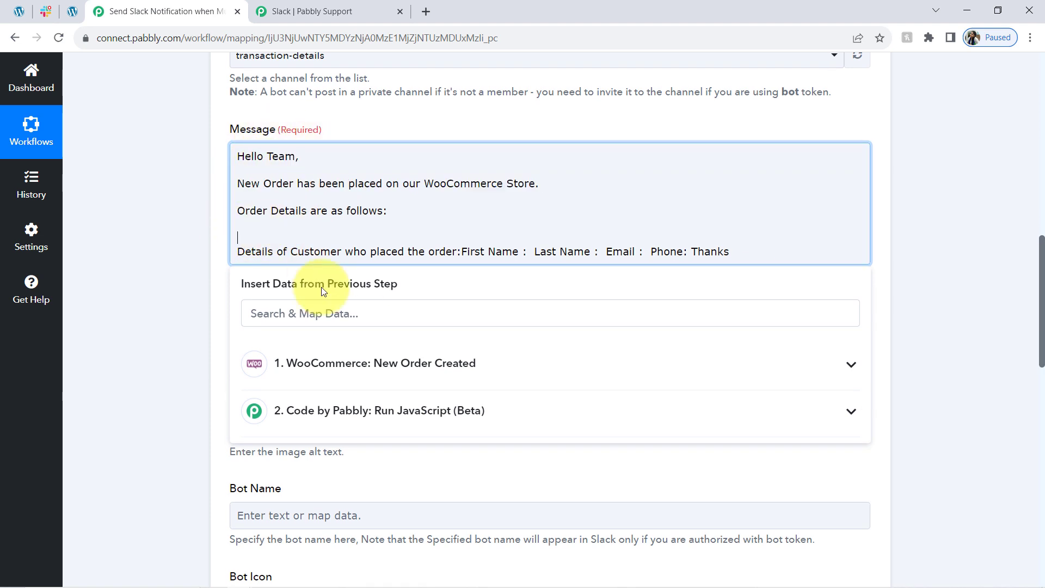
pyautogui.click(325, 412)
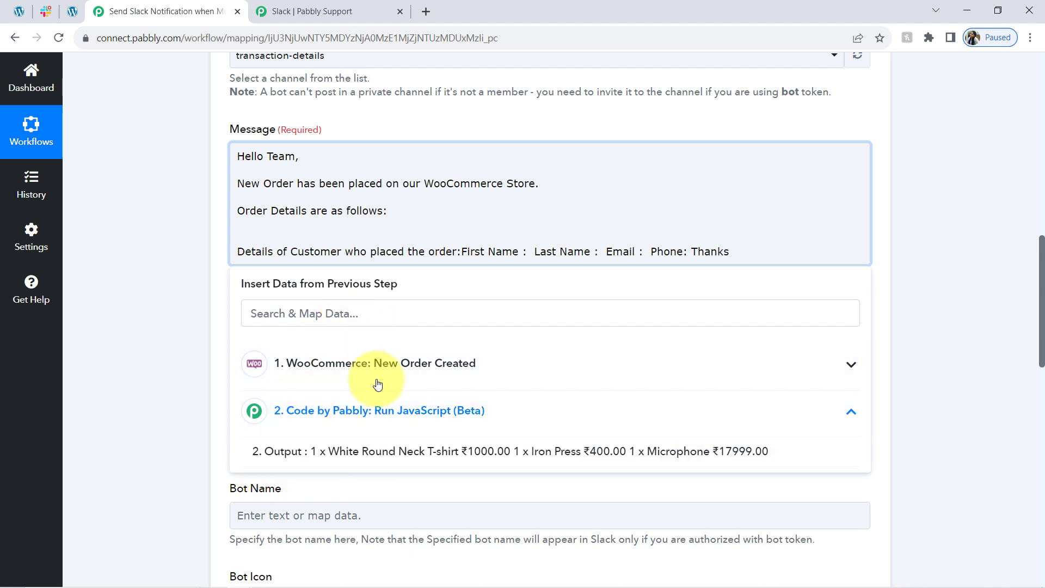
pyautogui.click(370, 452)
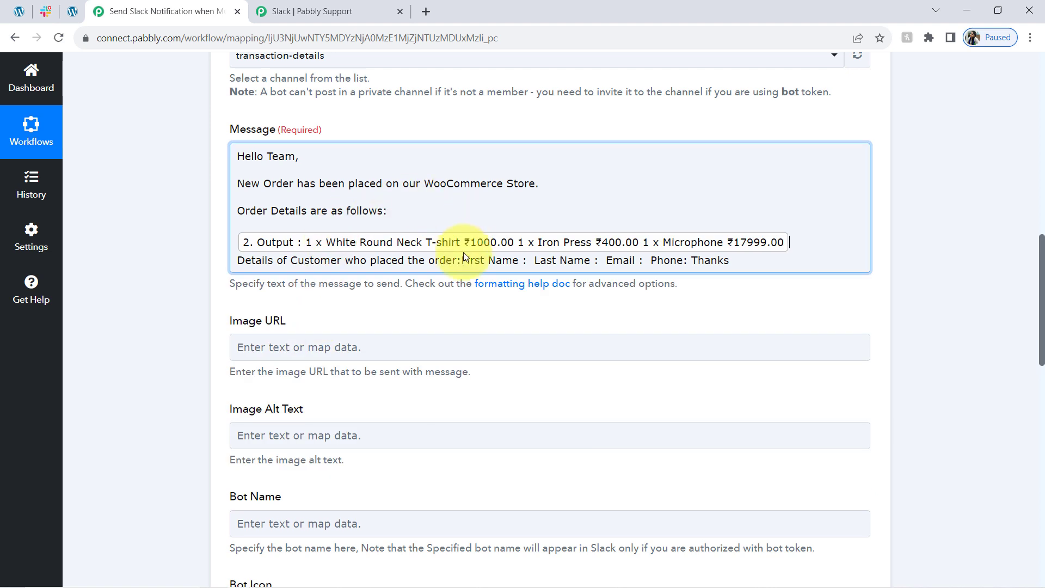
pyautogui.press('Return')
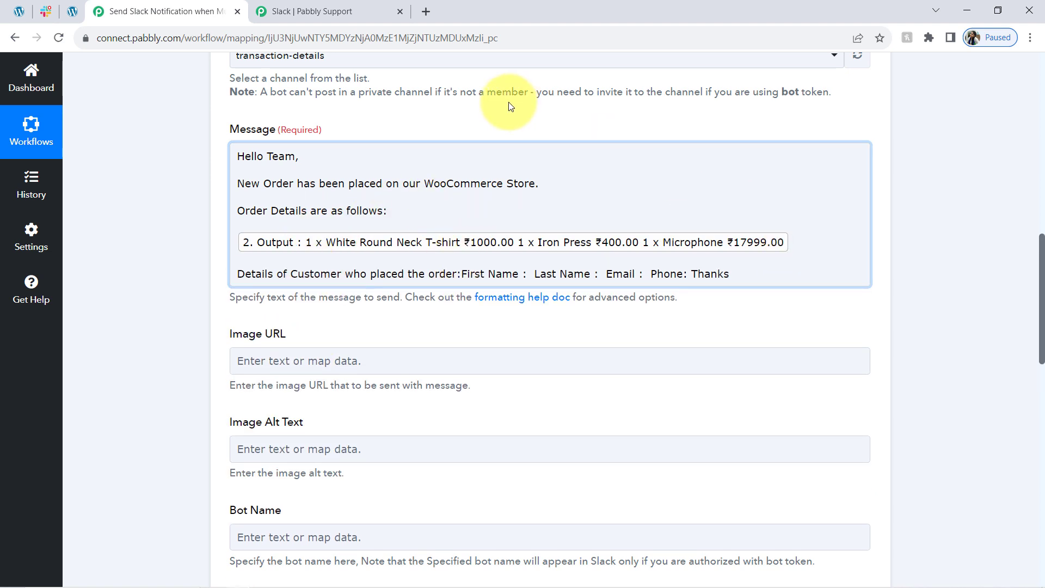
# Put First Name, Last Name, Email and Phone on separate lines below the customer heading, and set "Thanks" apart with blank lines.
pyautogui.click(462, 275)
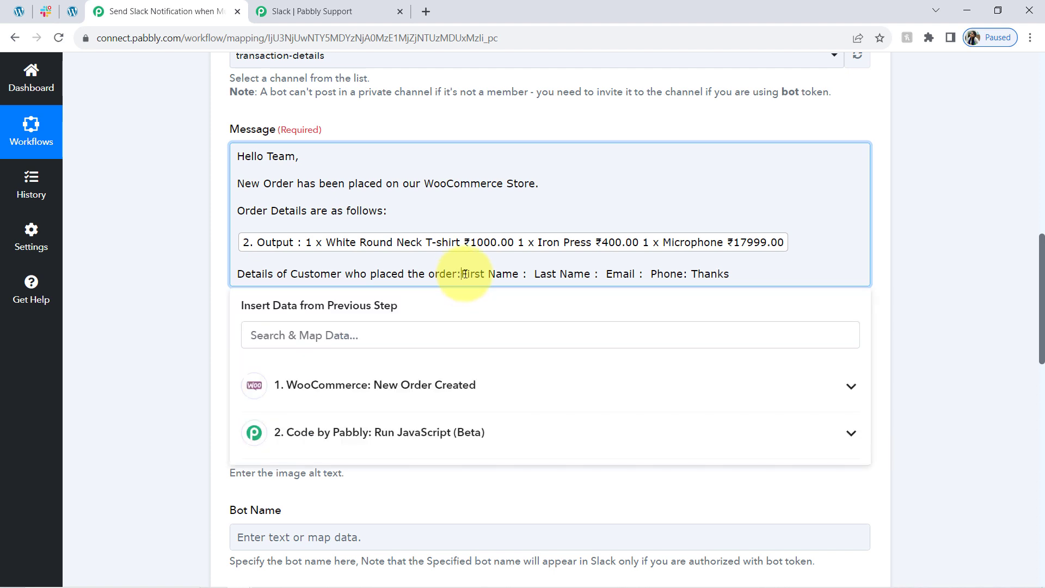
pyautogui.press('Return')
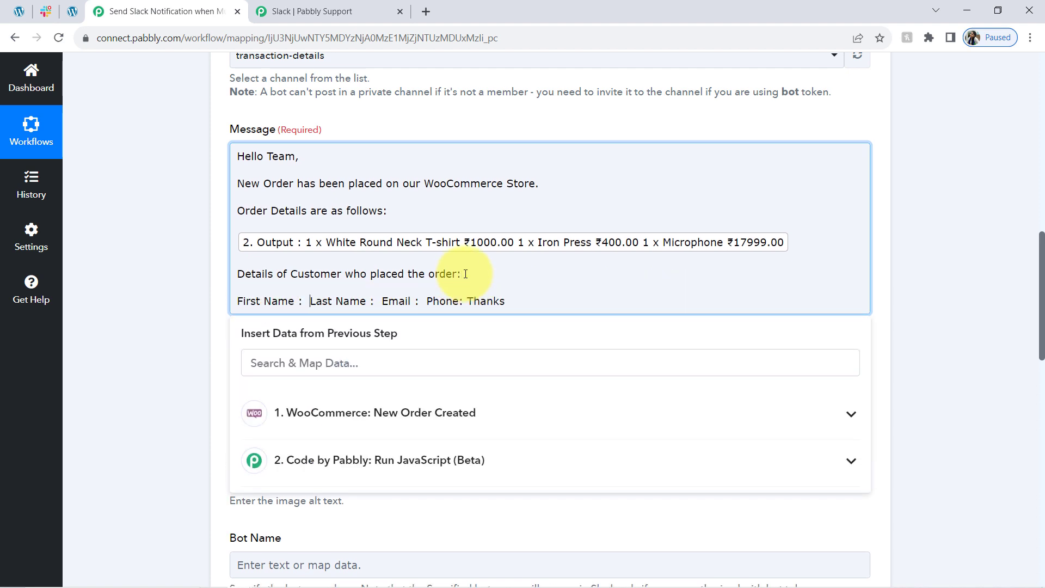
pyautogui.press('Return')
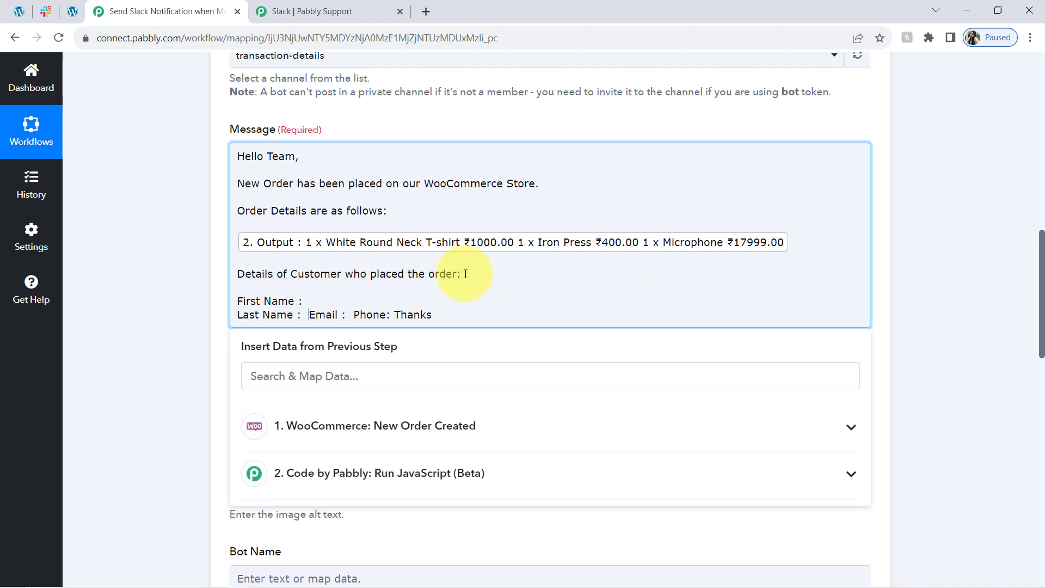
pyautogui.press('Return')
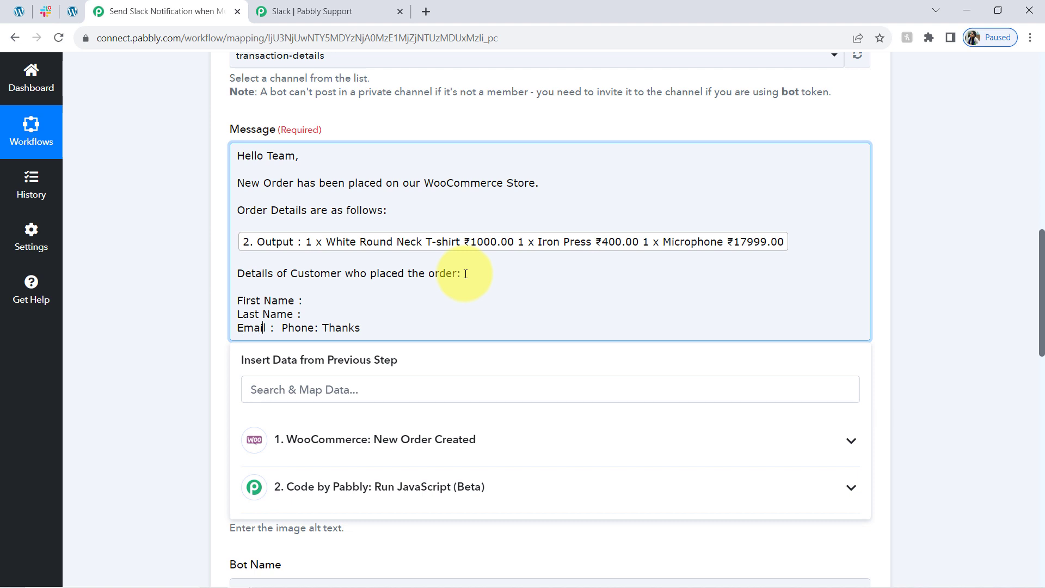
pyautogui.press('Return')
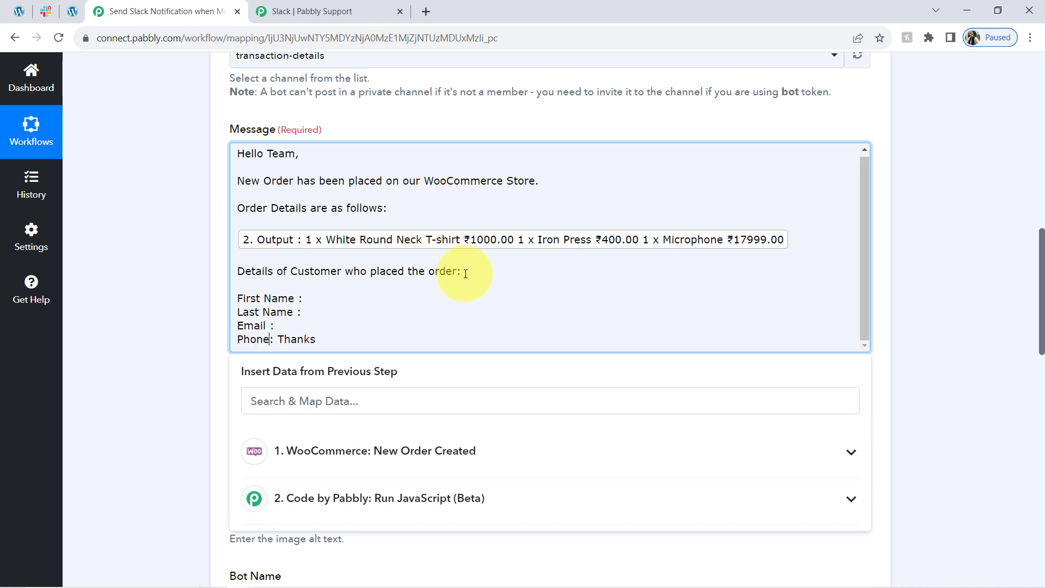
pyautogui.press('Return')
pyautogui.press('Return')
pyautogui.press('Return')
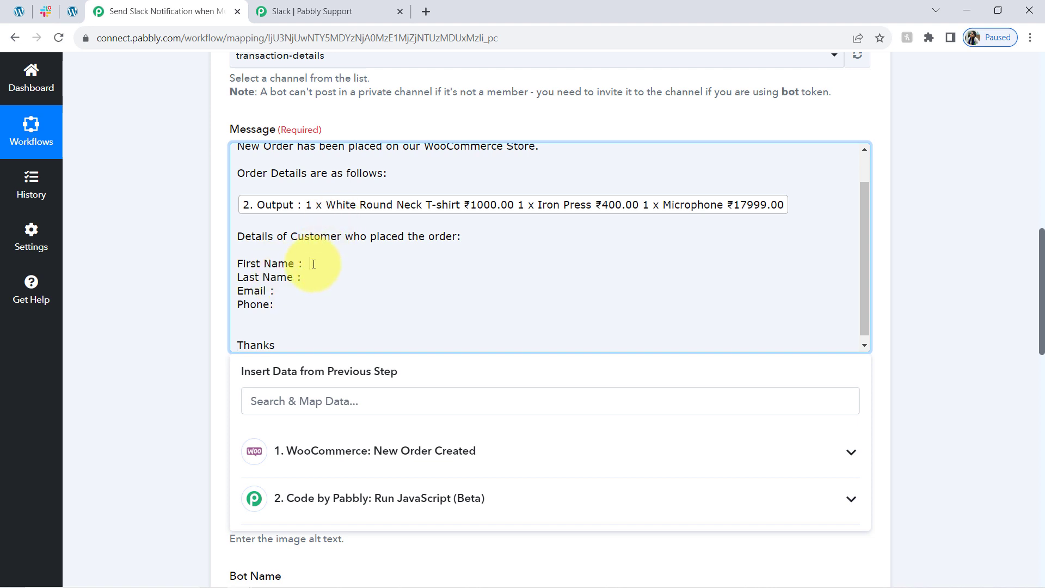
# Map the WooCommerce Shipping First Name after the "First Name :" label in the message.
pyautogui.click(278, 401)
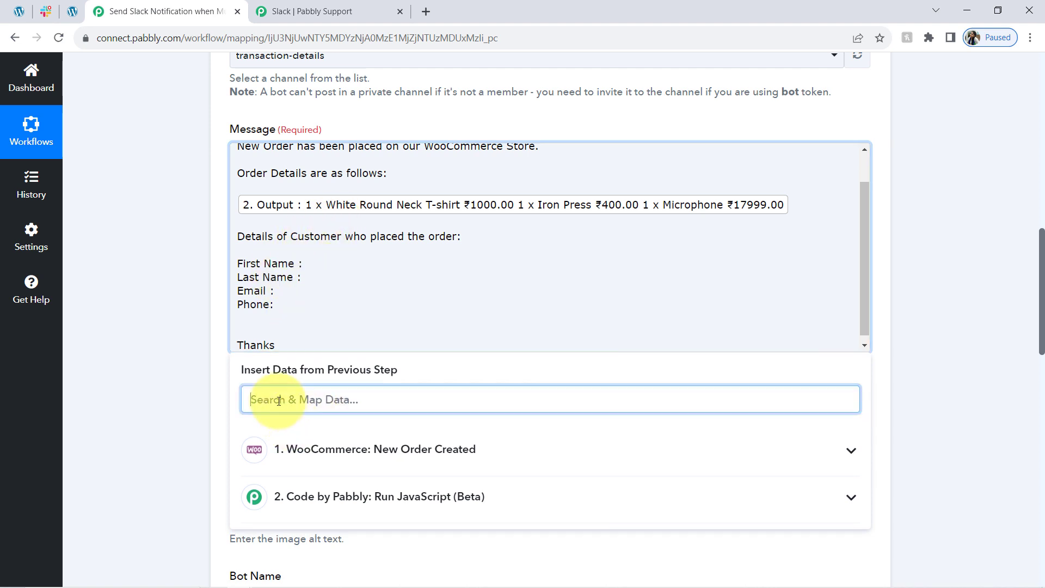
pyautogui.write('test')
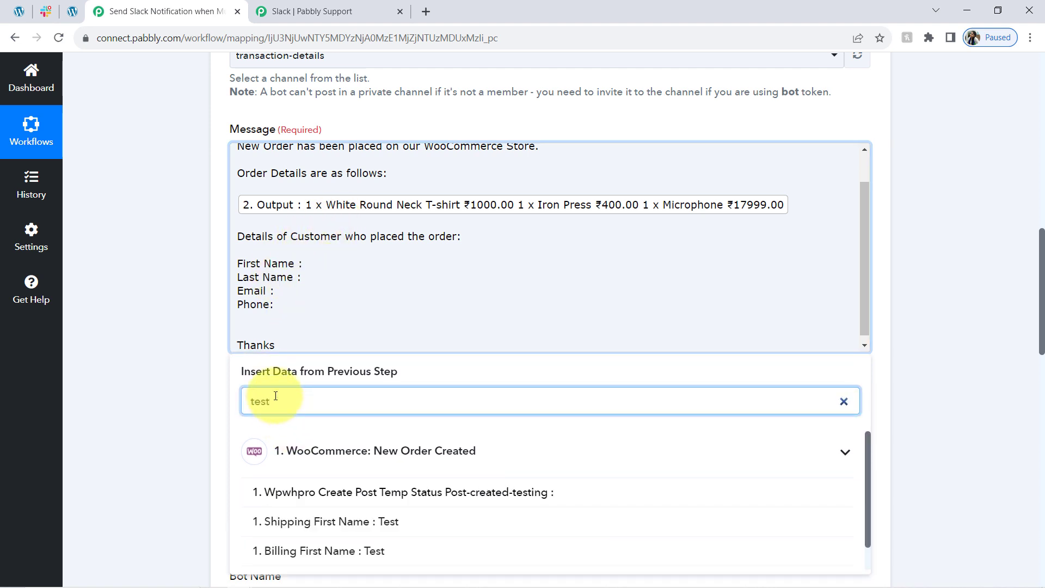
pyautogui.click(357, 522)
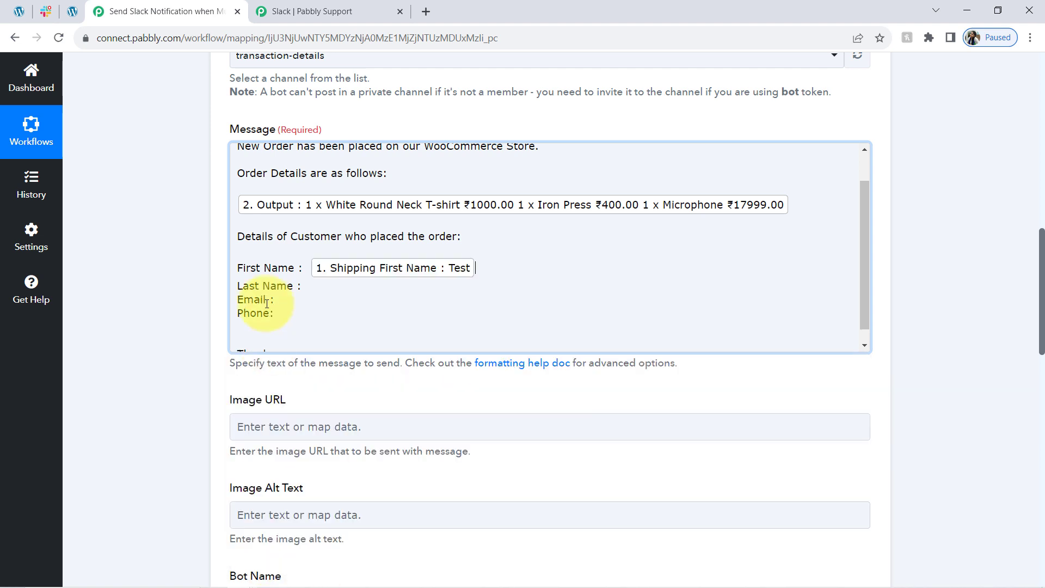
# Map the WooCommerce Shipping Last Name after the "Last Name :" label in the message.
pyautogui.click(302, 290)
pyautogui.click(261, 403)
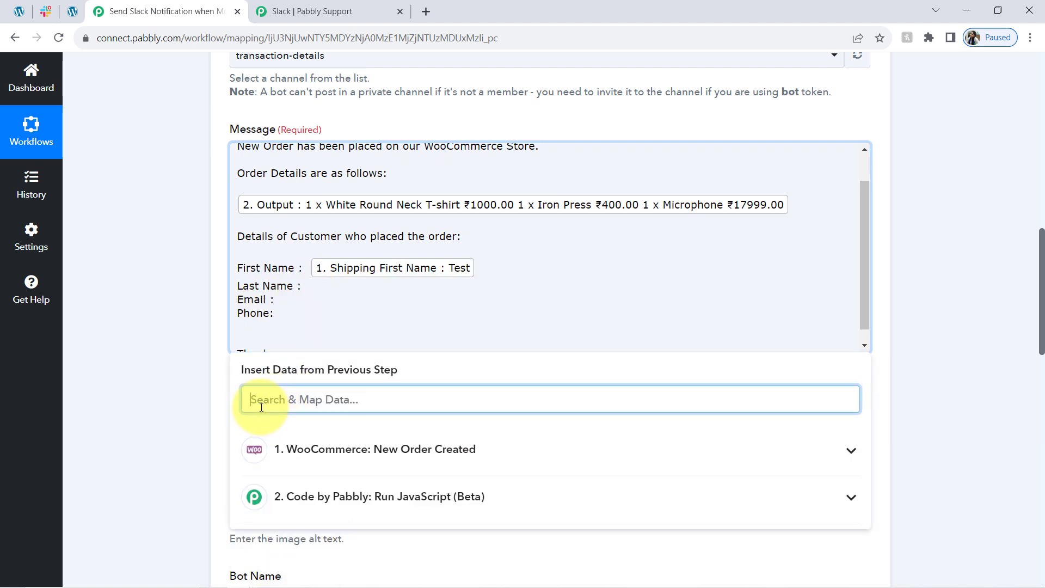
pyautogui.write('custom')
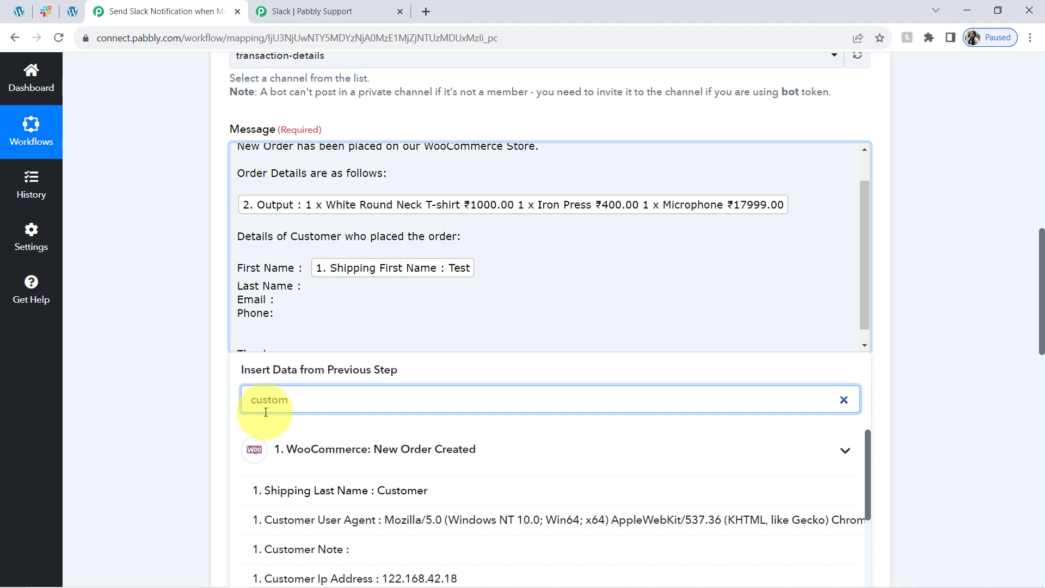
pyautogui.click(297, 491)
# Map the WooCommerce Billing Email after the "Email :" label in the message.
pyautogui.click(272, 308)
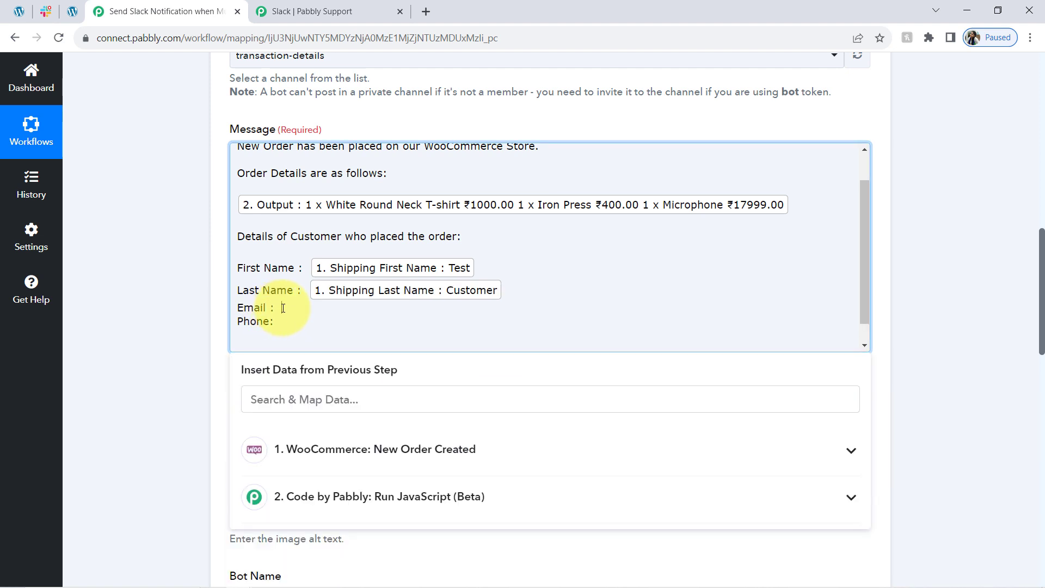
pyautogui.click(275, 400)
pyautogui.write('@')
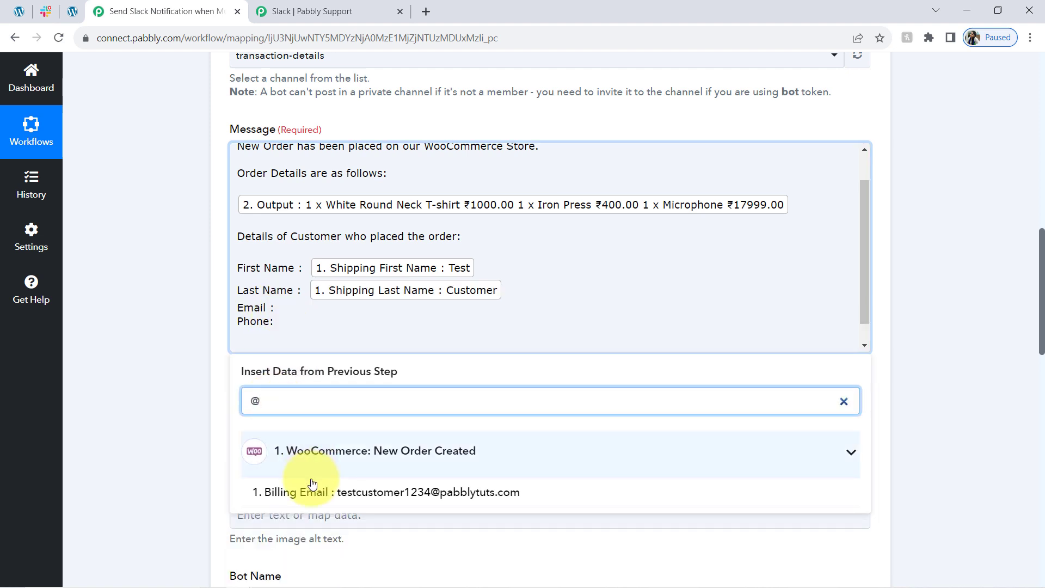
pyautogui.click(280, 492)
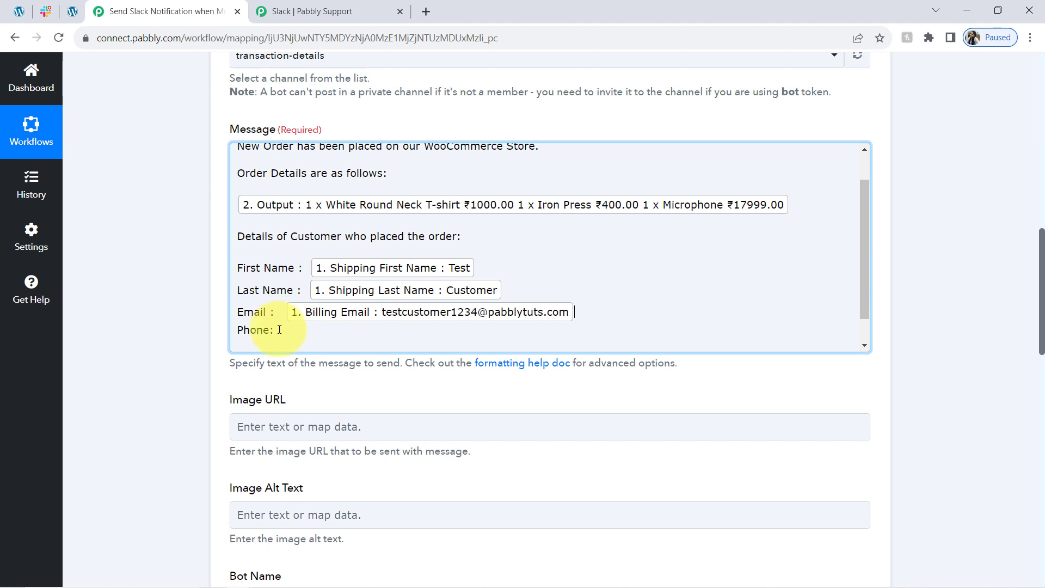
# Map the WooCommerce Billing Phone after the "Phone:" label in the message.
pyautogui.click(285, 330)
pyautogui.click(263, 399)
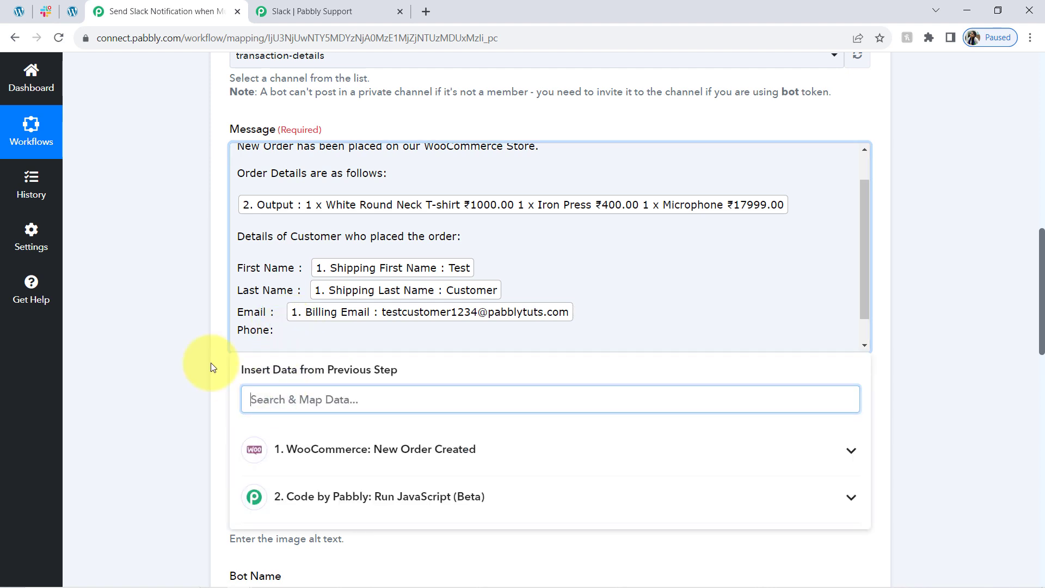
pyautogui.write('97')
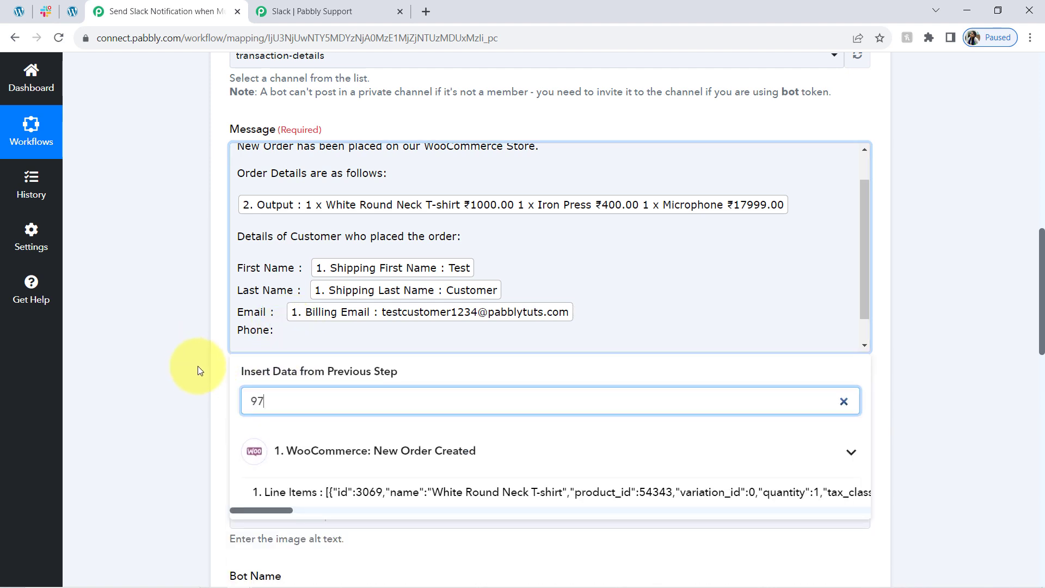
pyautogui.press('BackSpace')
pyautogui.press('BackSpace')
pyautogui.write('bill')
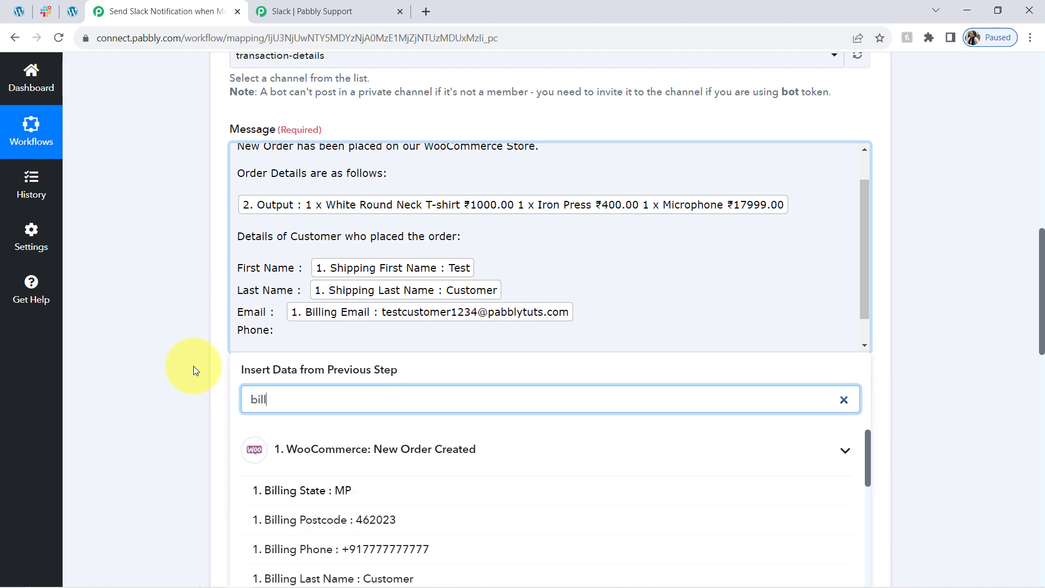
pyautogui.click(299, 548)
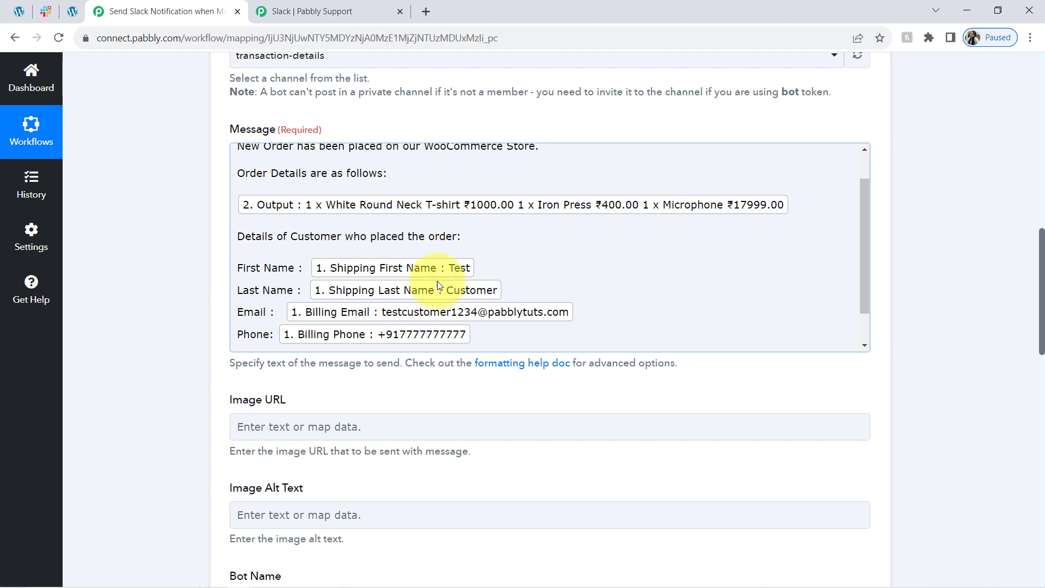
pyautogui.click(224, 413)
# Switch to Slack, open the transaction-details channel and review the existing order message before testing the Slack action.
pyautogui.moveTo(1042, 283); pyautogui.dragTo(1027, 334)
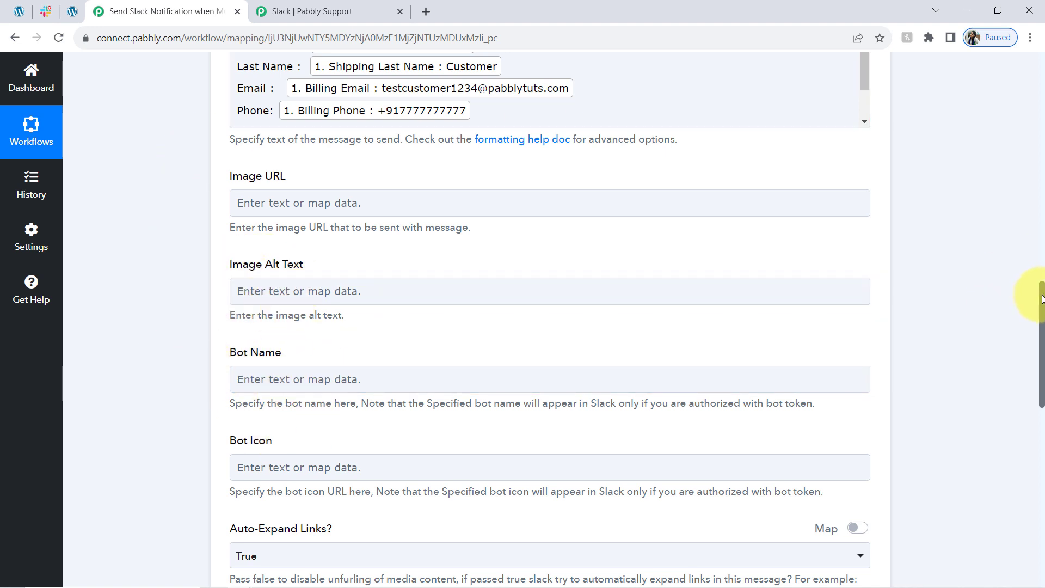
pyautogui.moveTo(1042, 299); pyautogui.dragTo(1042, 485)
pyautogui.click(345, 245)
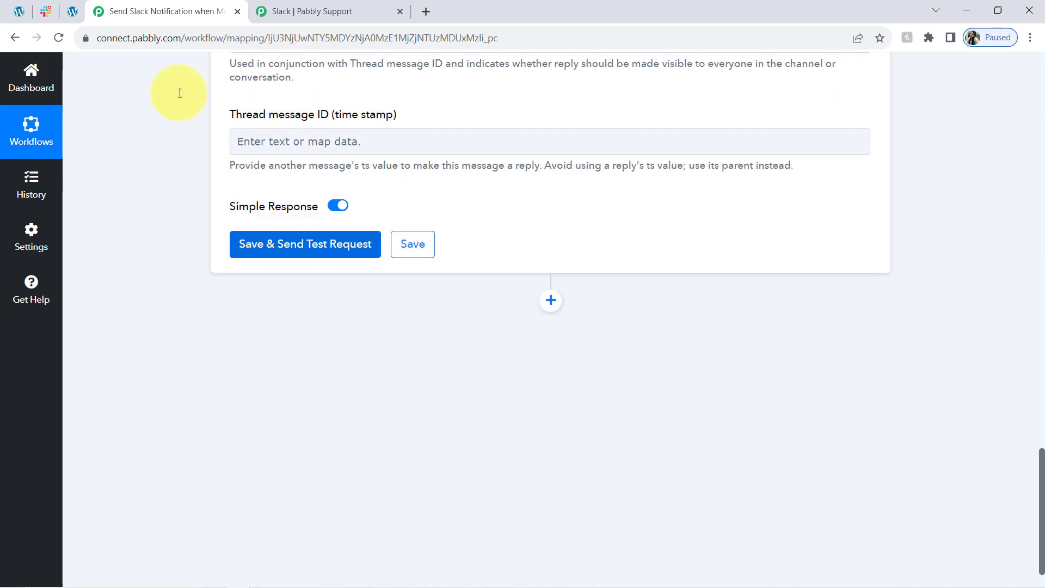
pyautogui.click(45, 11)
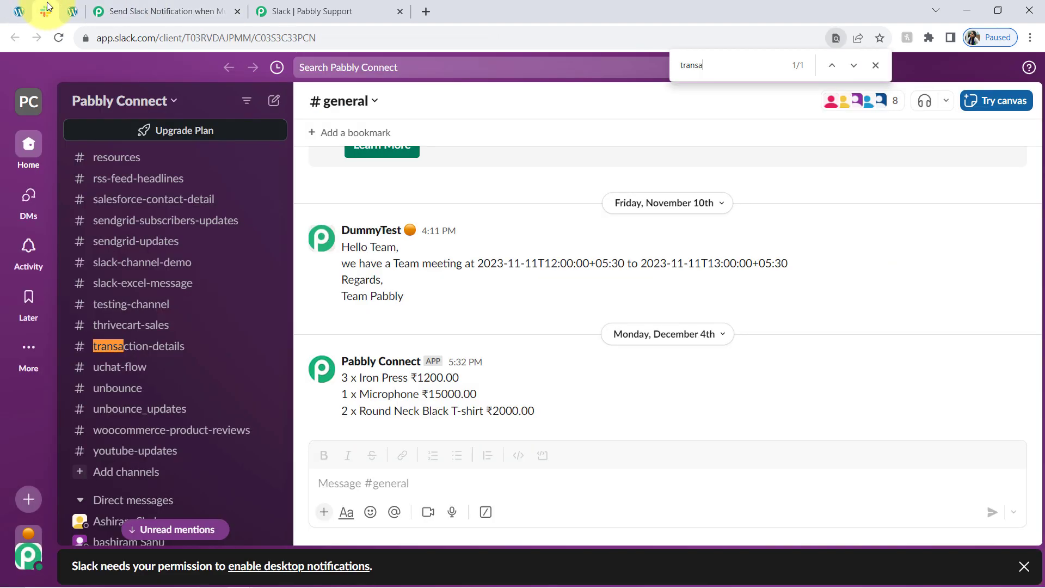
pyautogui.click(131, 347)
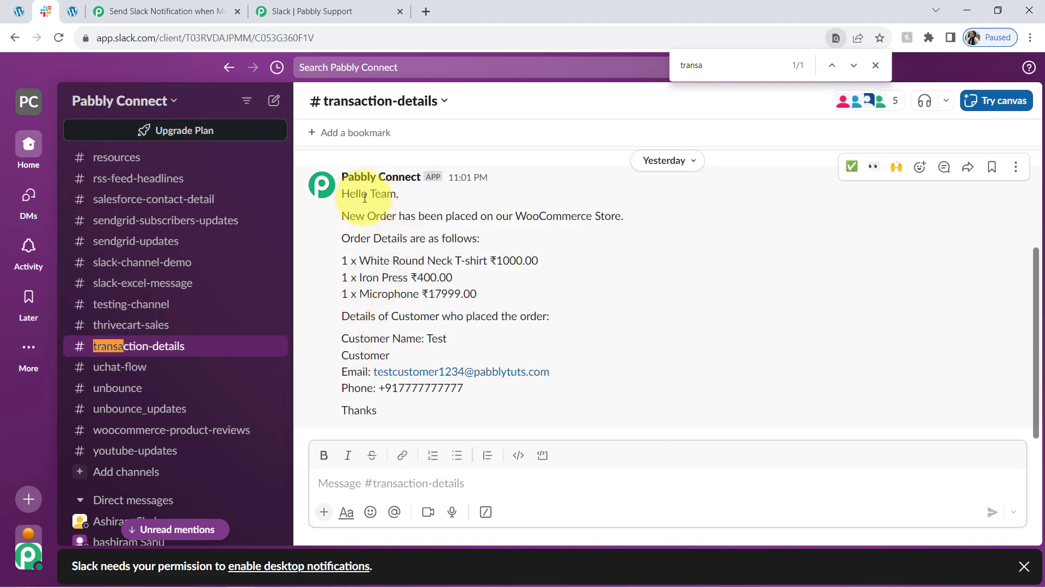
pyautogui.moveTo(365, 197); pyautogui.dragTo(375, 418)
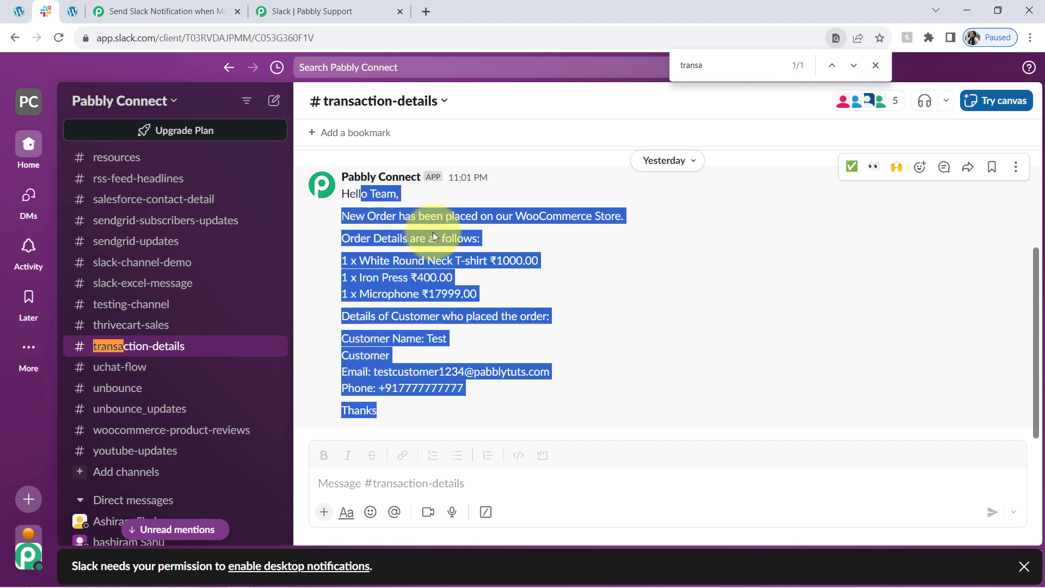
pyautogui.click(450, 251)
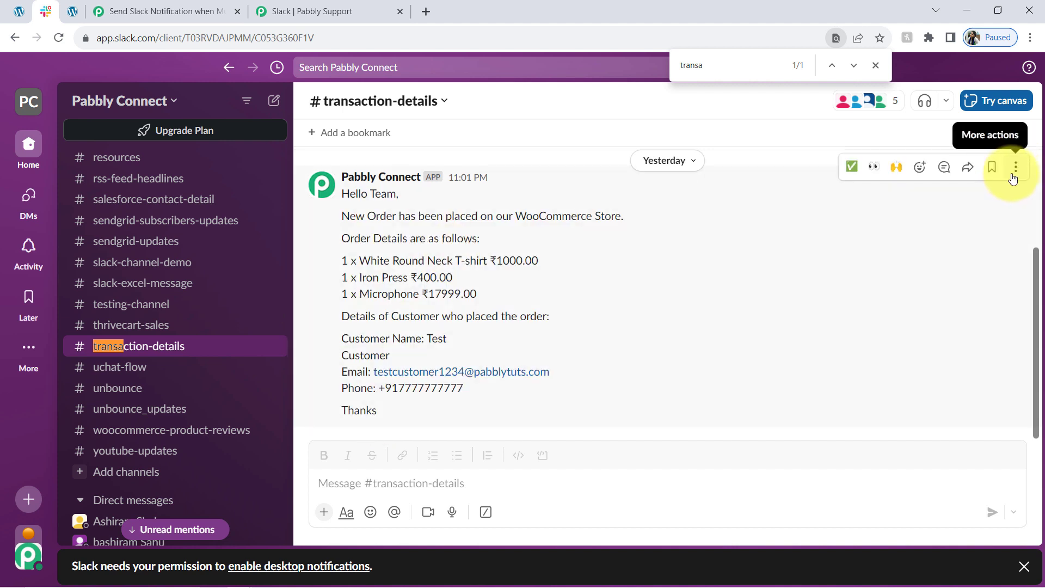
pyautogui.click(1014, 179)
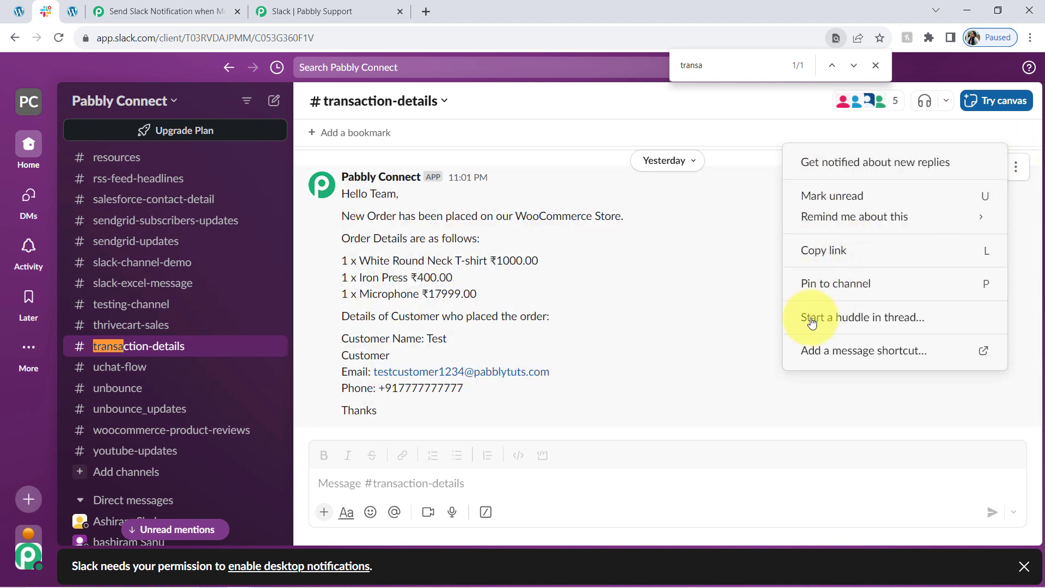
pyautogui.rightClick(428, 228)
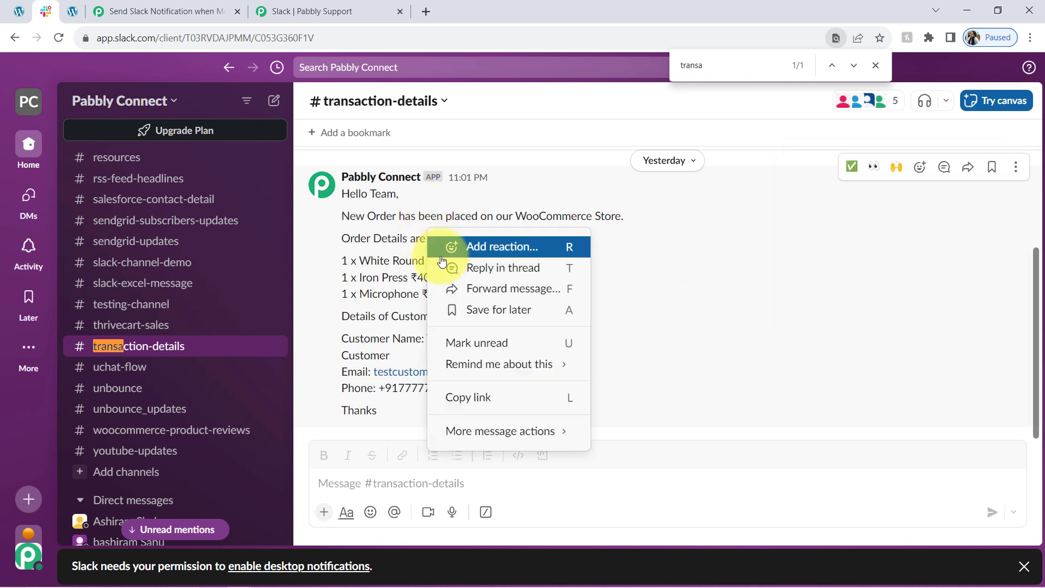
pyautogui.rightClick(442, 259)
pyautogui.click(387, 255)
pyautogui.moveTo(375, 194); pyautogui.dragTo(399, 391)
pyautogui.click(416, 204)
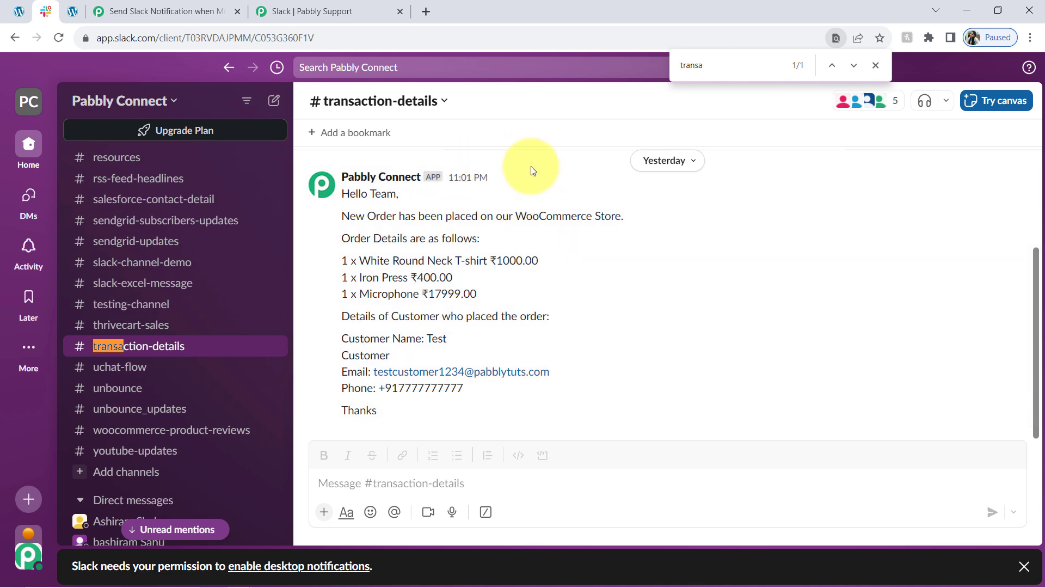
# Return to the Pabbly Connect workflow, save the Slack action with a test request, and collapse the received response.
pyautogui.click(342, 3)
pyautogui.click(152, 11)
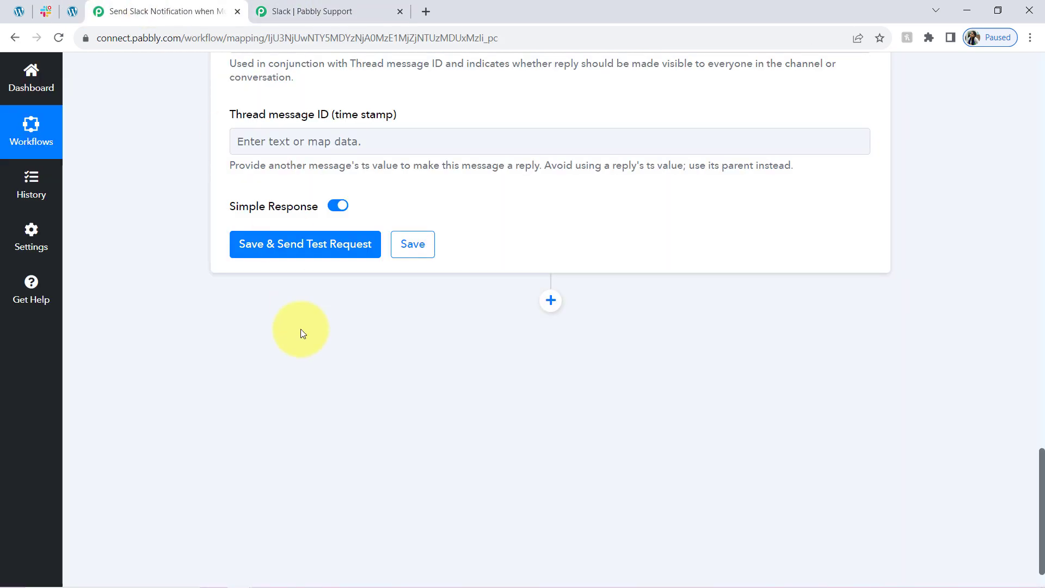
pyautogui.click(304, 244)
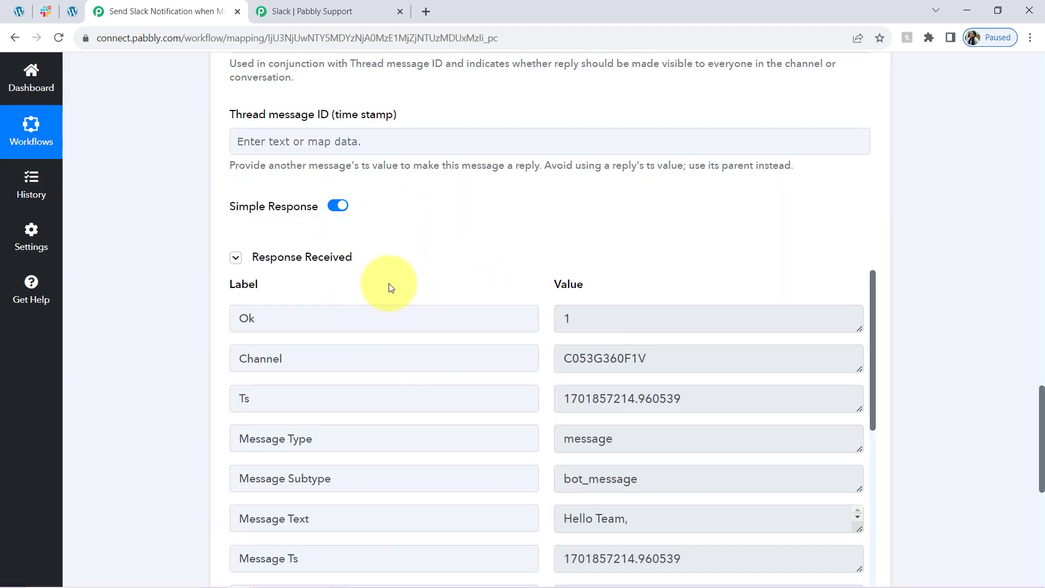
pyautogui.click(326, 261)
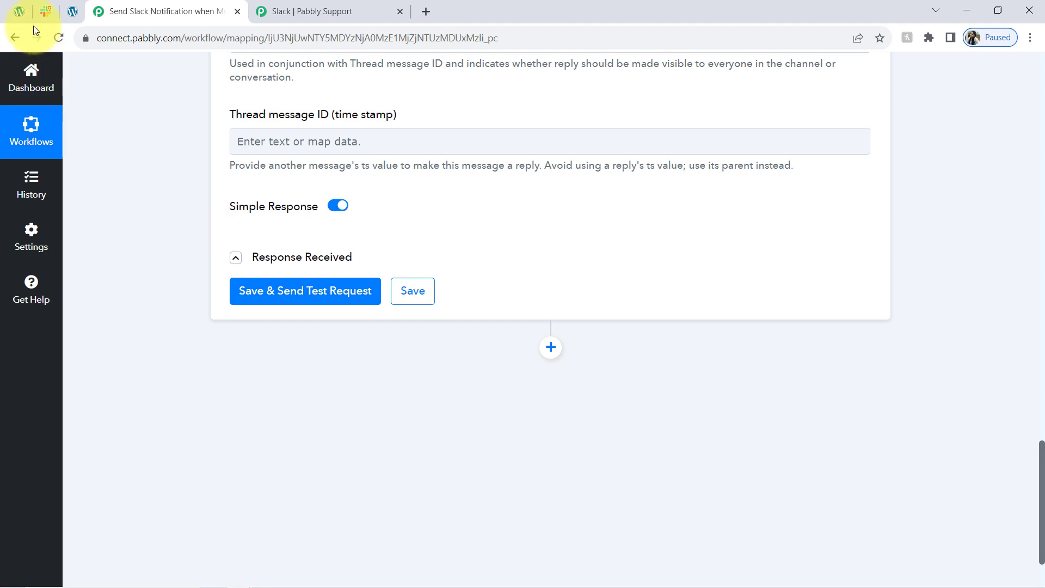
# Switch to Slack and check the newest transaction-details message's time, product lines and customer details.
pyautogui.click(40, 11)
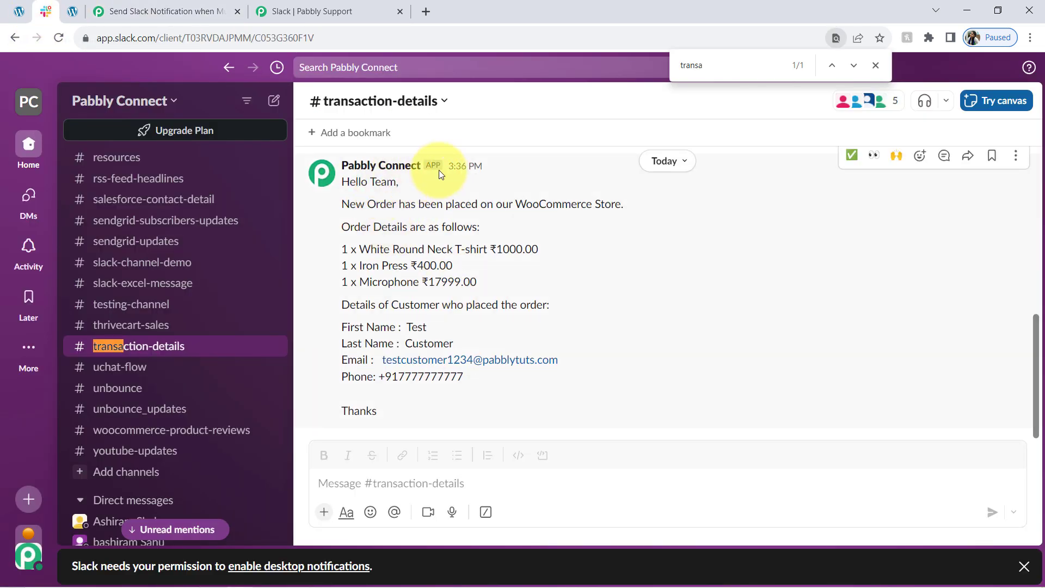
pyautogui.moveTo(489, 168); pyautogui.dragTo(454, 166)
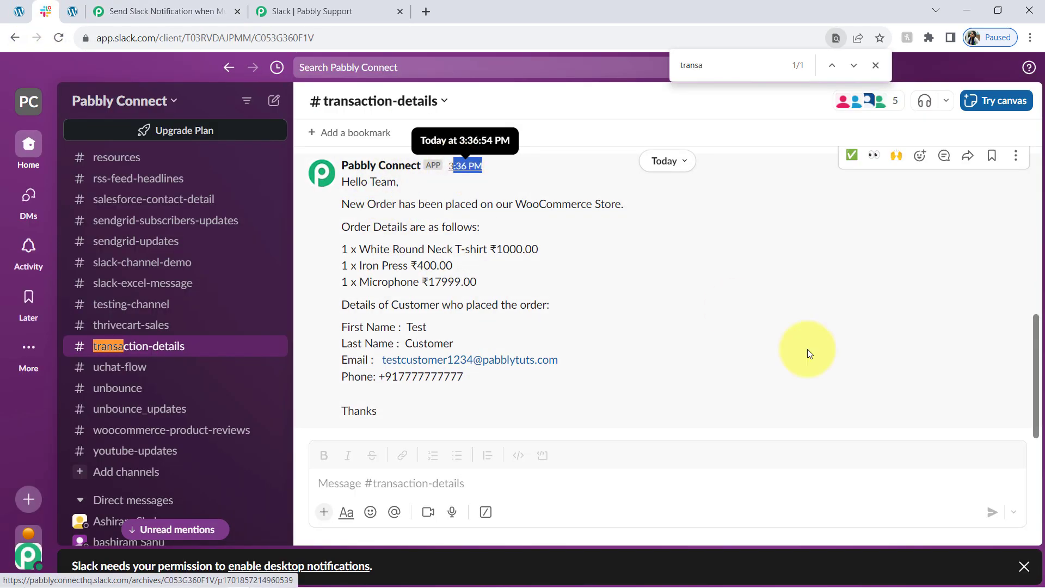
pyautogui.moveTo(1027, 345); pyautogui.dragTo(1027, 432)
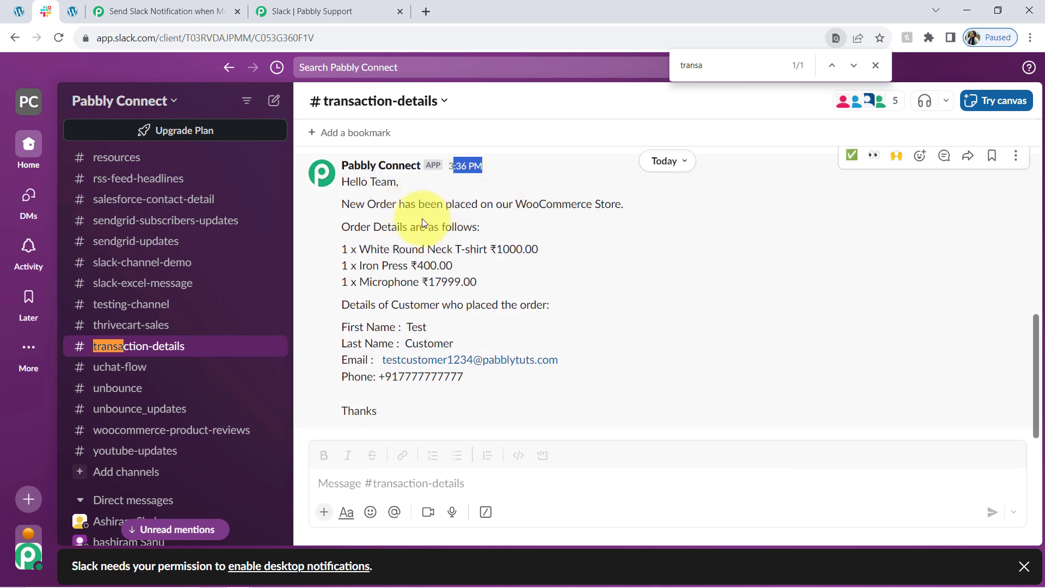
pyautogui.click(367, 199)
pyautogui.moveTo(341, 182); pyautogui.dragTo(381, 407)
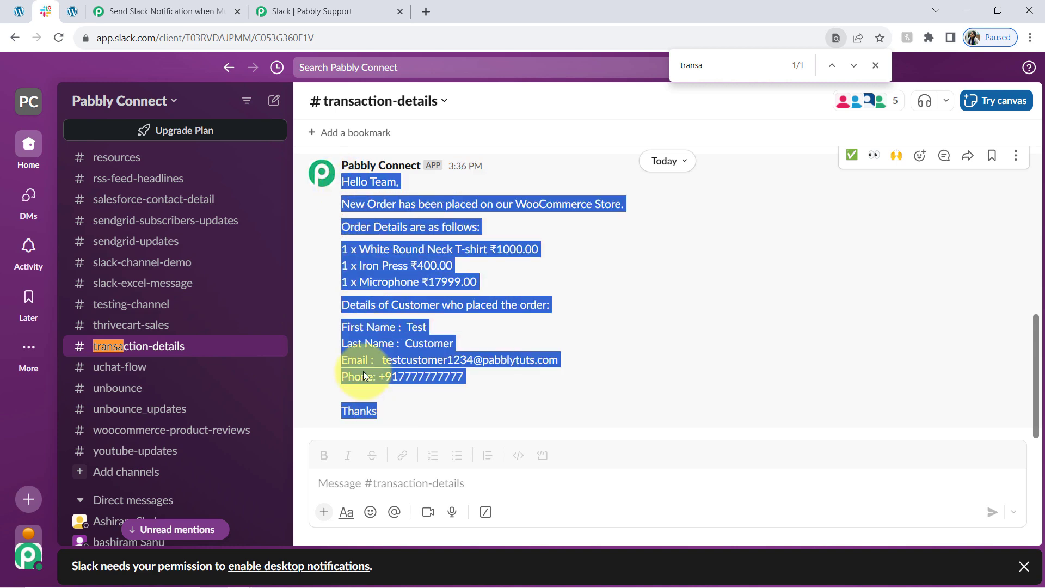
# Switch back to the Pabbly Connect workflow and collapse the Slack Send Channel Message step.
pyautogui.click(115, 7)
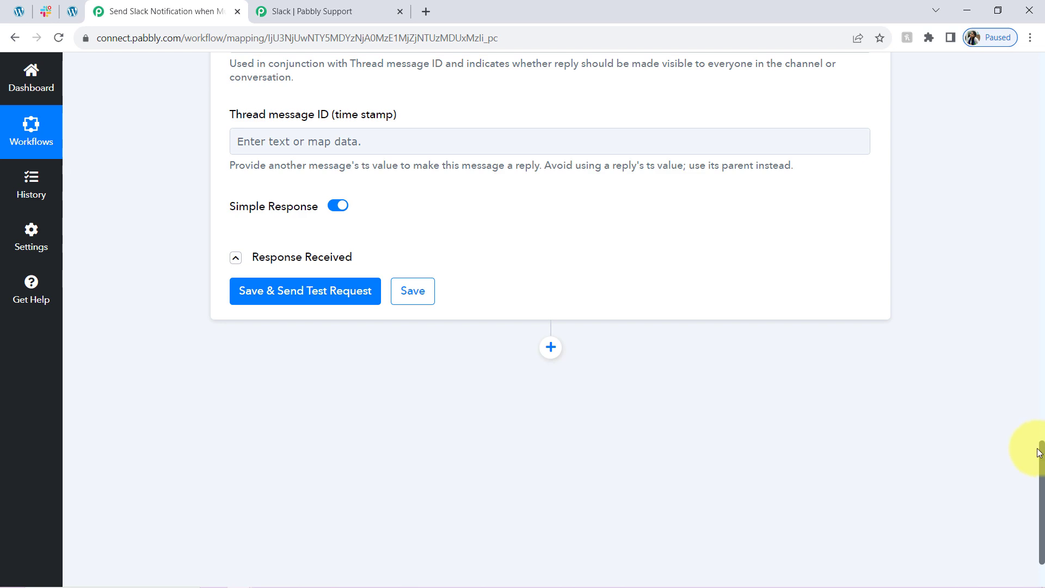
pyautogui.moveTo(1042, 453); pyautogui.dragTo(1035, 41)
pyautogui.click(381, 534)
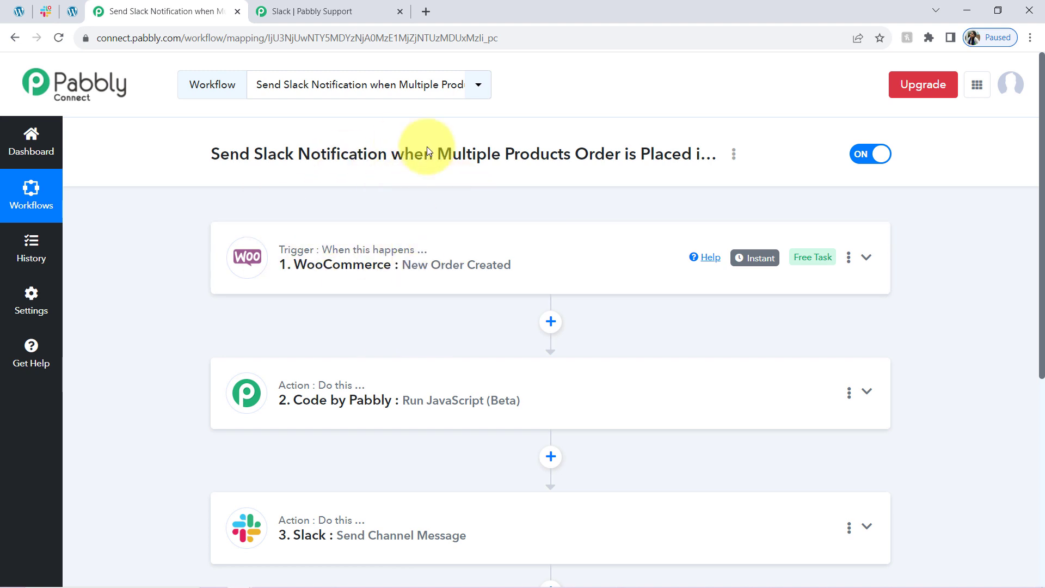
pyautogui.moveTo(268, 154); pyautogui.dragTo(404, 155)
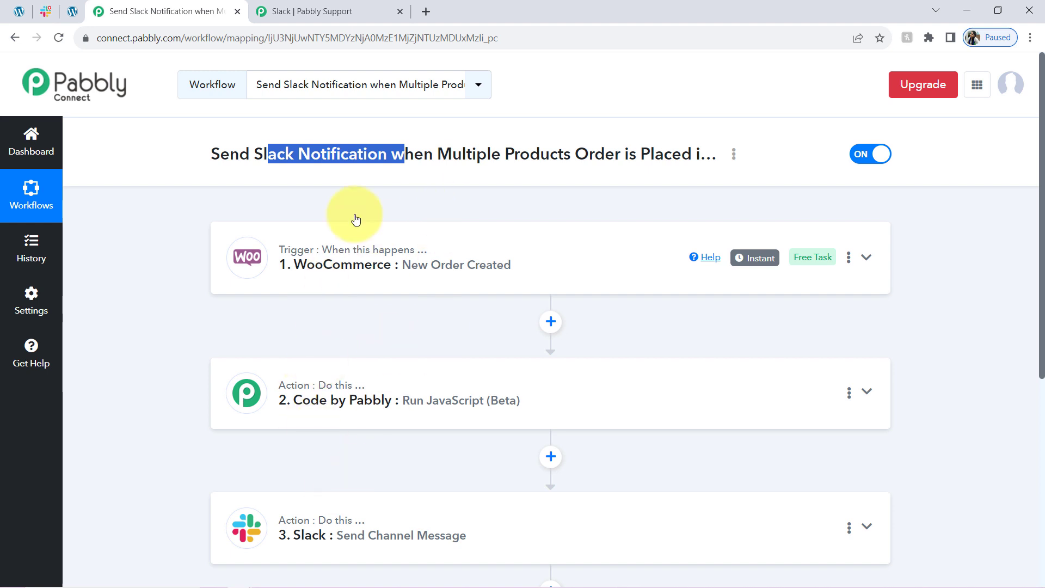
pyautogui.click(190, 224)
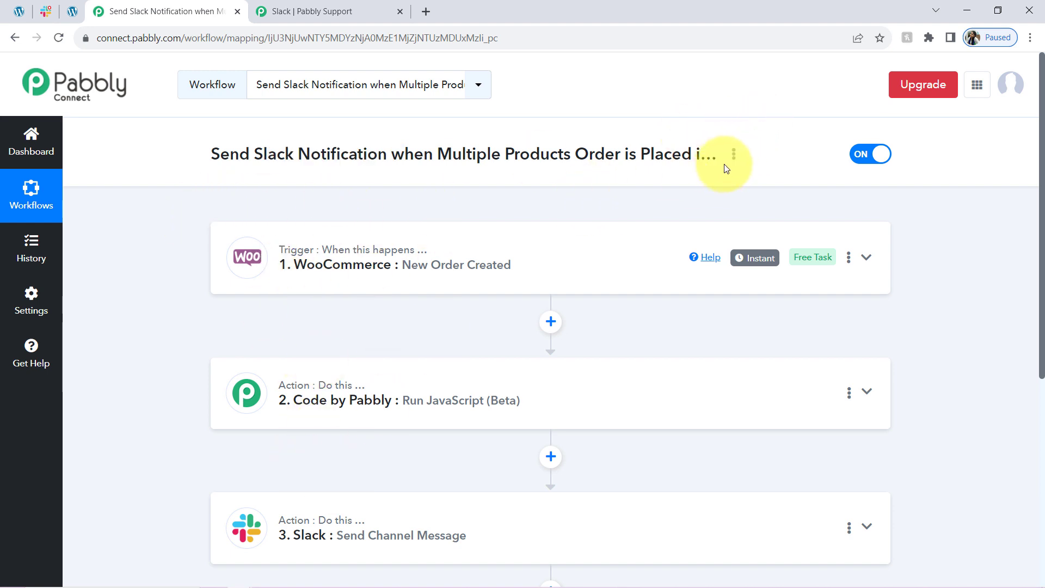
# Copy the workflow's share link and close the Share Workflow dialog.
pyautogui.click(734, 154)
pyautogui.click(621, 231)
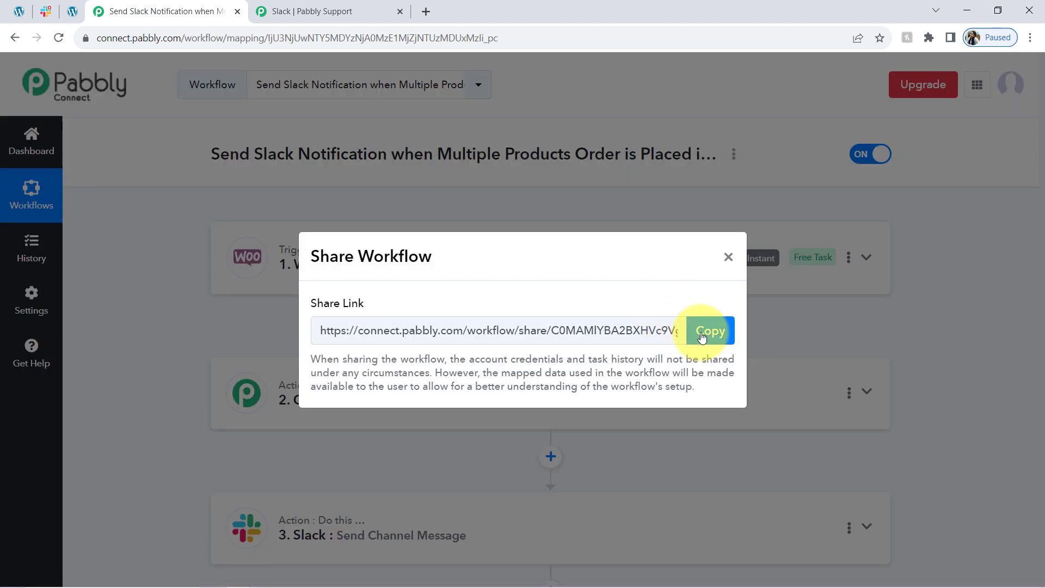
pyautogui.click(698, 338)
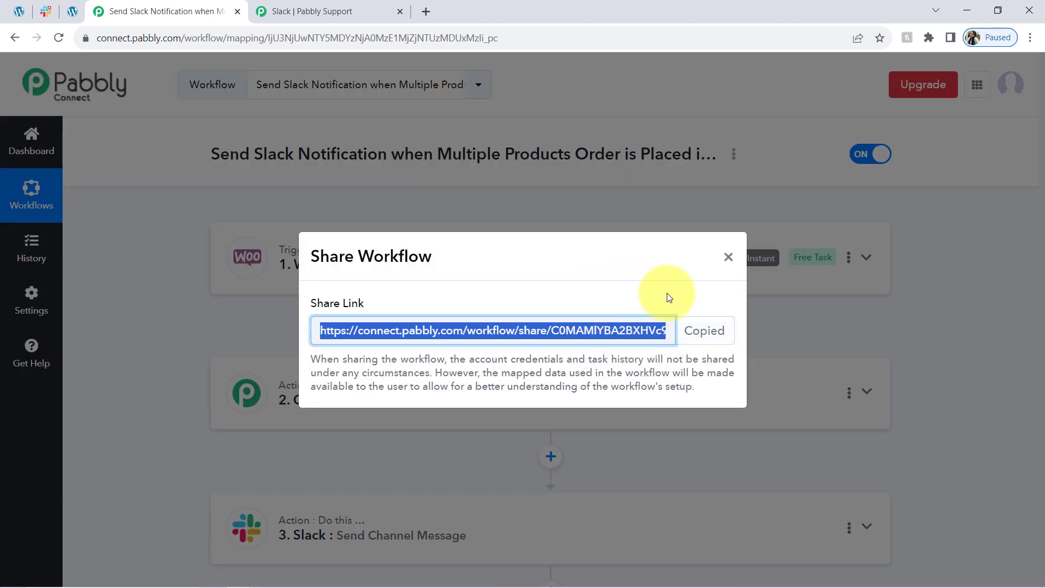
pyautogui.click(729, 258)
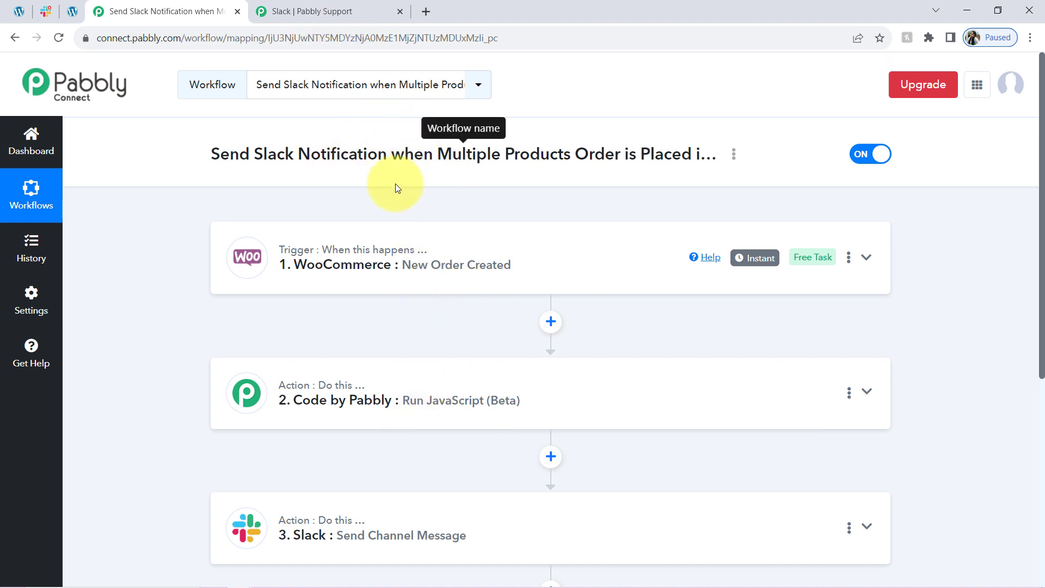
# Close the browser pages with the workflow and the Slack thread on the Pabbly support forum.
pyautogui.click(234, 14)
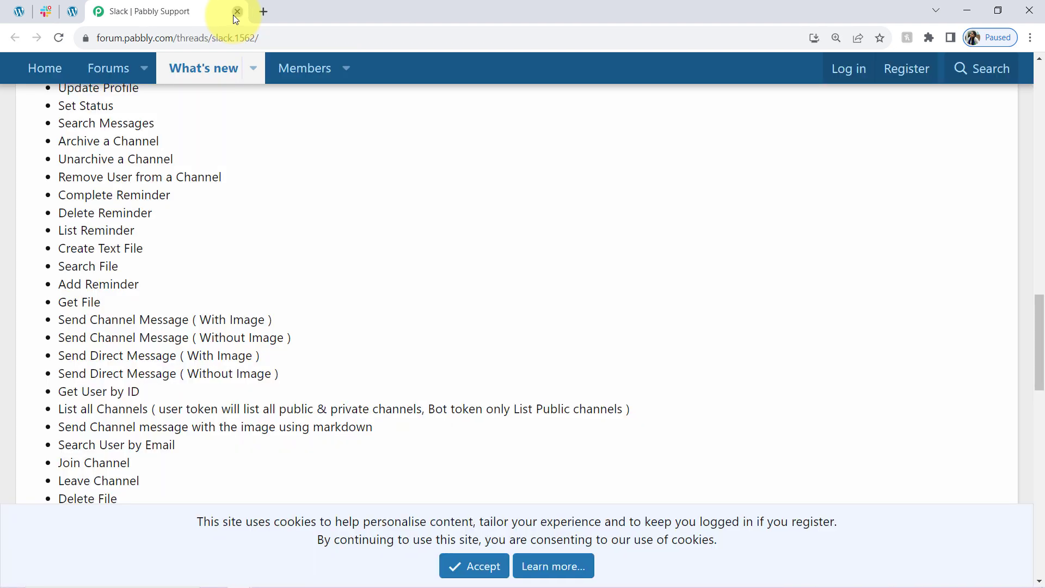
pyautogui.click(236, 13)
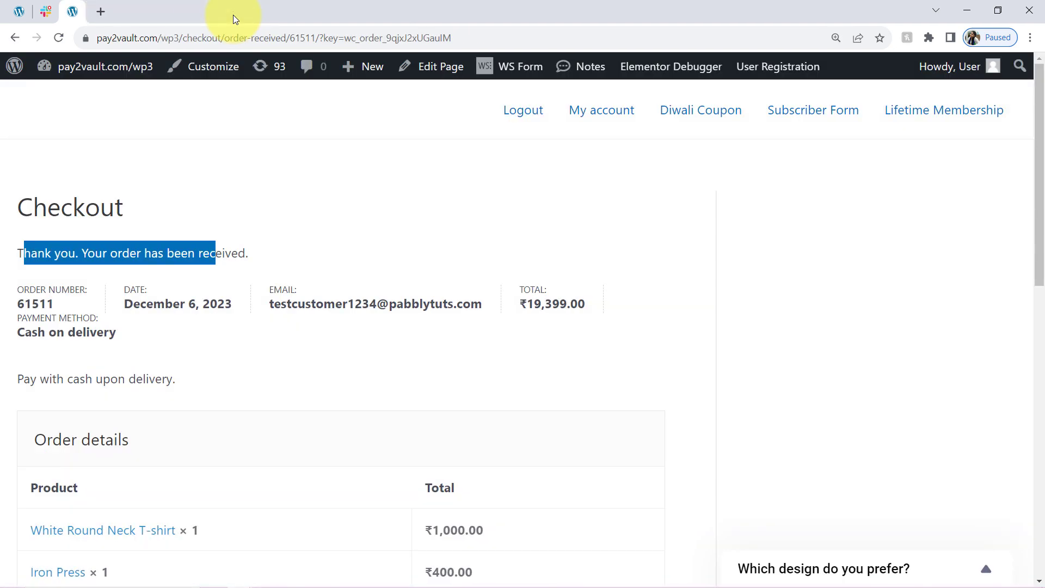